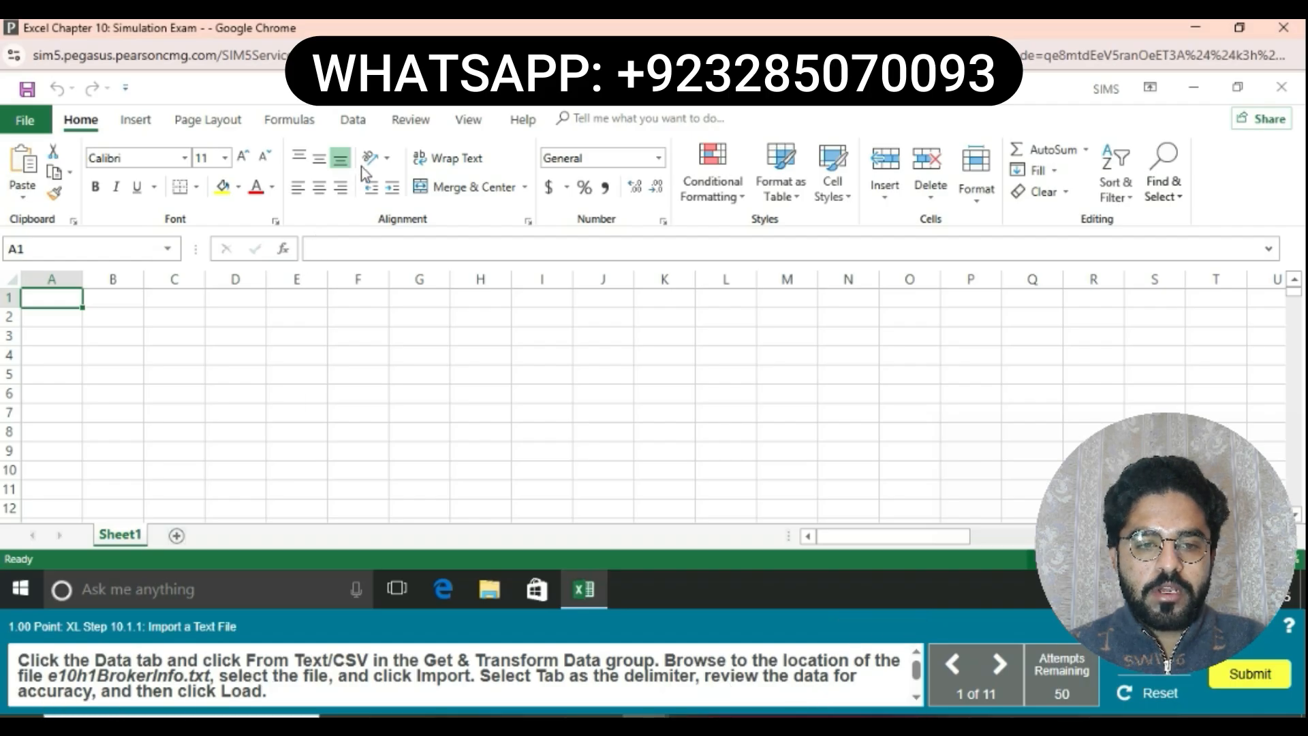
Start a text/CSV data import and choose the file e10h1BrokerInfo.txt from the Documents folder
left_click(361, 125)
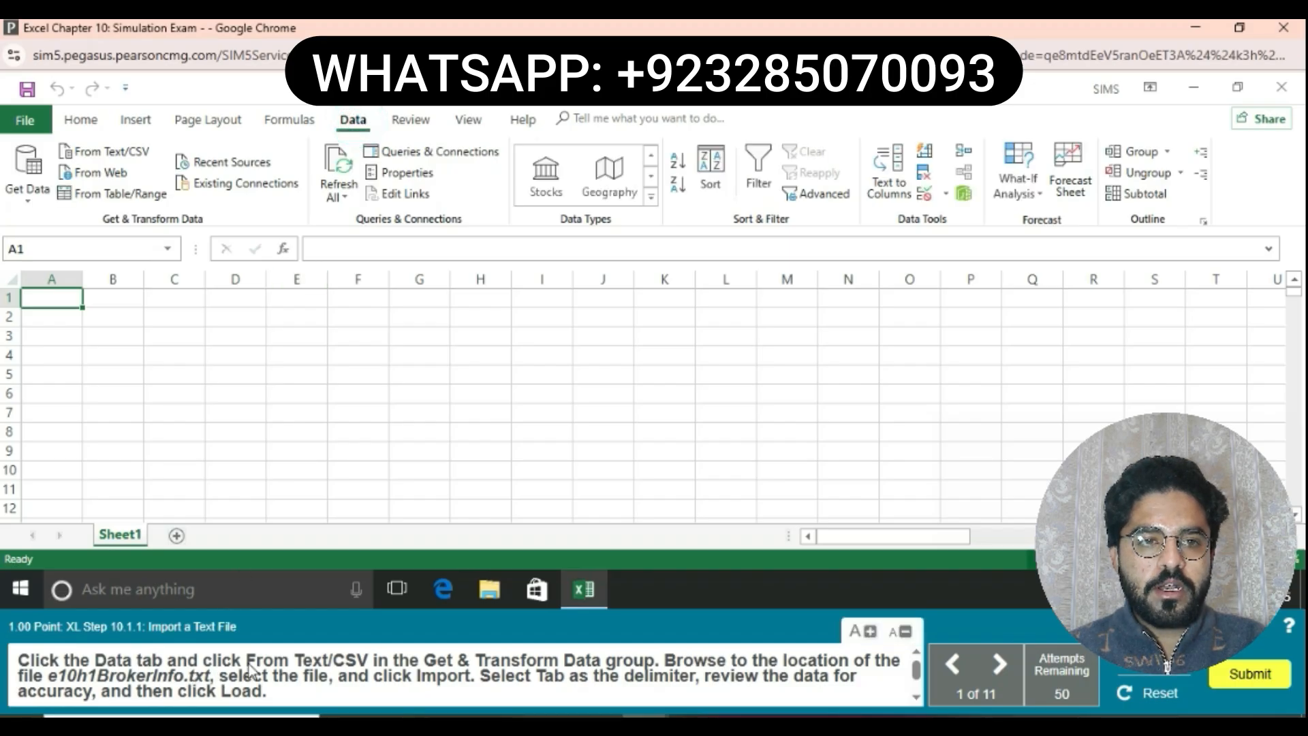
left_click(21, 201)
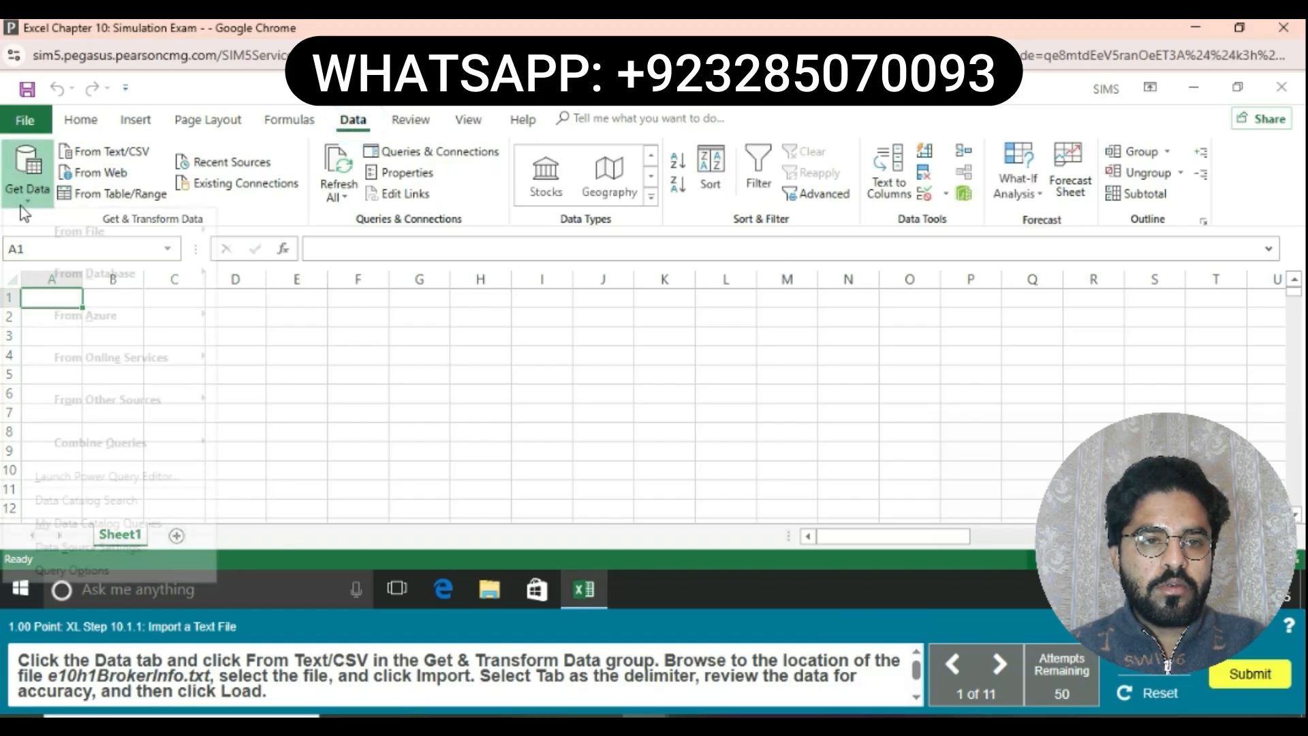
mouse_move(53, 246)
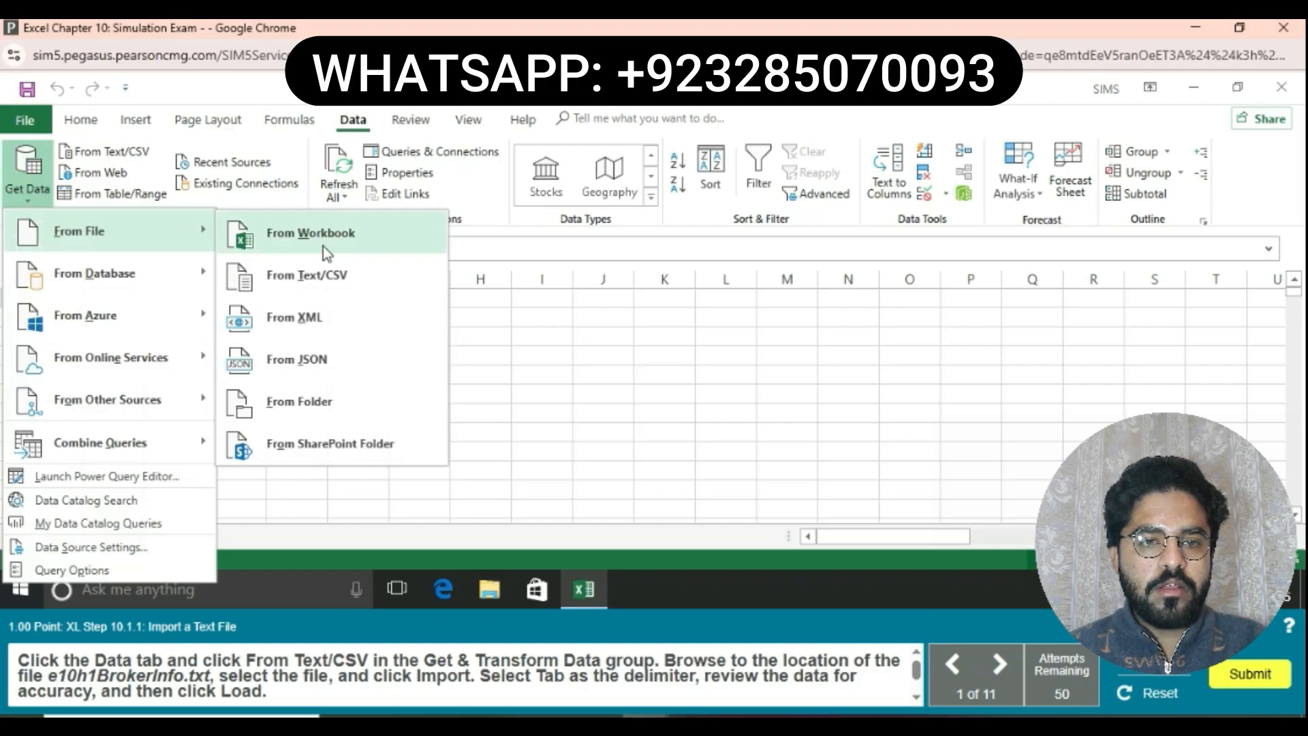
left_click(334, 276)
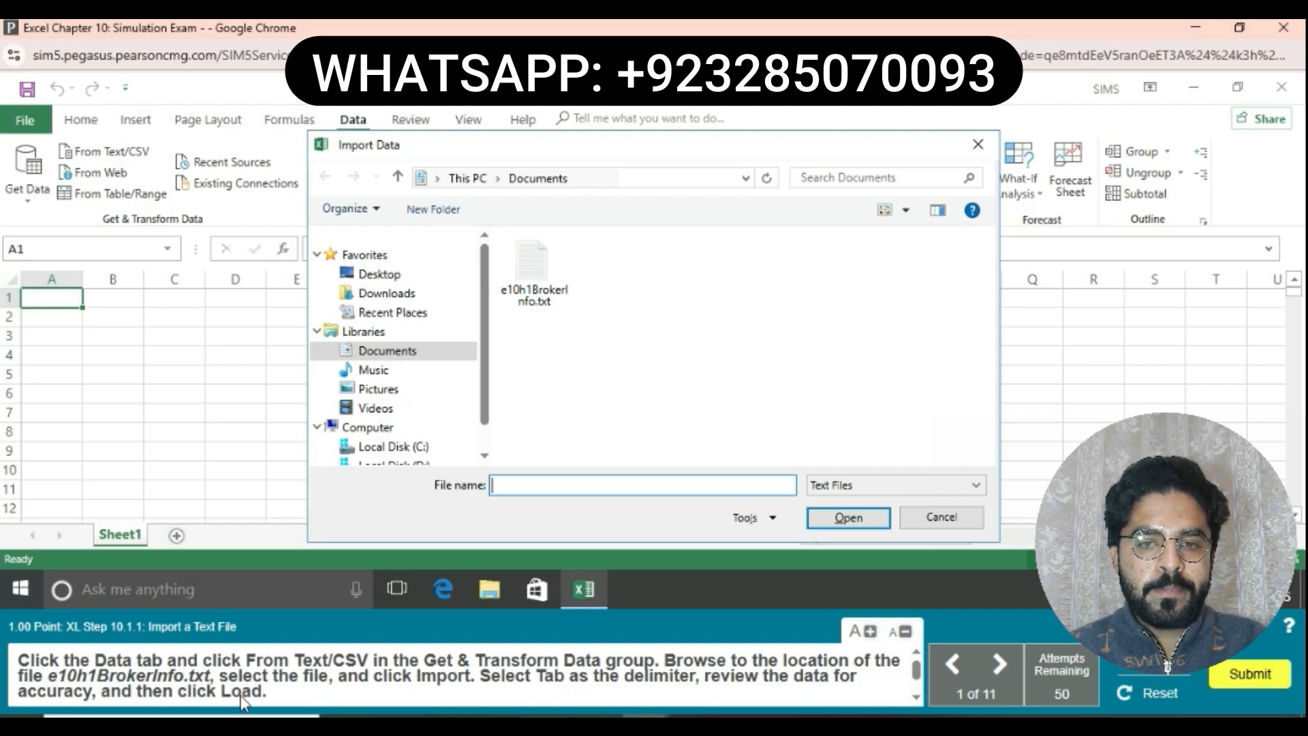
left_click(535, 273)
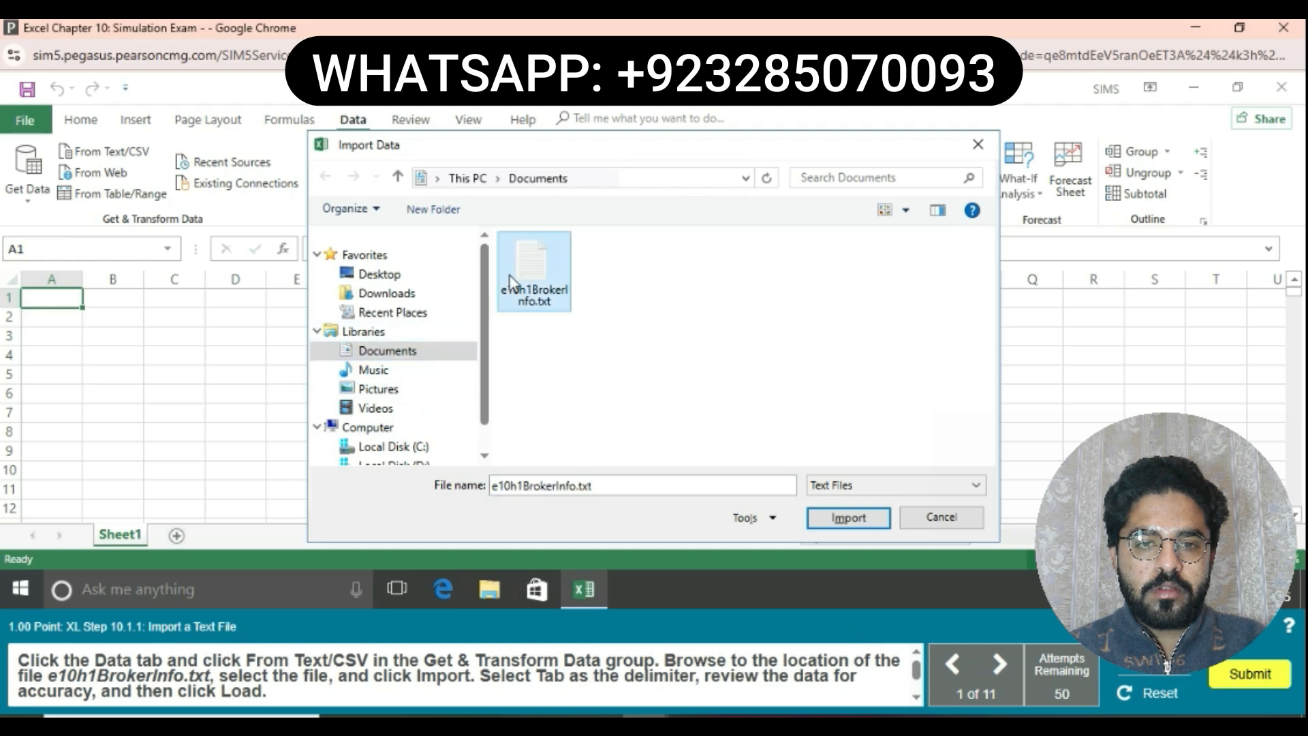
left_click(860, 520)
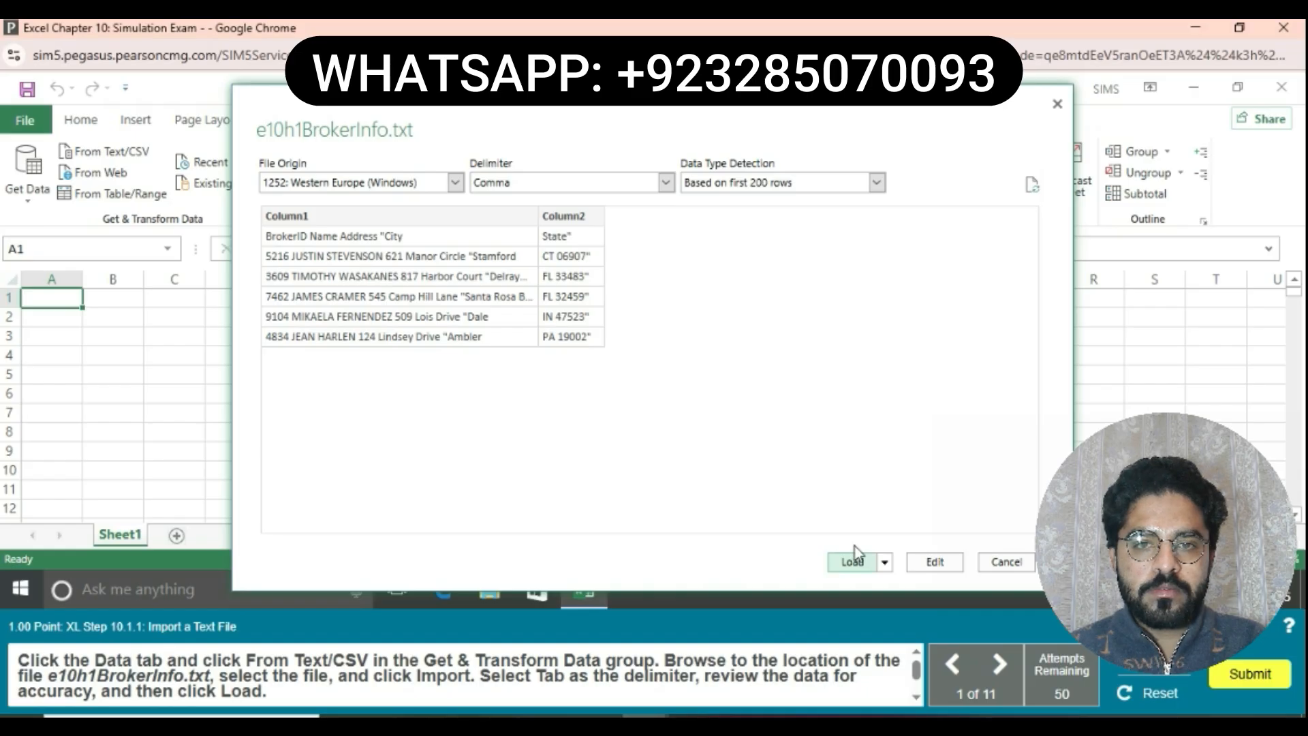
Set the import delimiter to Tab and load the broker data into the workbook
left_click(666, 183)
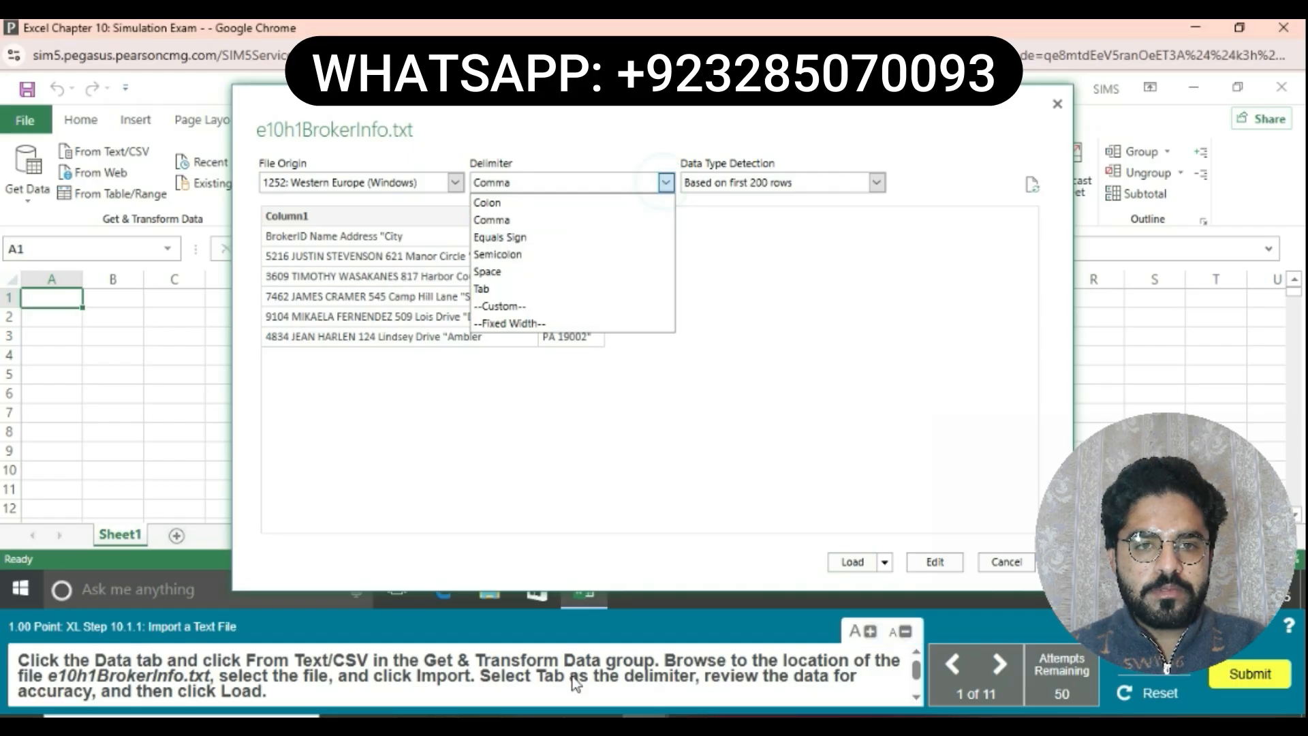
left_click(497, 289)
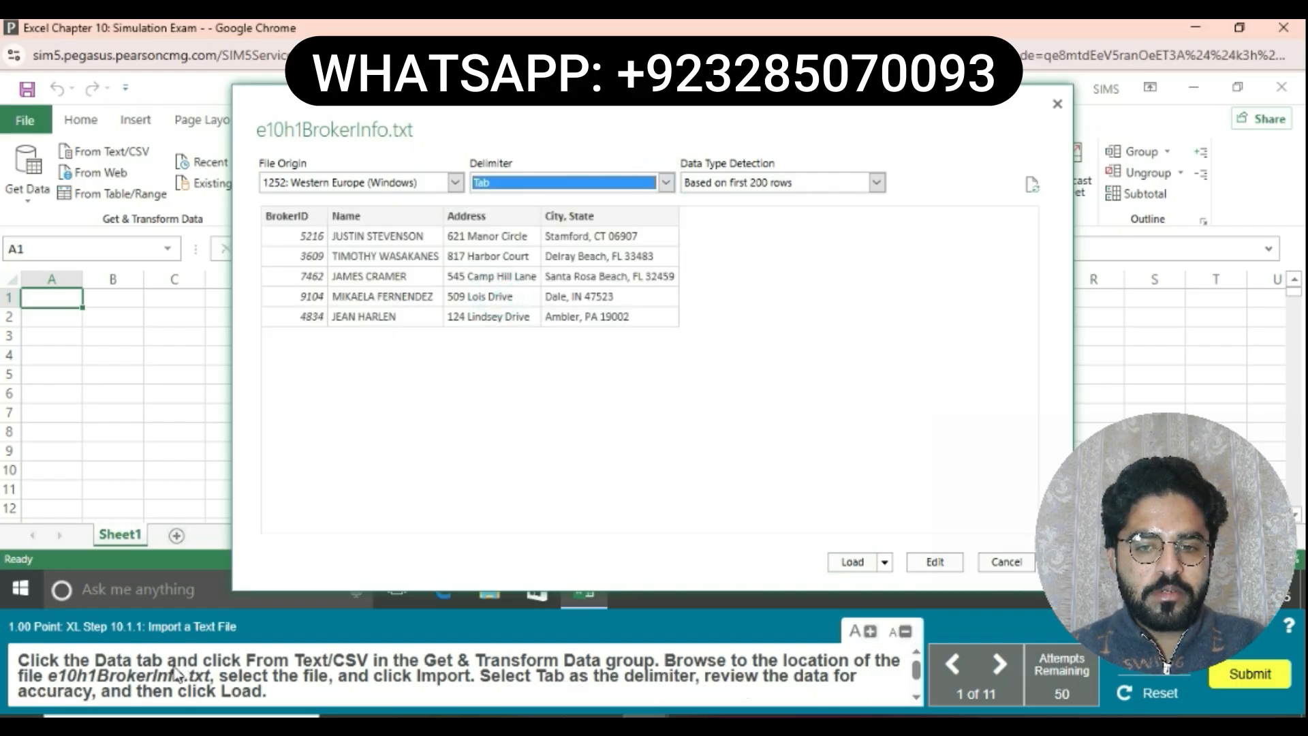
left_click(838, 563)
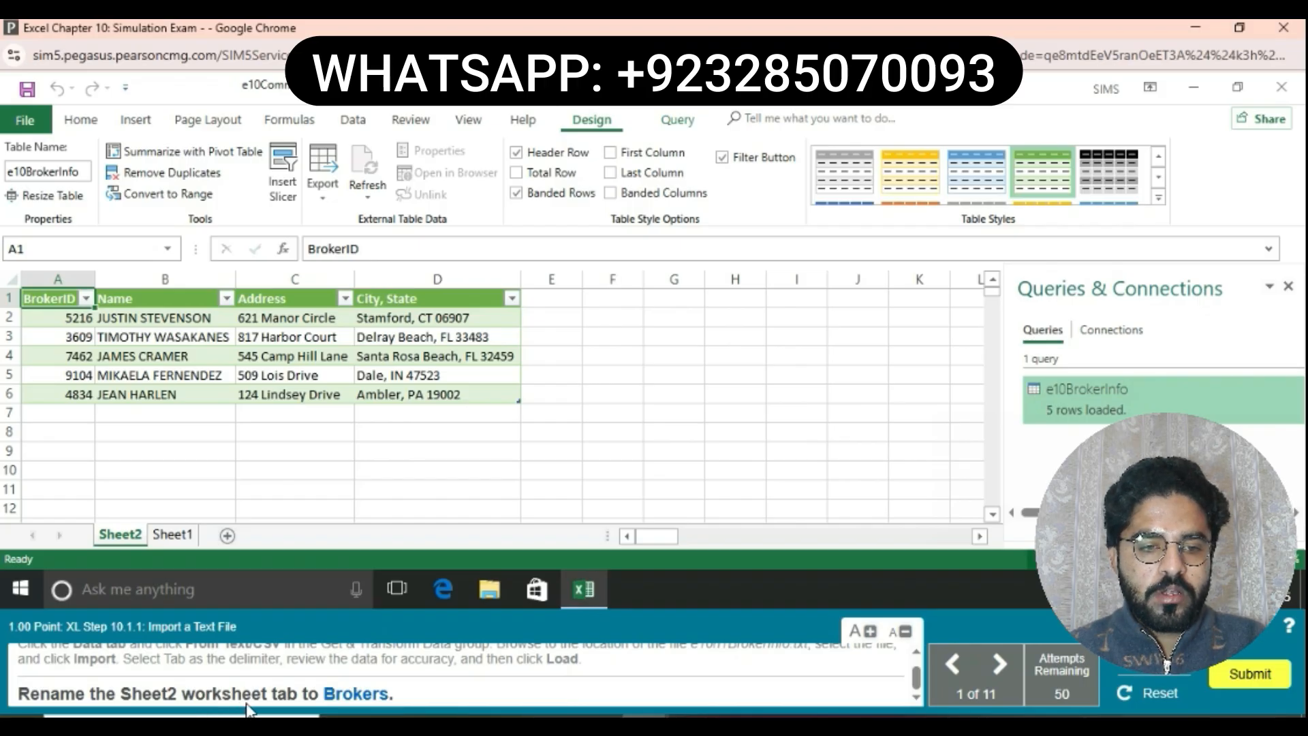
Rename the Sheet2 worksheet as Brokers
right_click(141, 538)
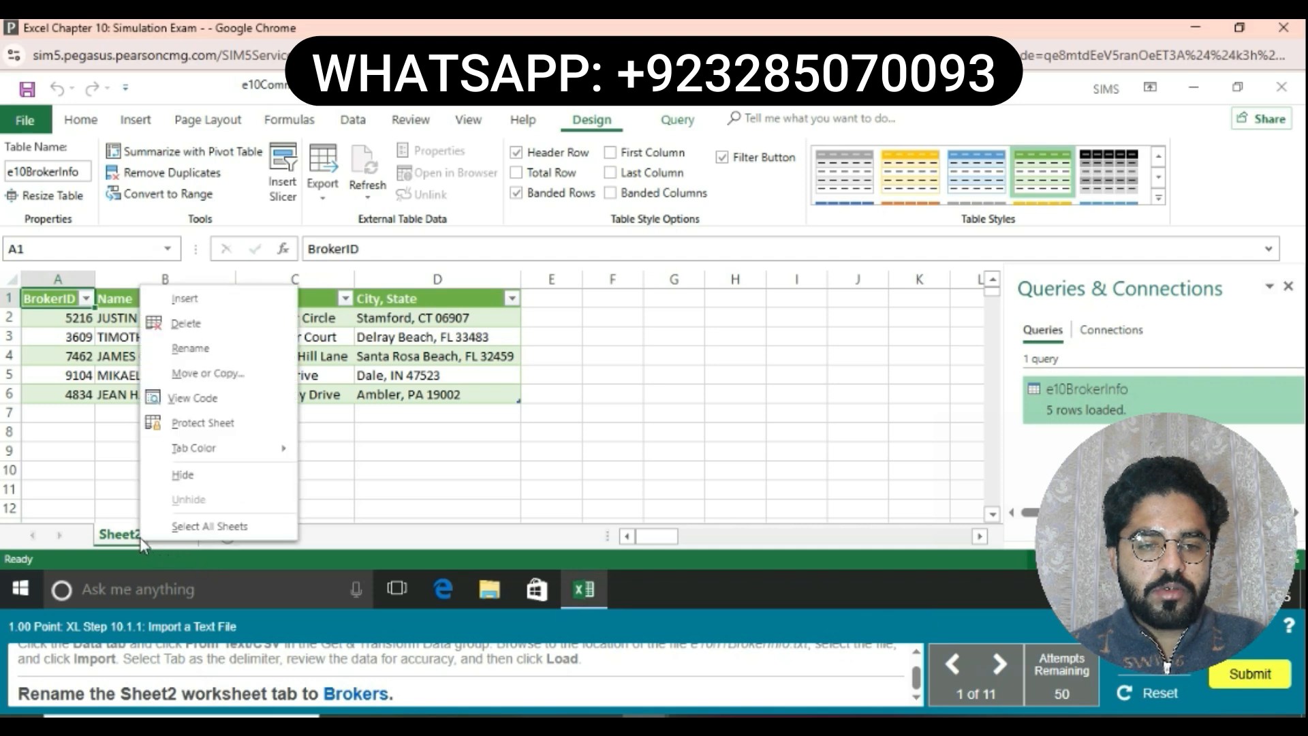
left_click(247, 347)
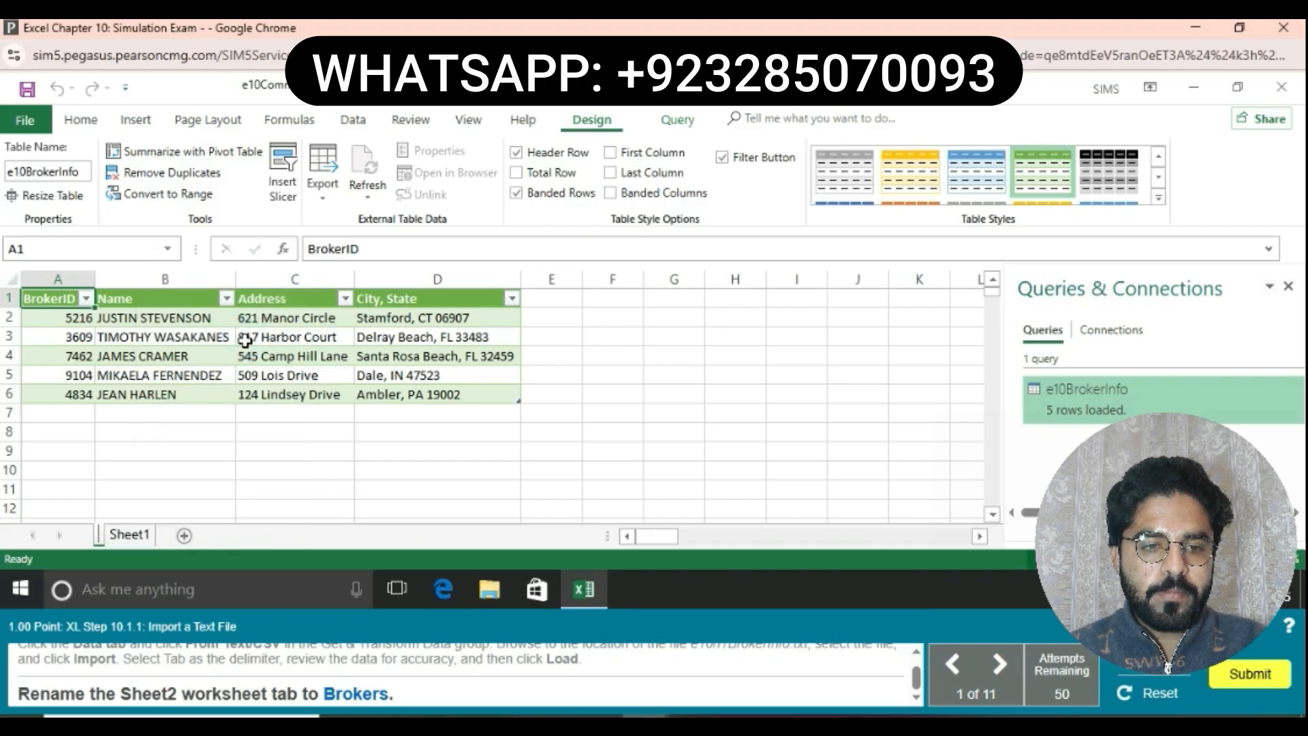
type("Brokers")
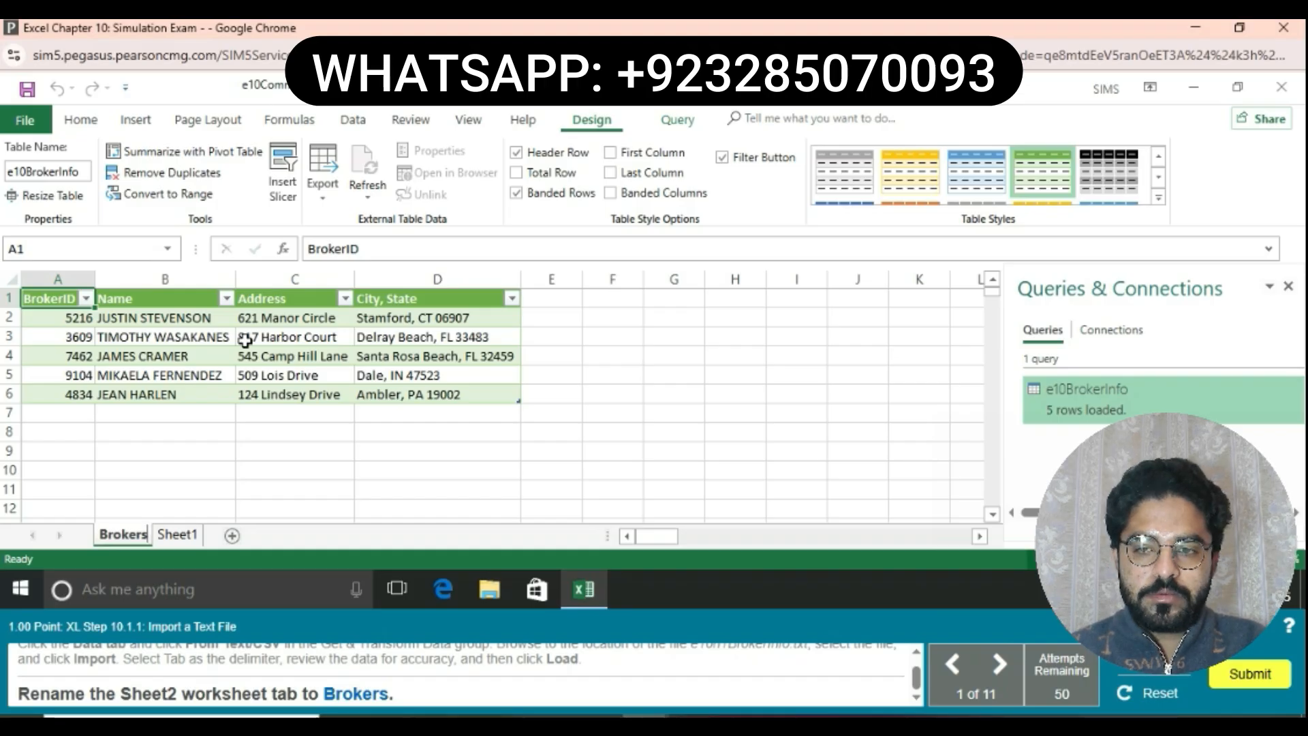
key("Return")
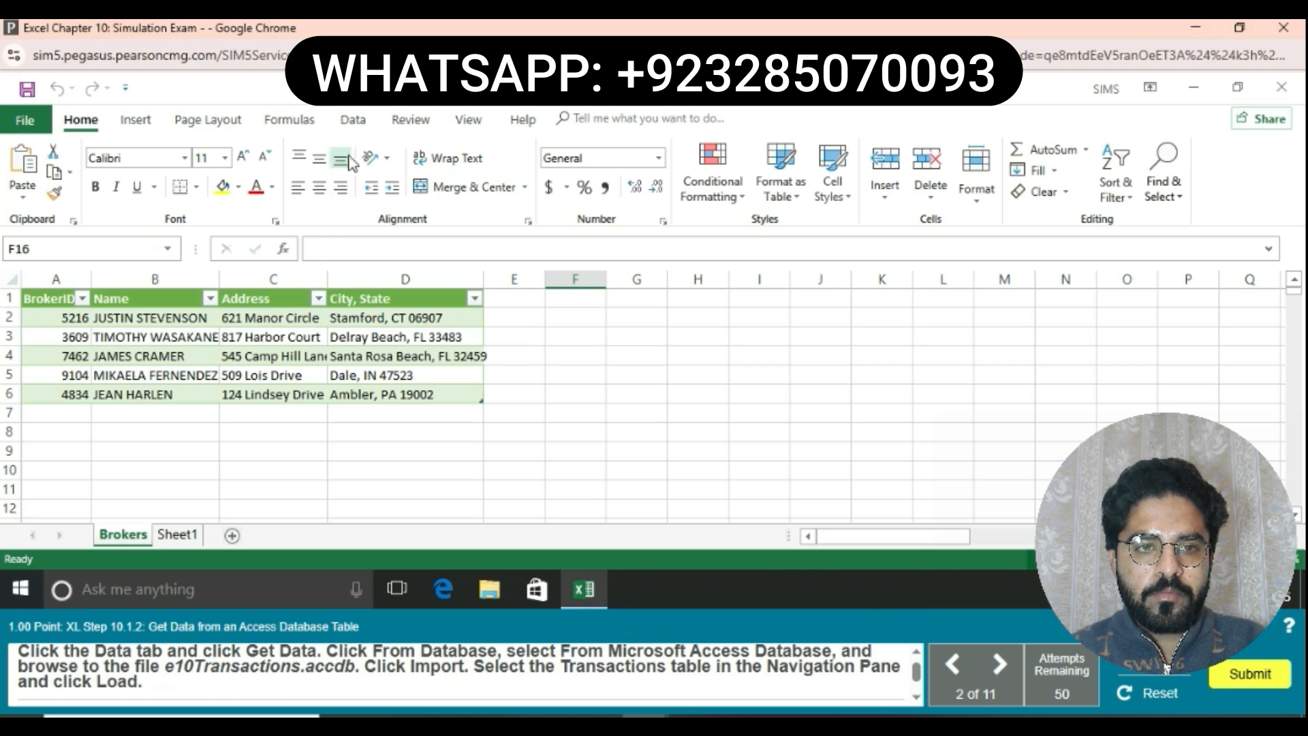
Import the Transactions table from the Microsoft Access database e10Transactions.accdb and load it into the workbook
left_click(353, 120)
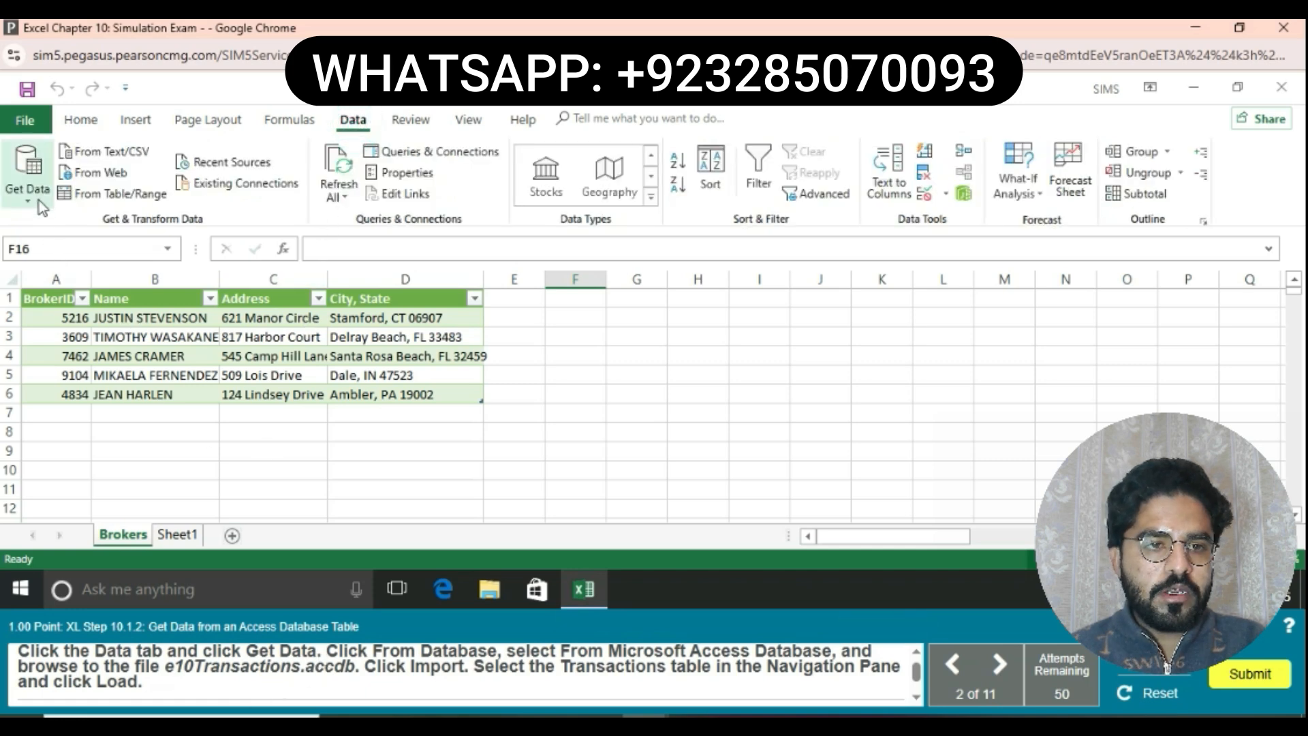
left_click(29, 178)
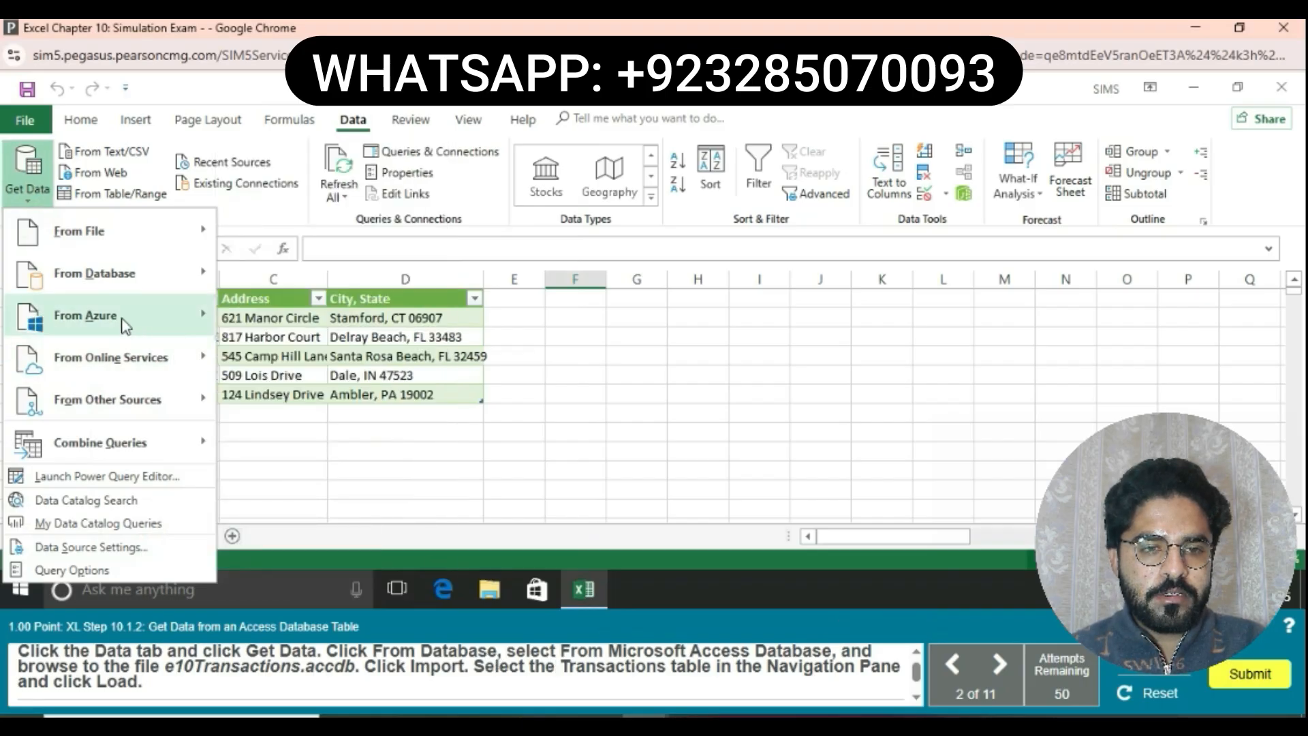
mouse_move(137, 272)
left_click(327, 207)
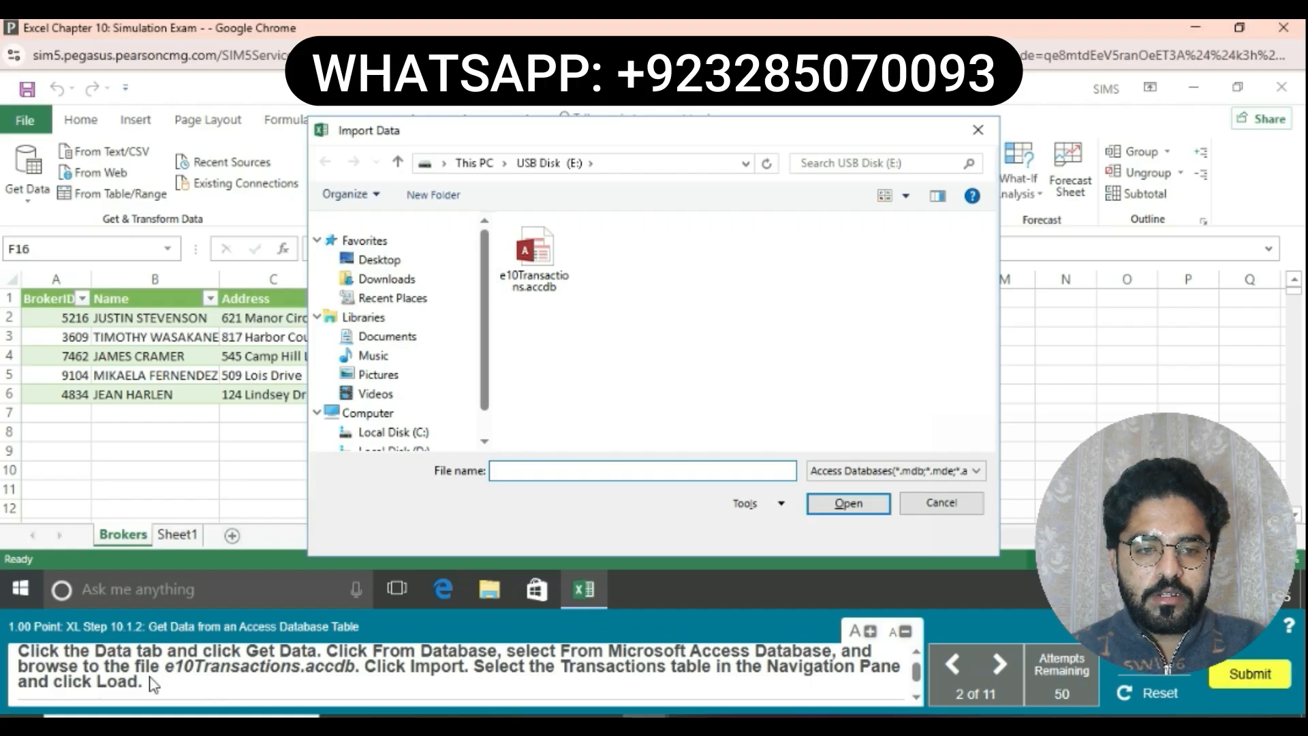
left_click(550, 256)
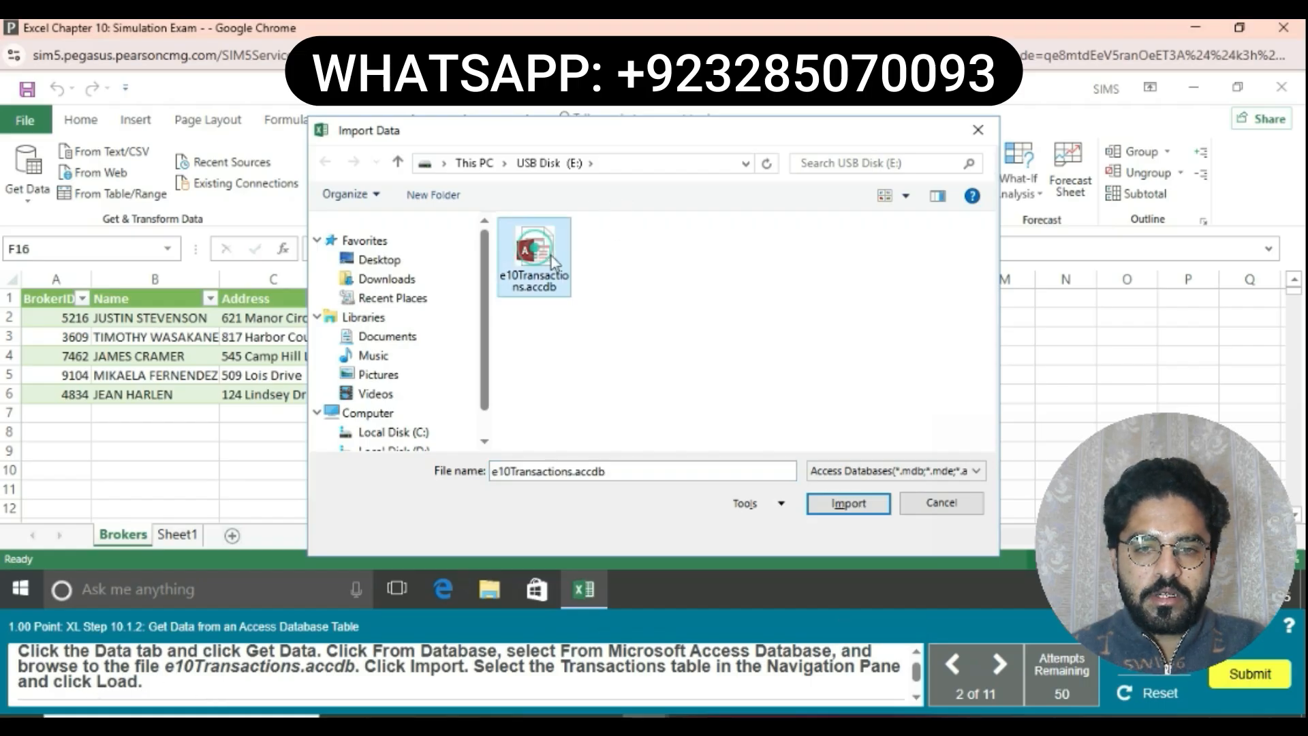
left_click(845, 505)
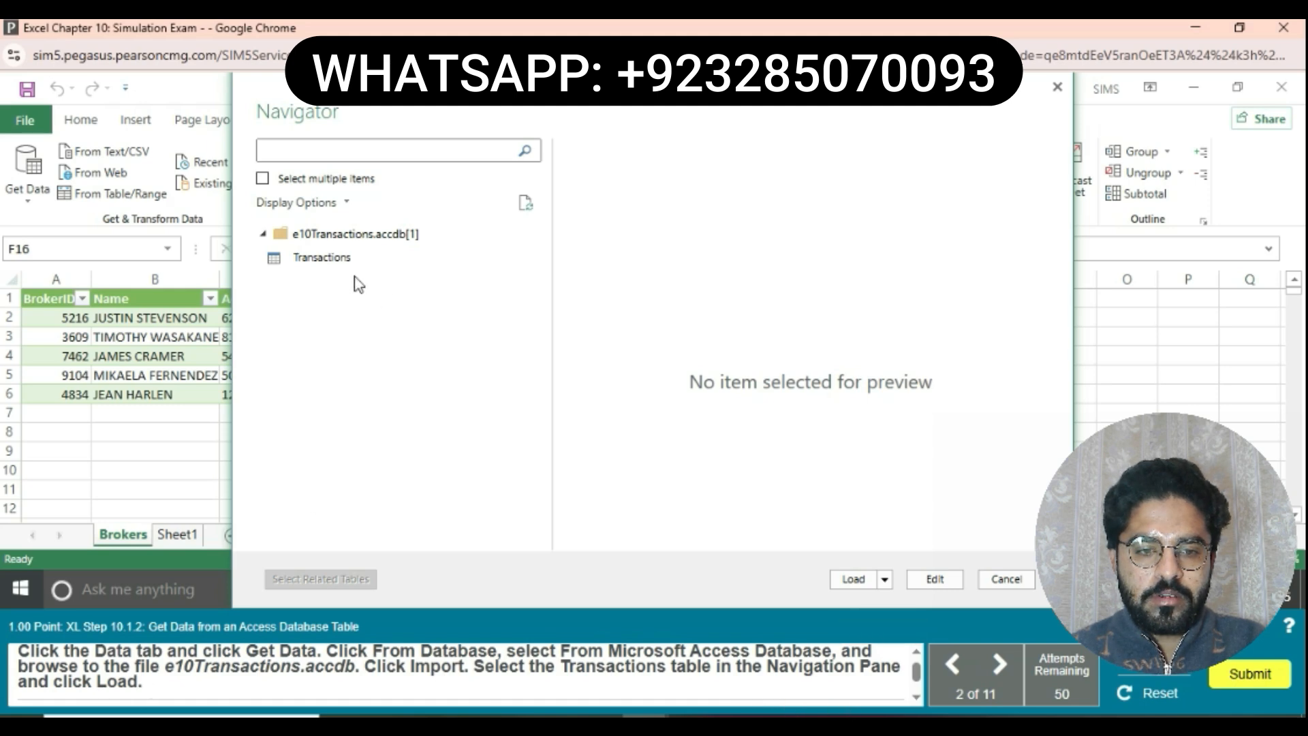
left_click(317, 258)
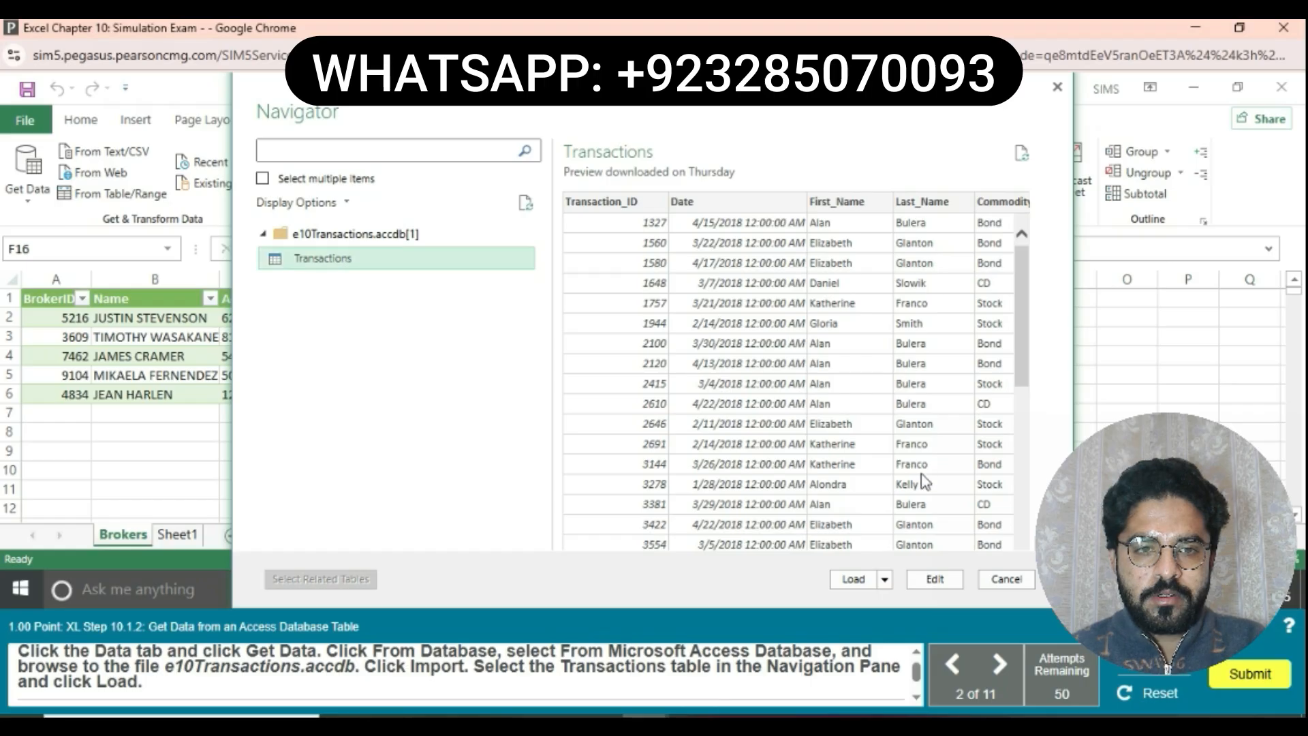
left_click(853, 579)
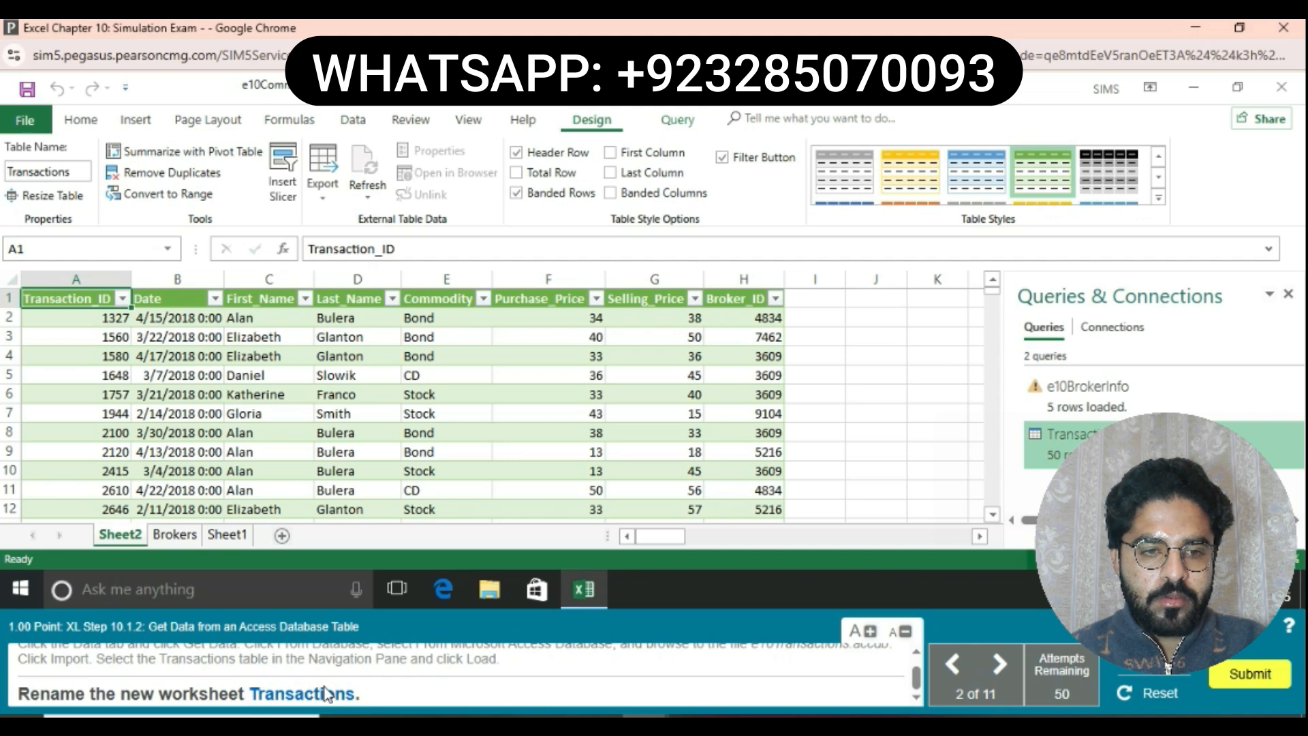
Rename the new worksheet holding the imported Access data as Transactions
right_click(134, 534)
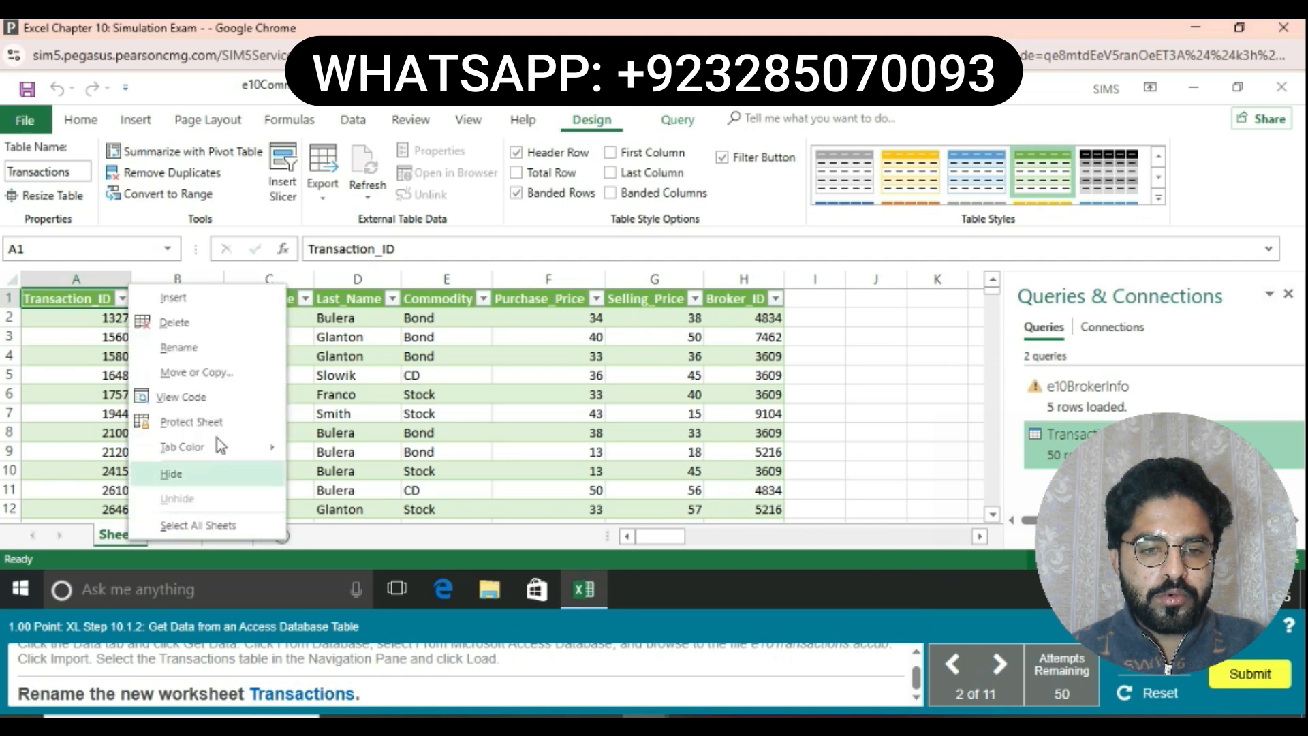
left_click(213, 348)
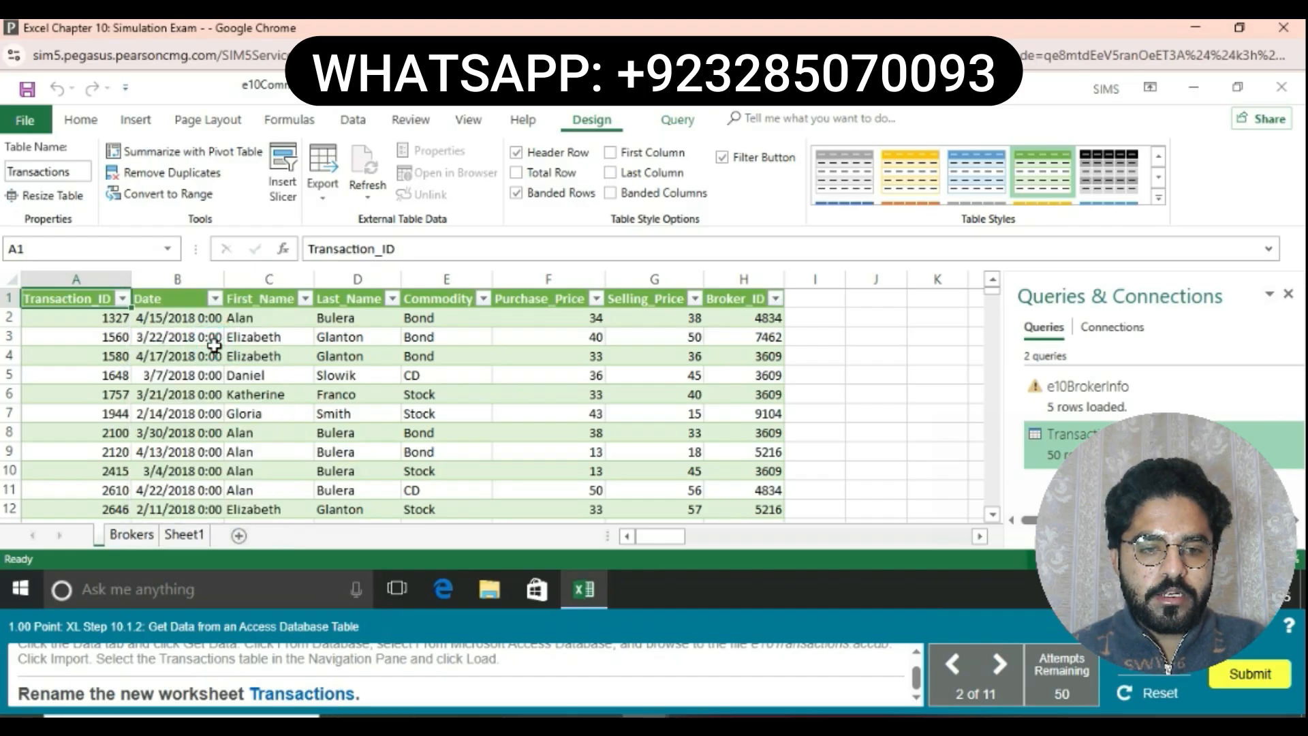
type("Trans")
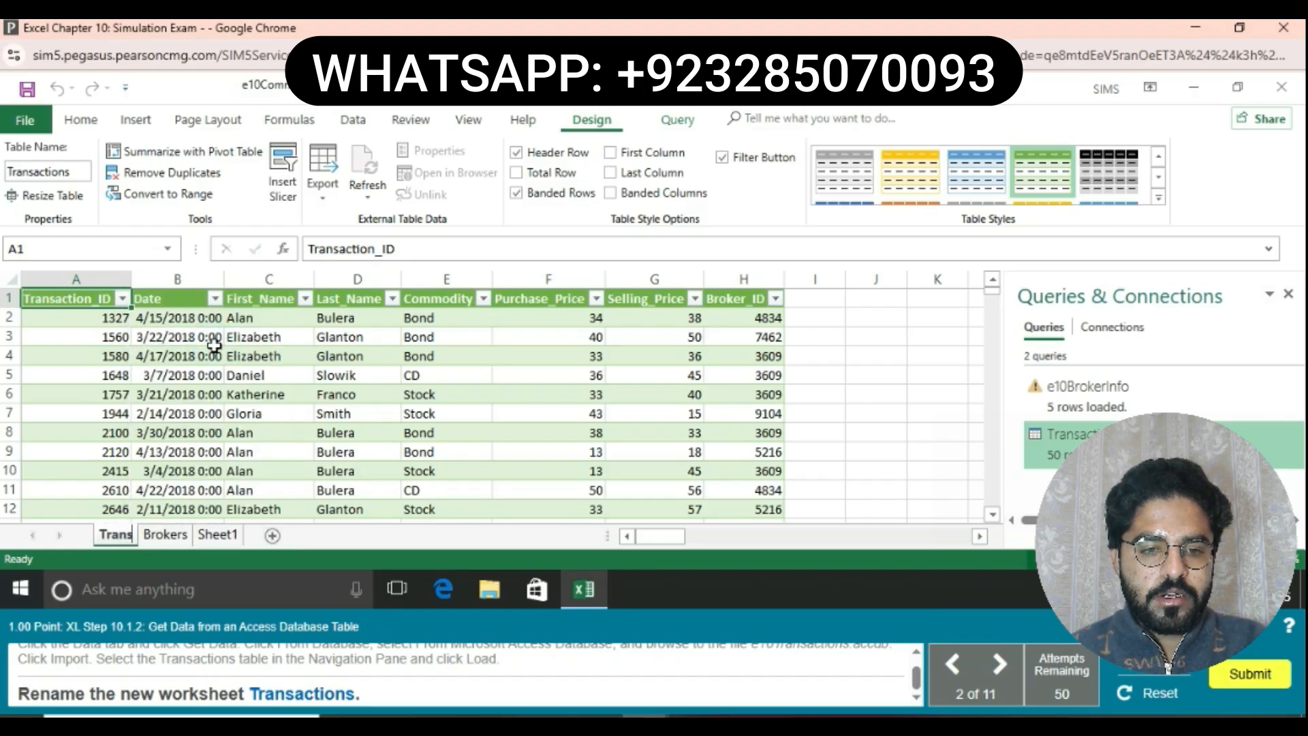
type("a")
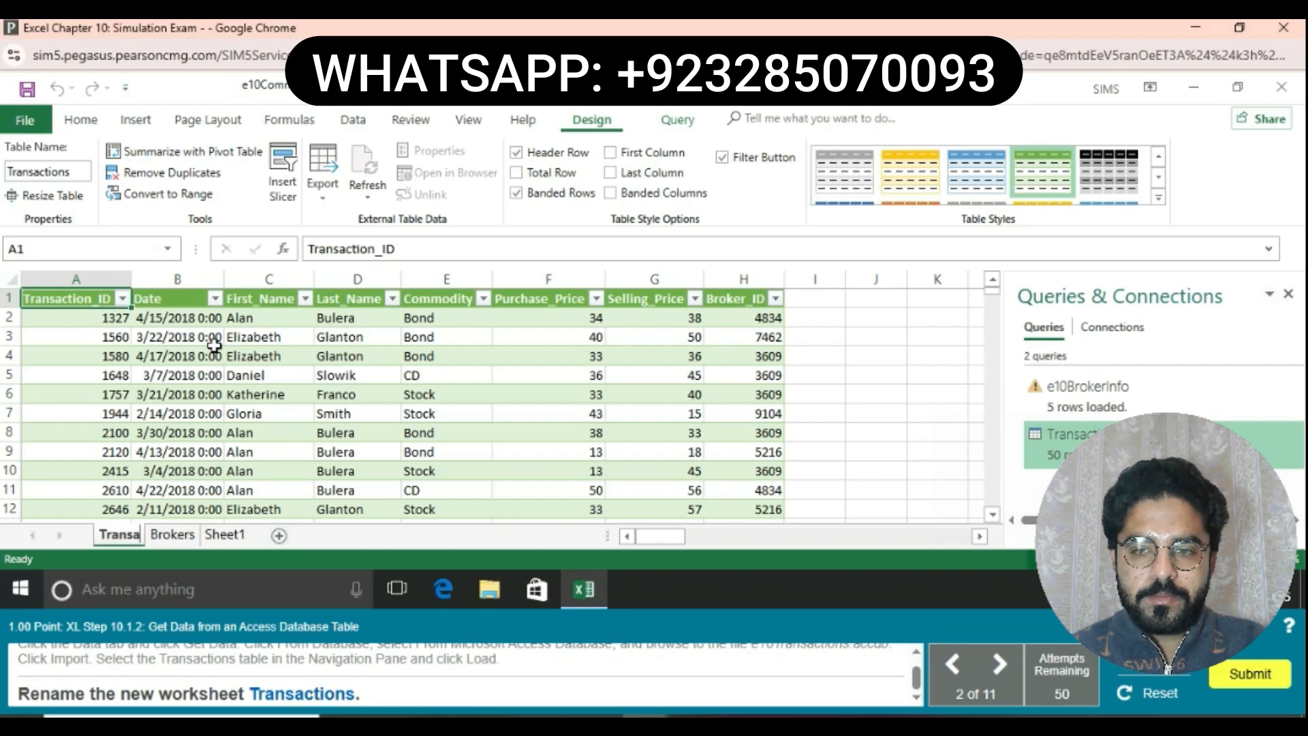
type("ctions")
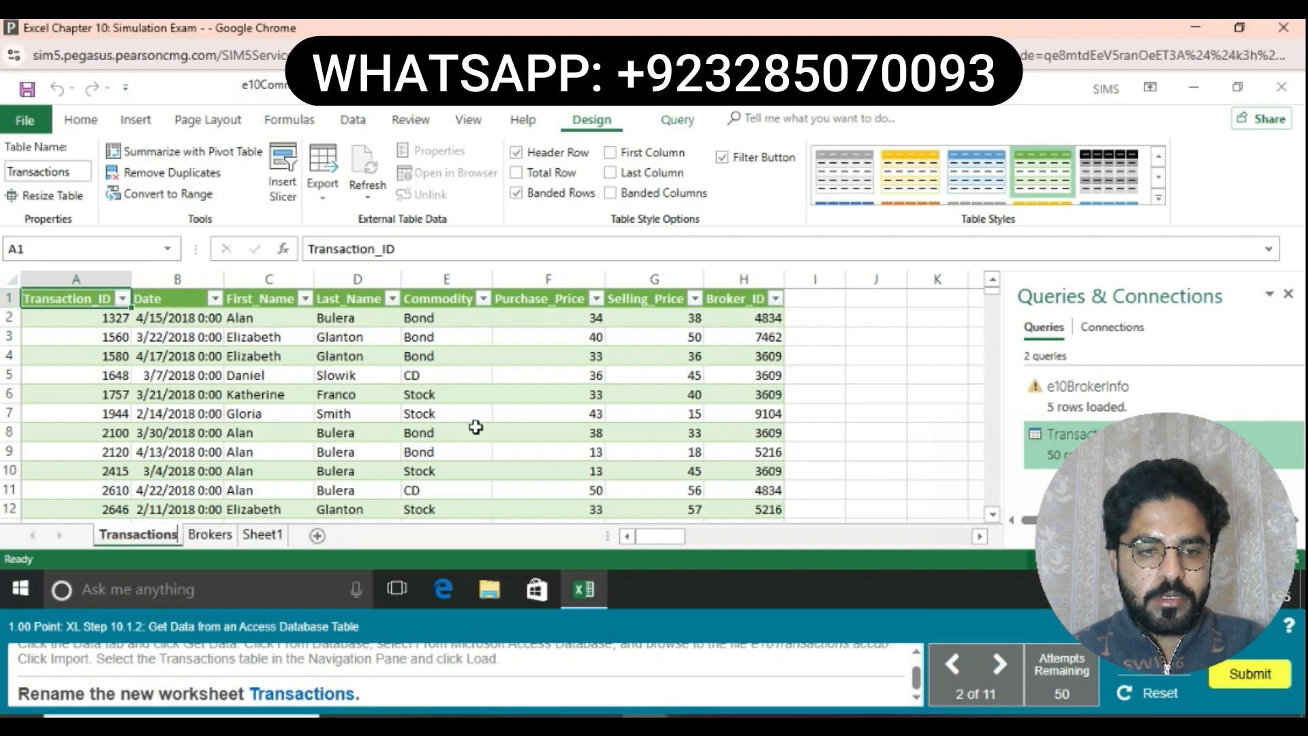
key("Return")
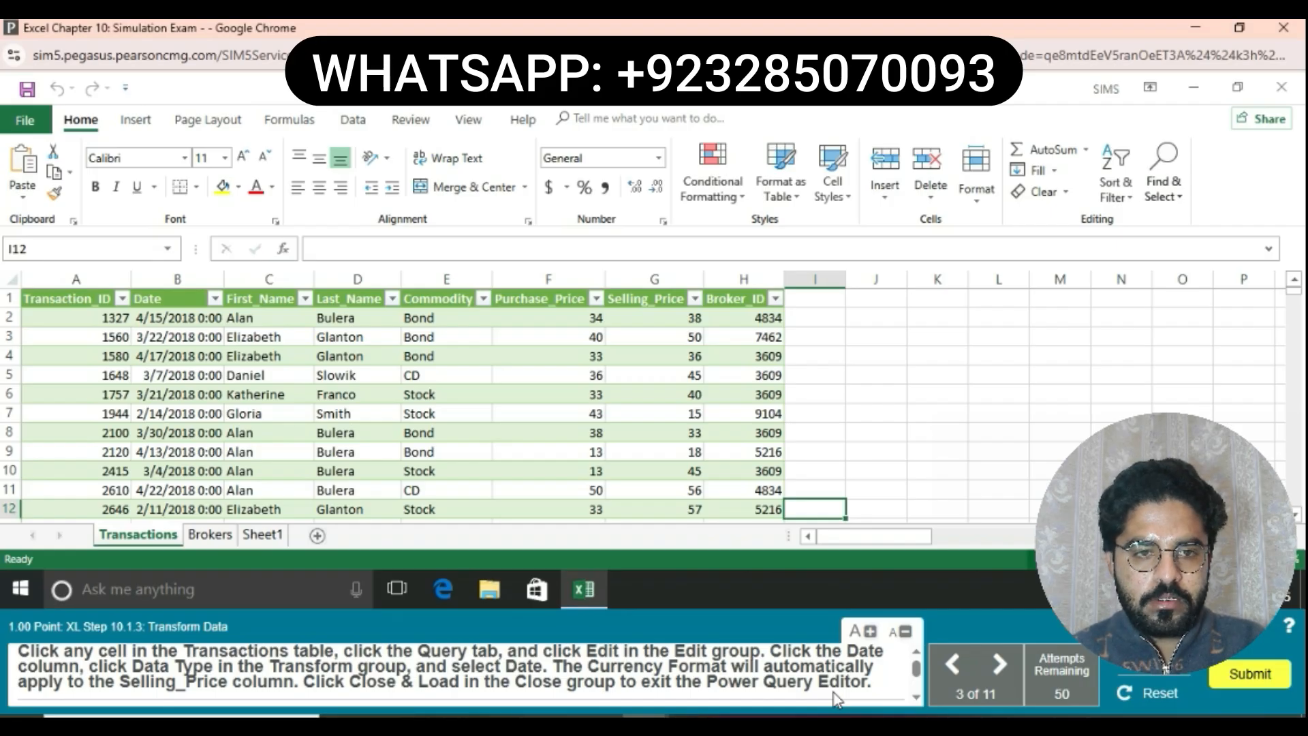
Select a cell in the Transactions table and open its query for editing in the Power Query Editor
left_click(584, 590)
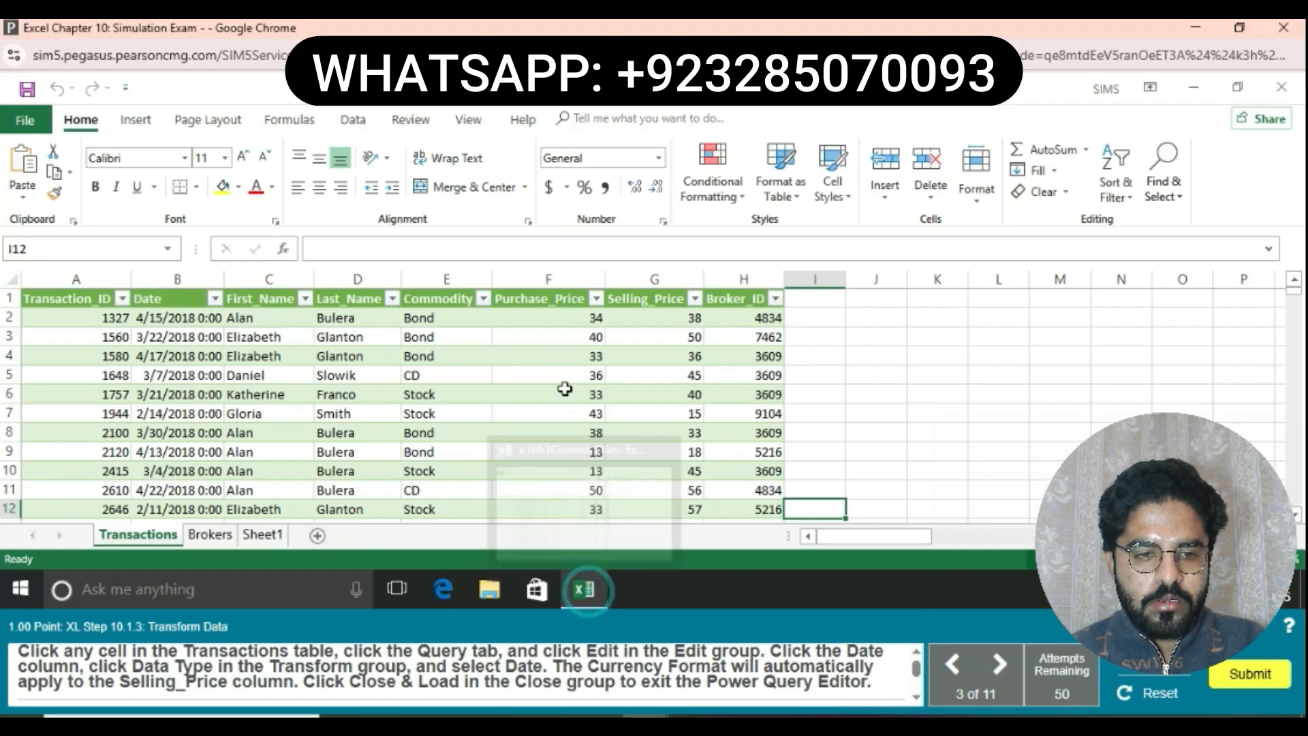
left_click(565, 388)
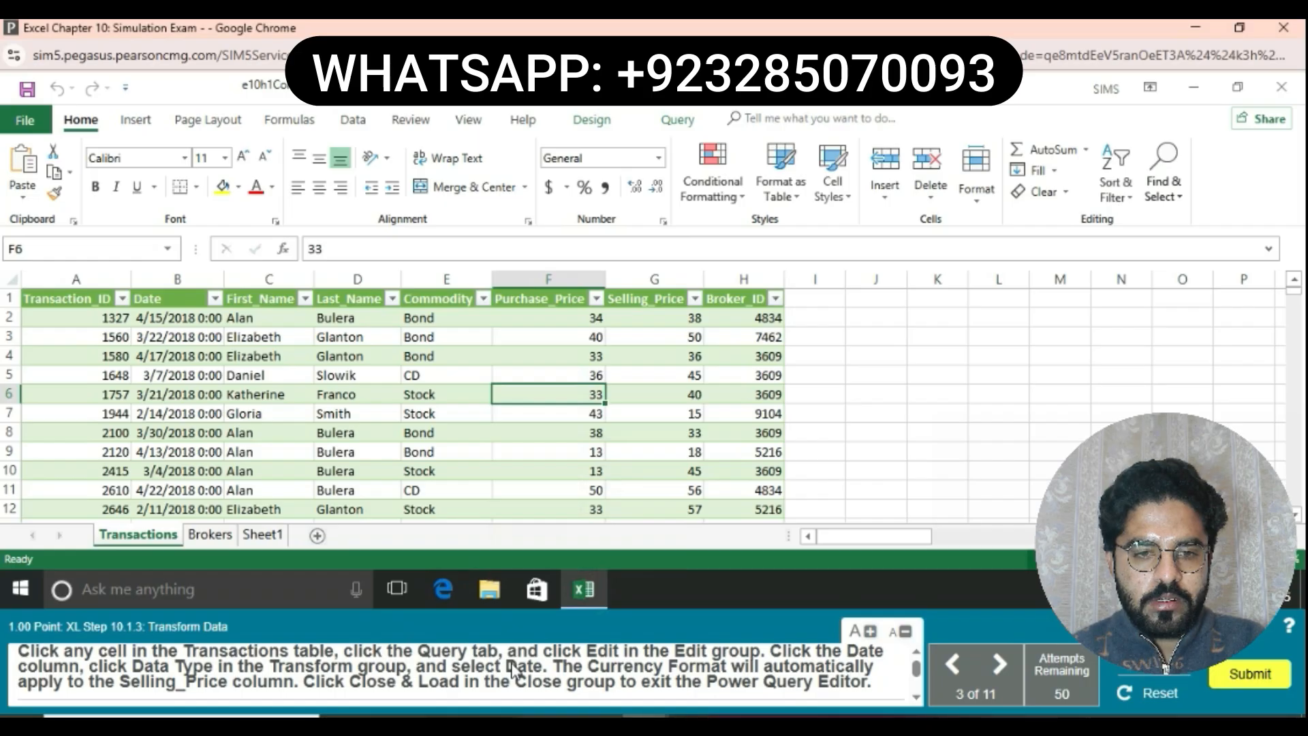
left_click(659, 119)
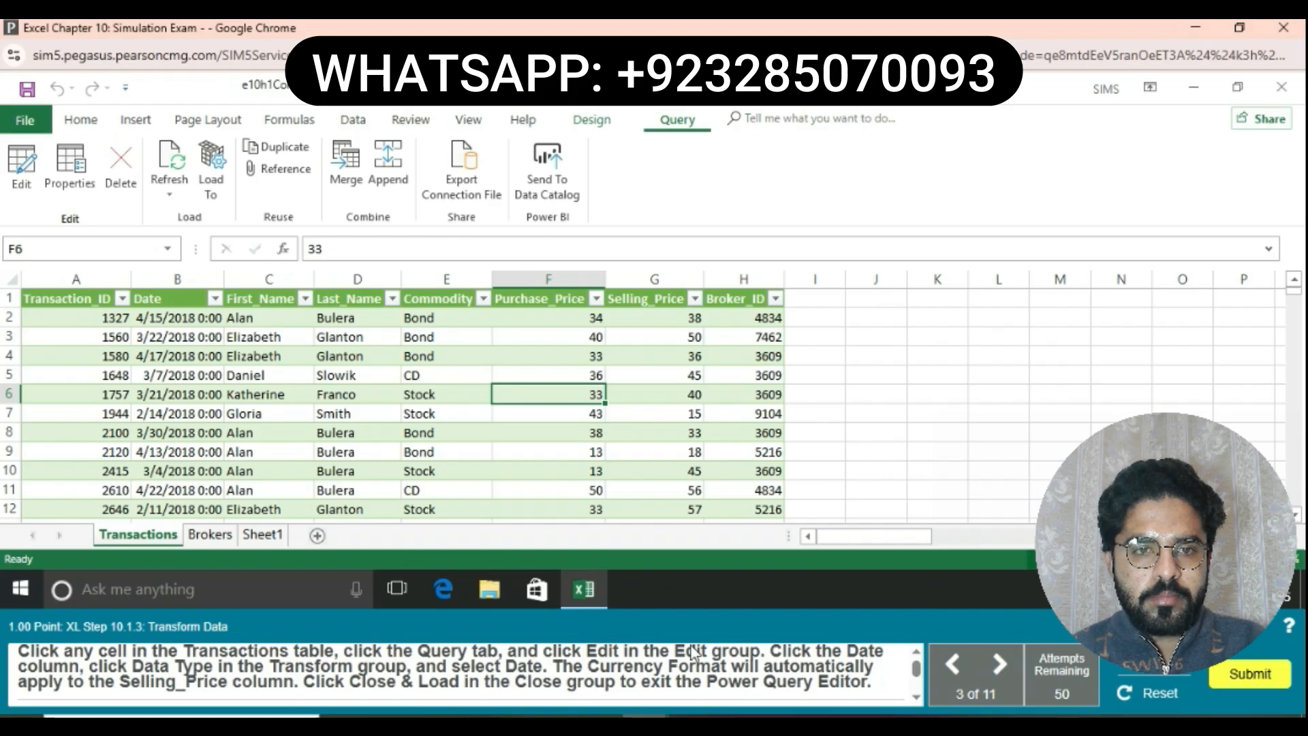
left_click(33, 171)
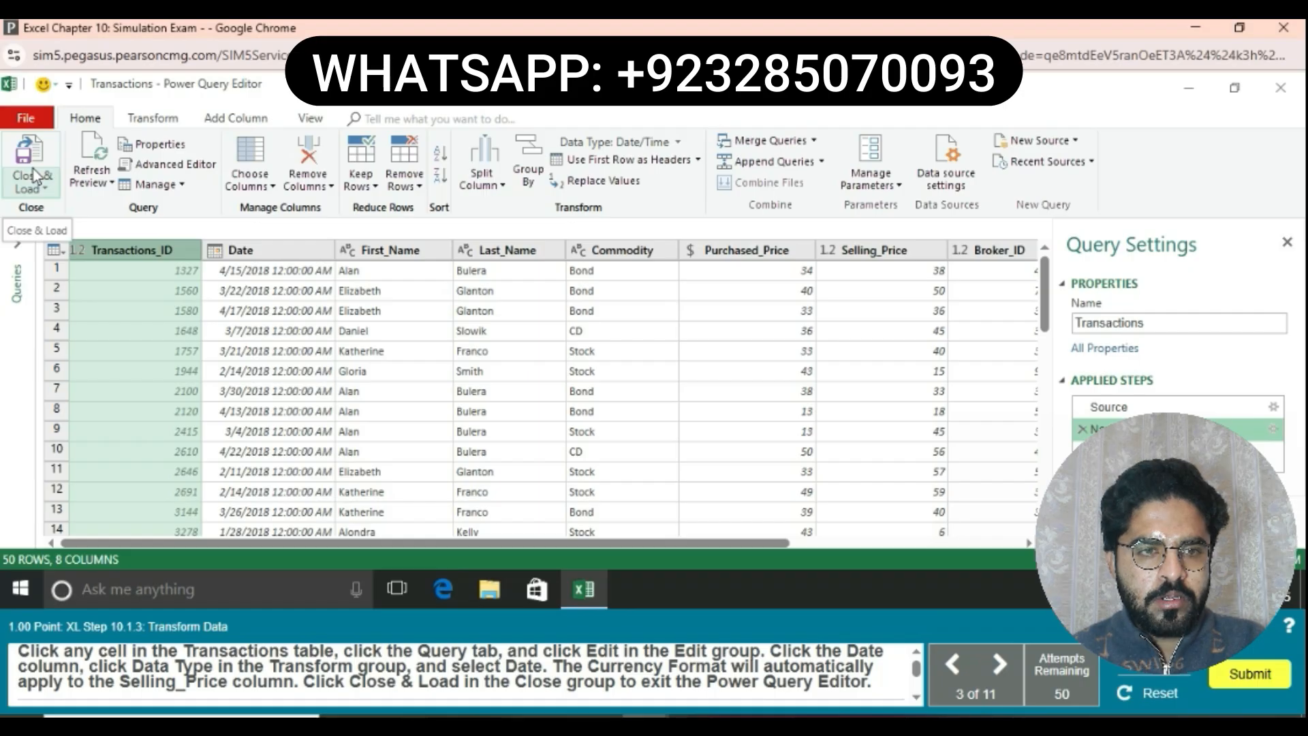
Change the Date column's data type to Date, then close the query editor and load the result
left_click(263, 253)
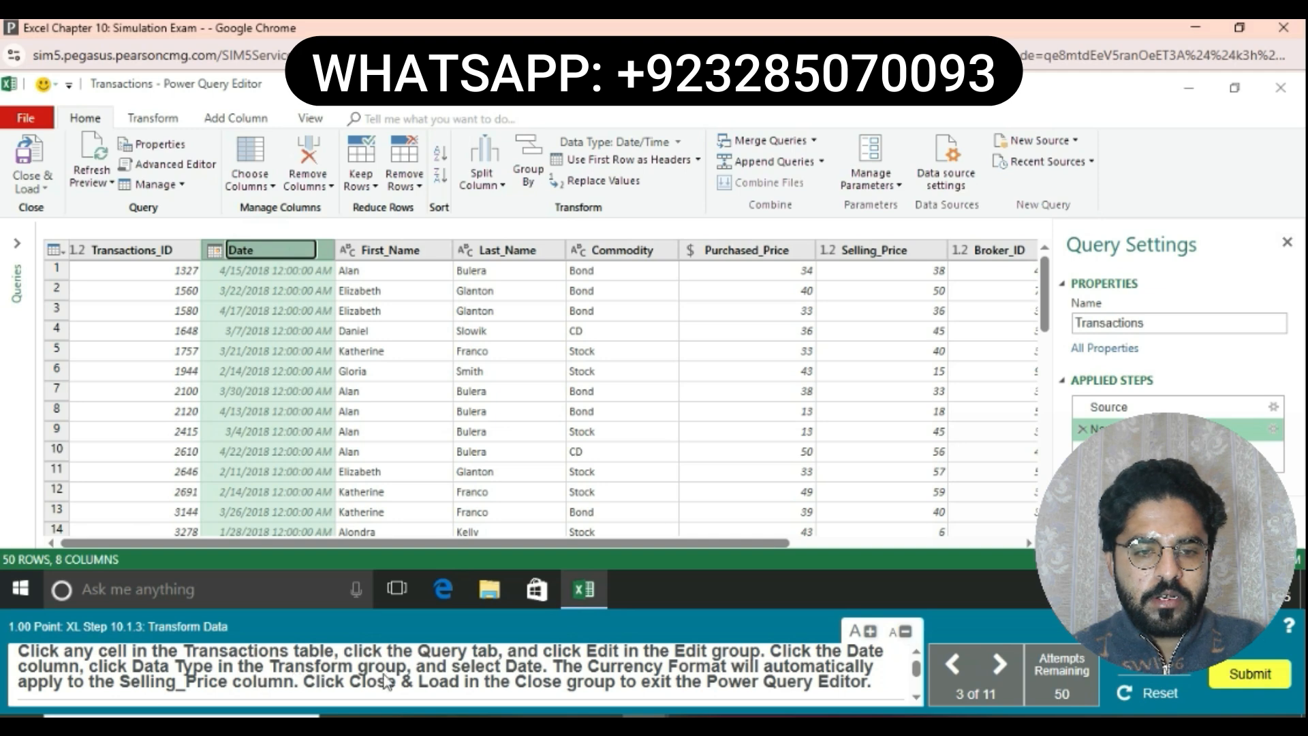
left_click(682, 145)
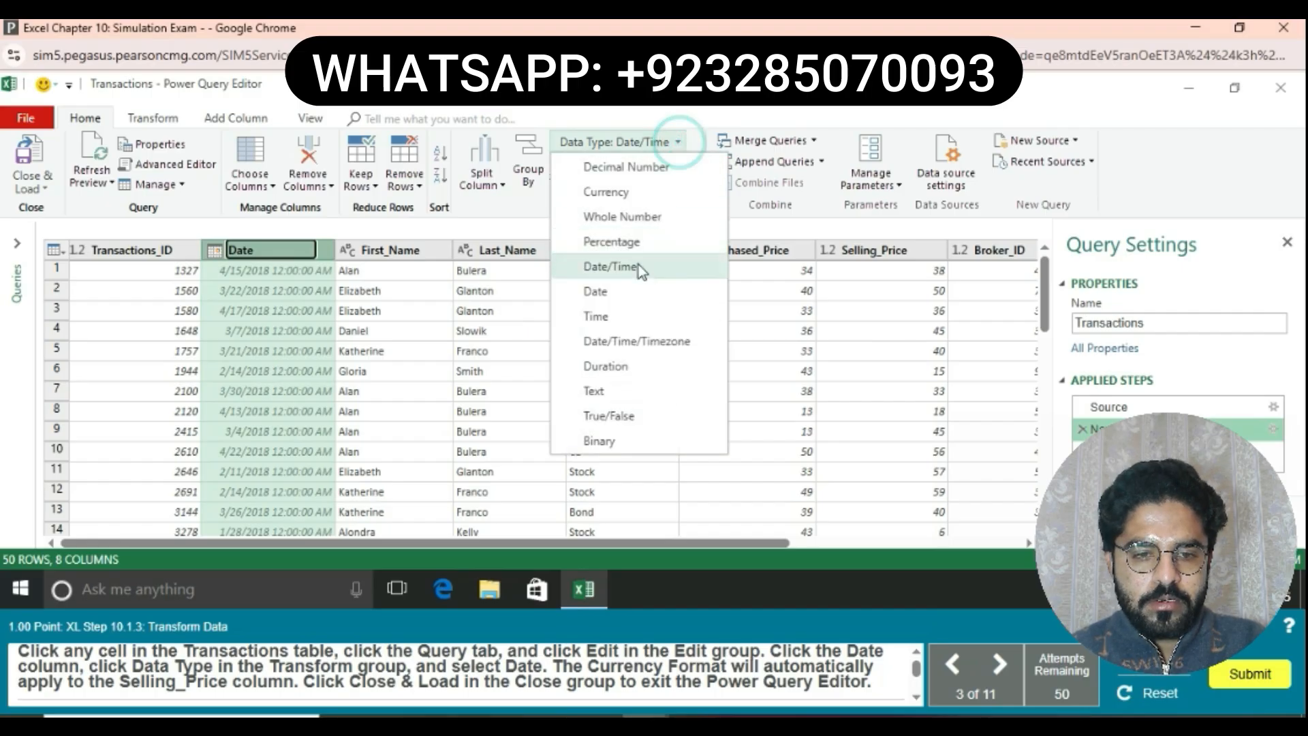
left_click(632, 292)
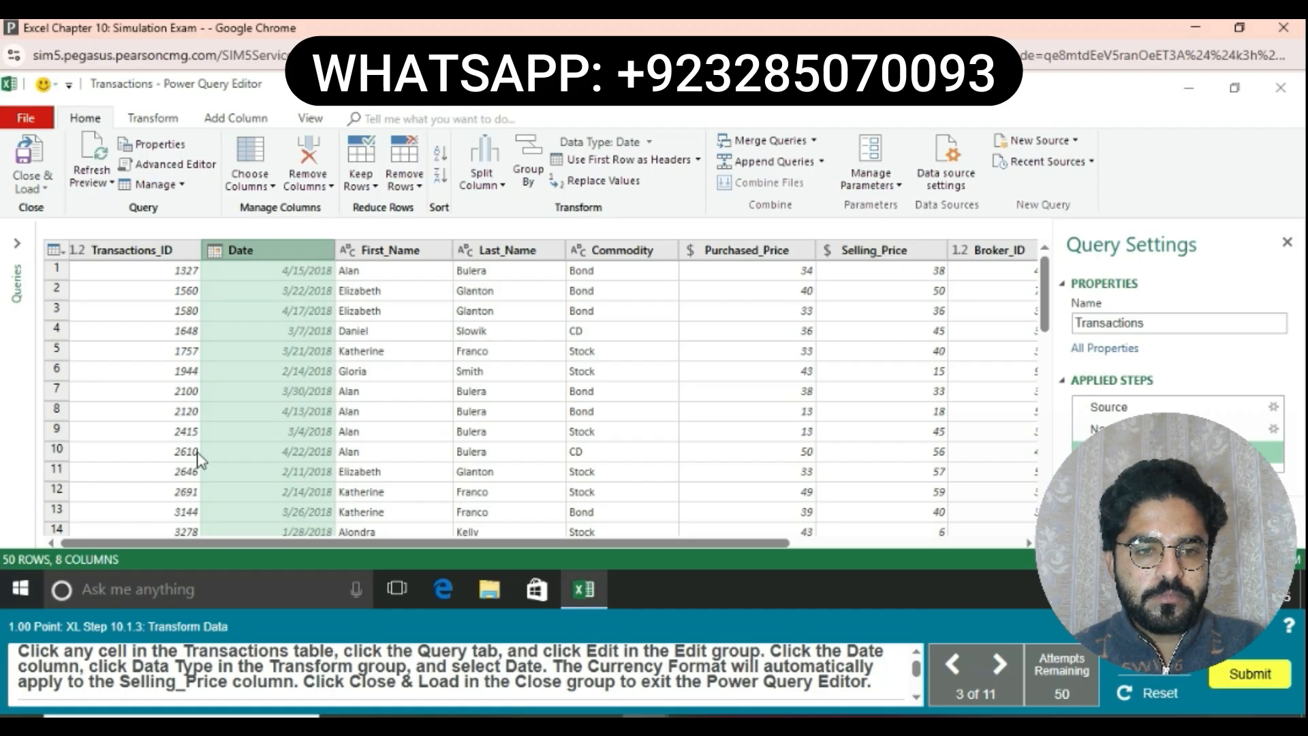
left_click(38, 184)
left_click(48, 205)
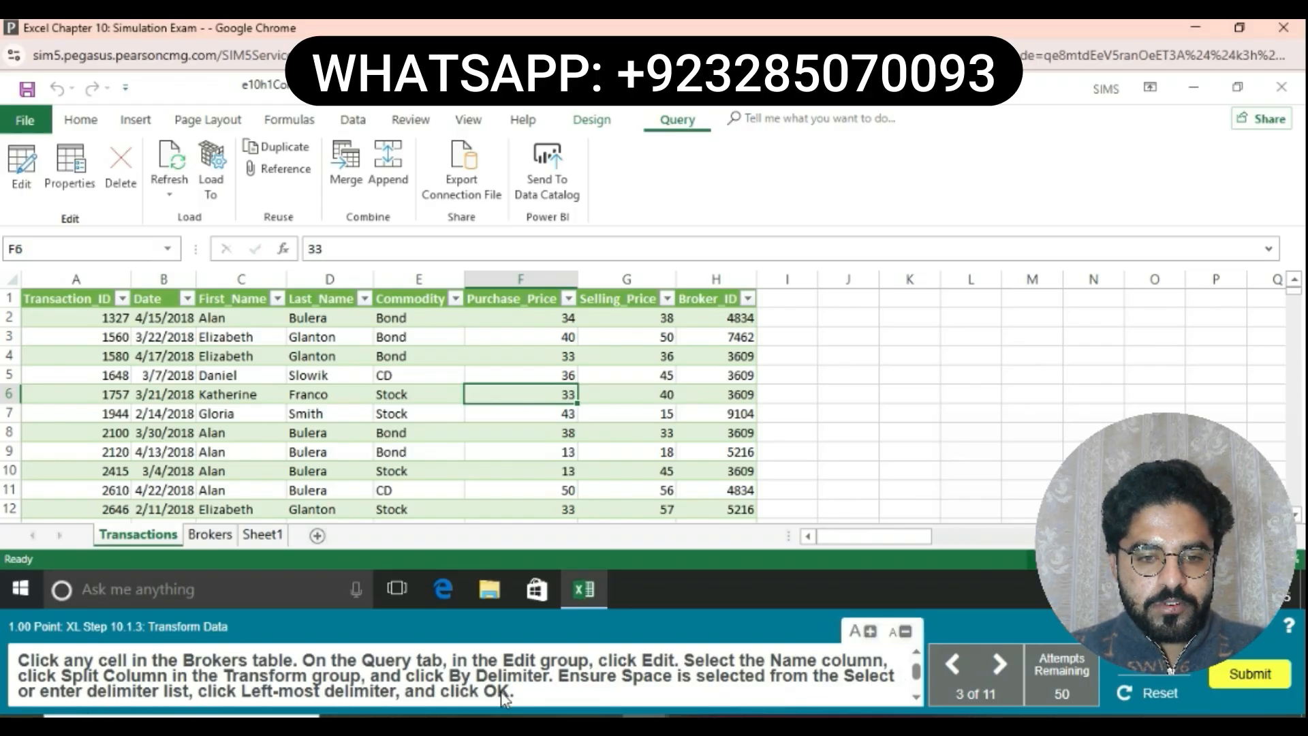
Select a cell in the Brokers table and open its query for editing in the Power Query Editor
left_click(210, 534)
left_click(175, 364)
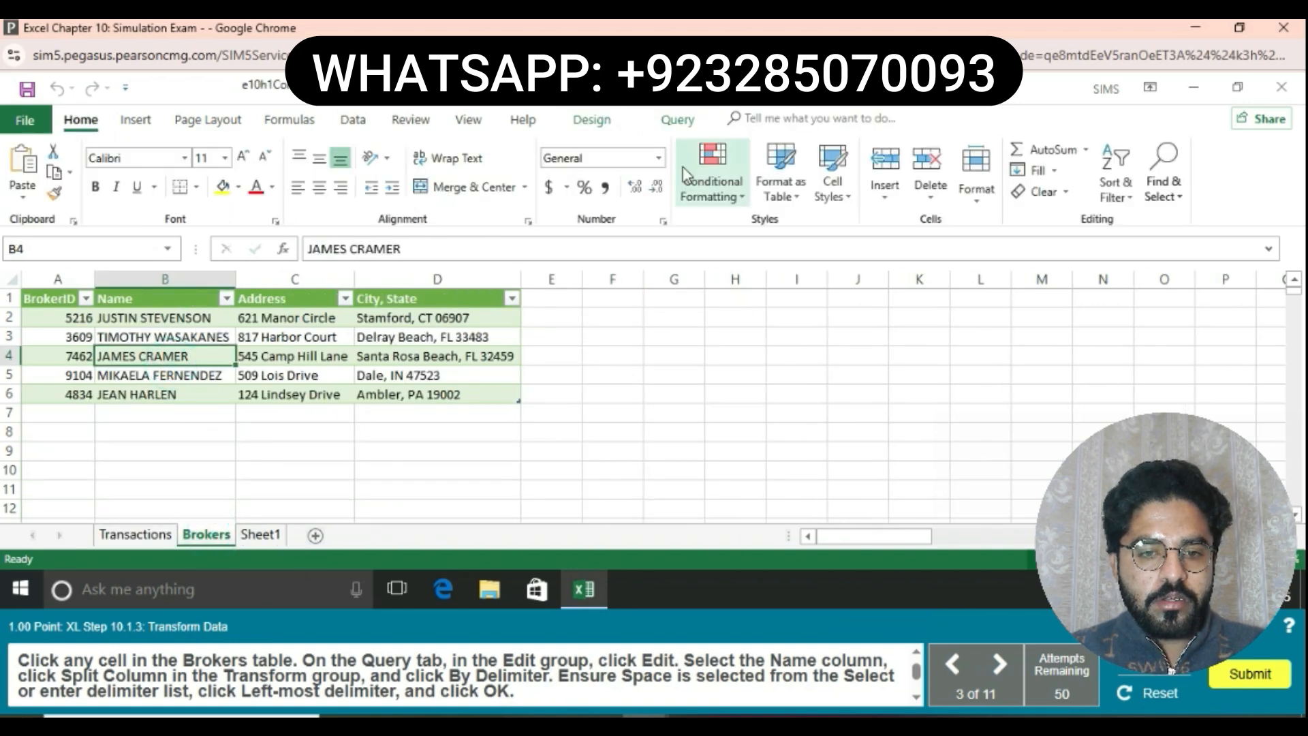
left_click(678, 123)
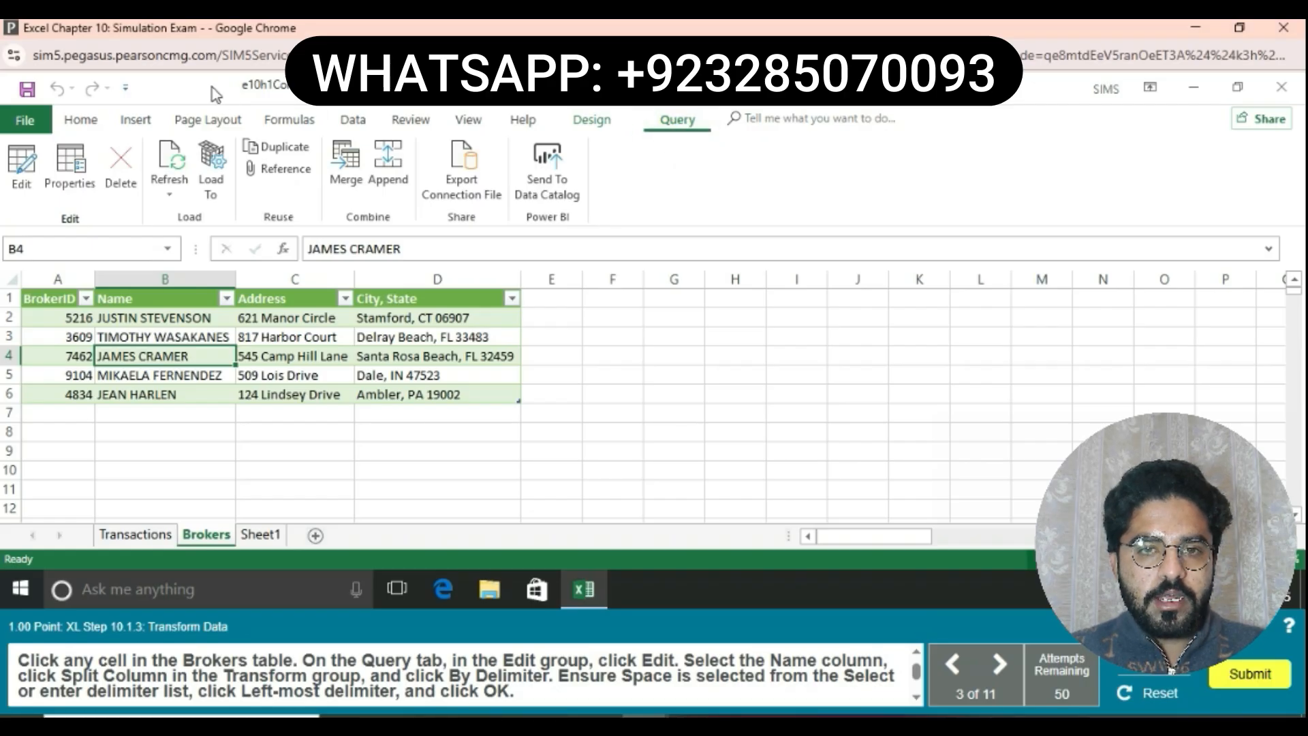
left_click(28, 157)
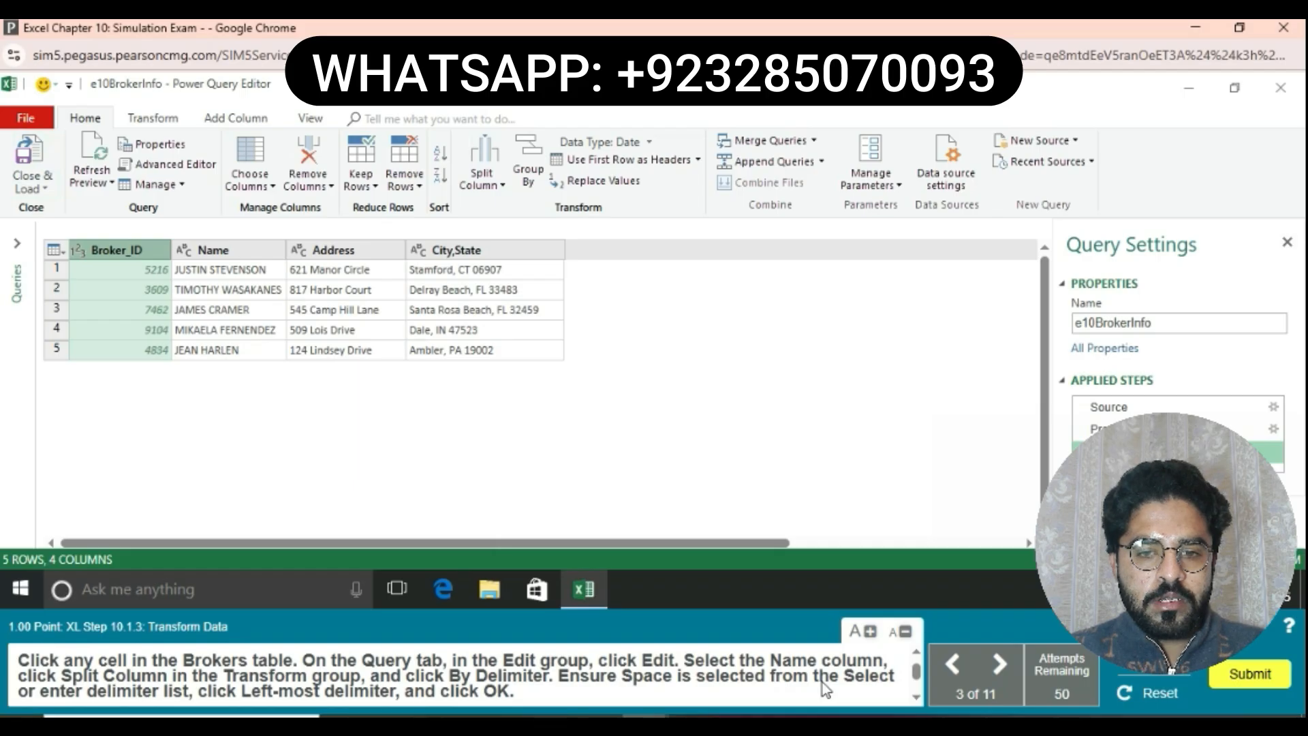
Split the Name column by delimiter, using a space at the left-most delimiter
double_click(240, 247)
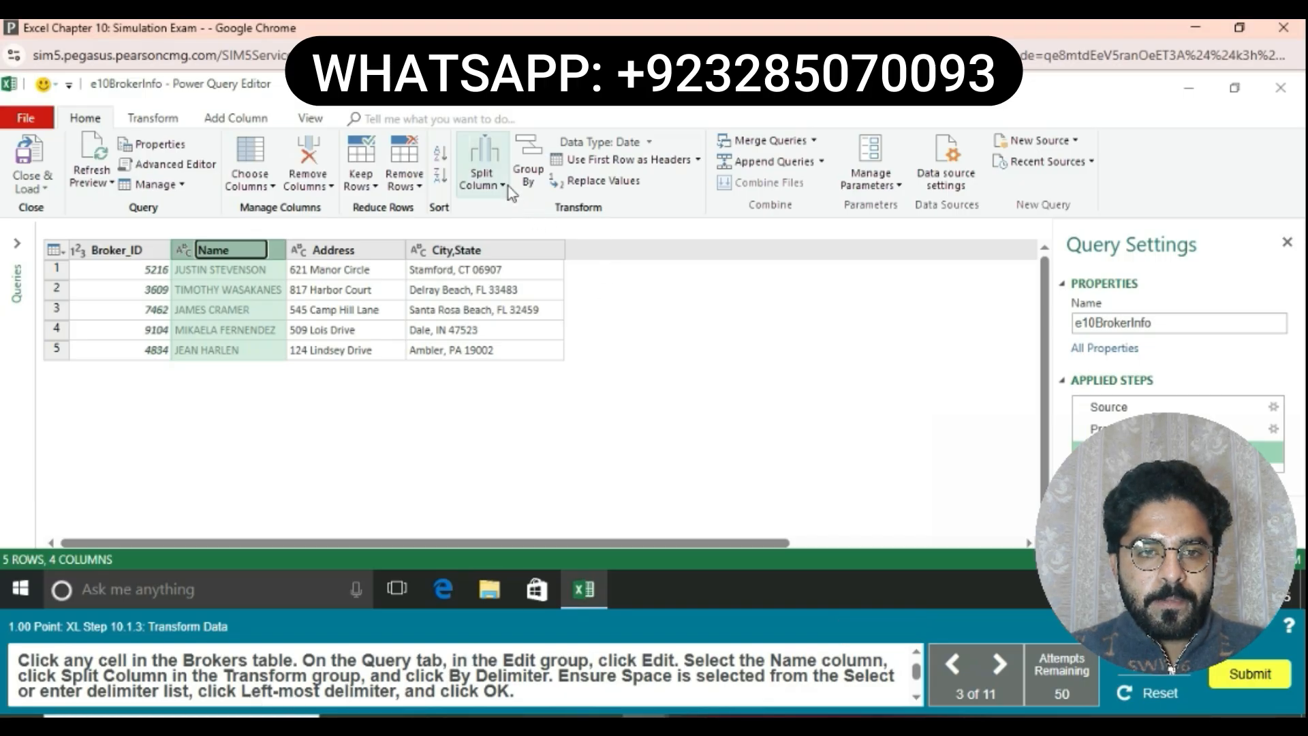
left_click(485, 178)
left_click(514, 213)
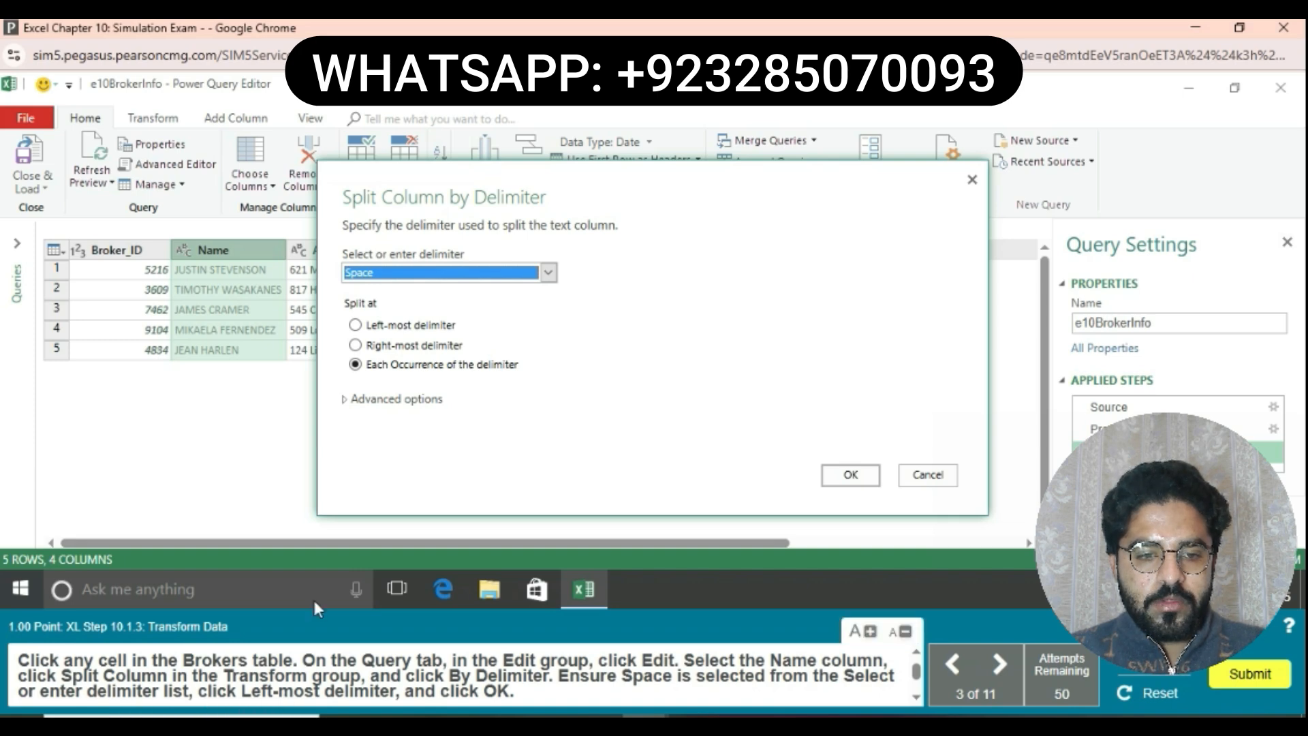
left_click(357, 327)
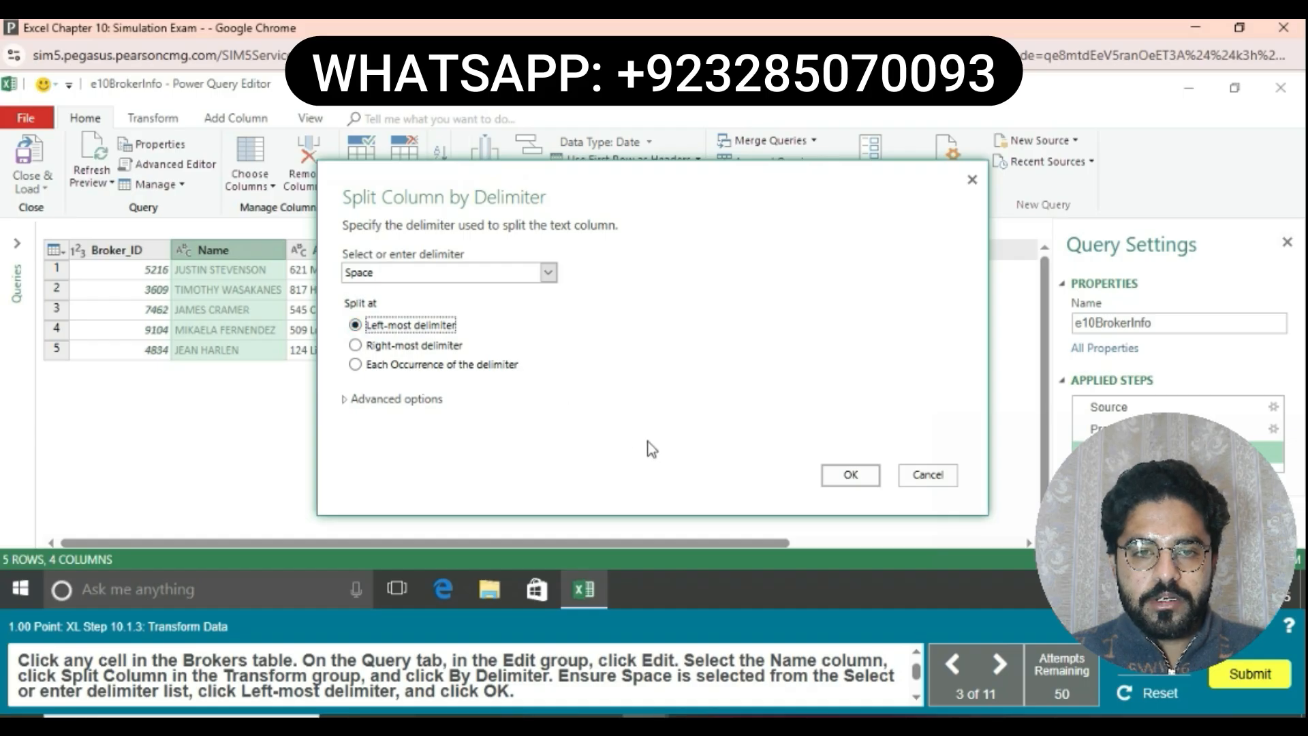
left_click(851, 475)
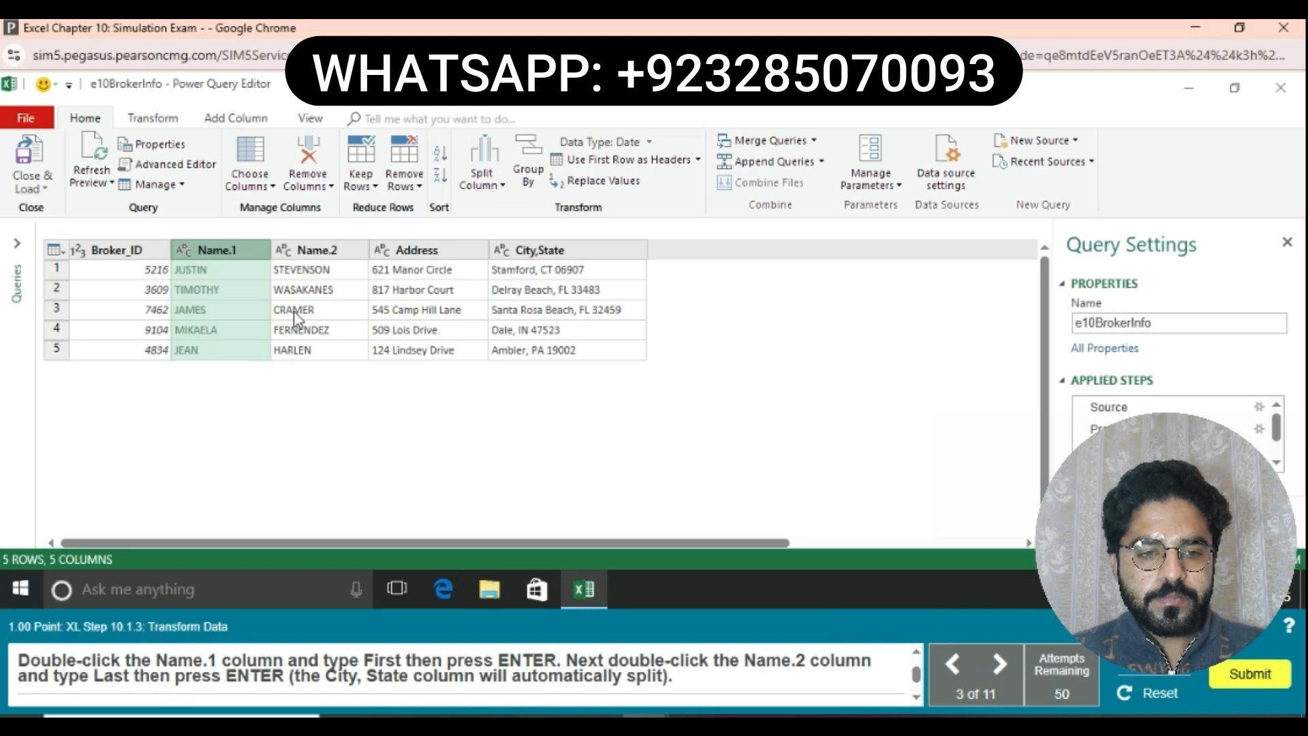
Rename the Name.1 column as First and the Name.2 column as Last
double_click(247, 258)
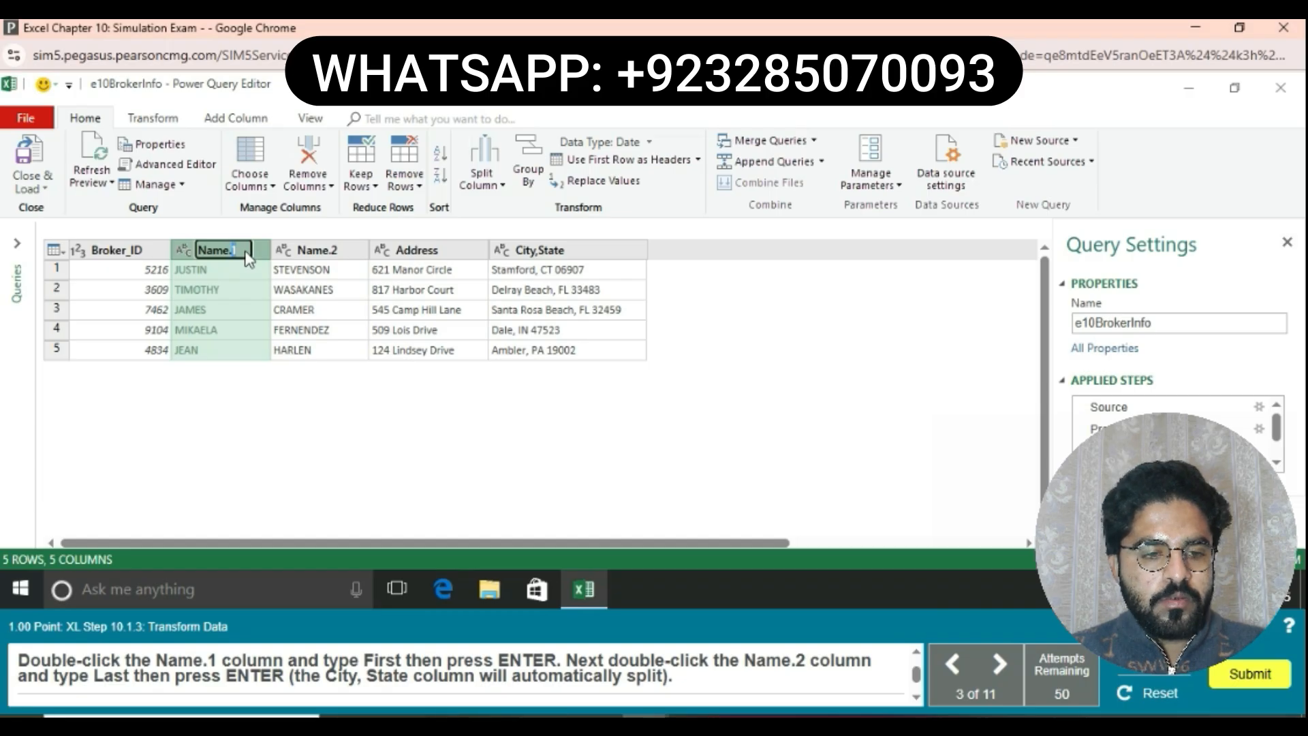
key("BackSpace")
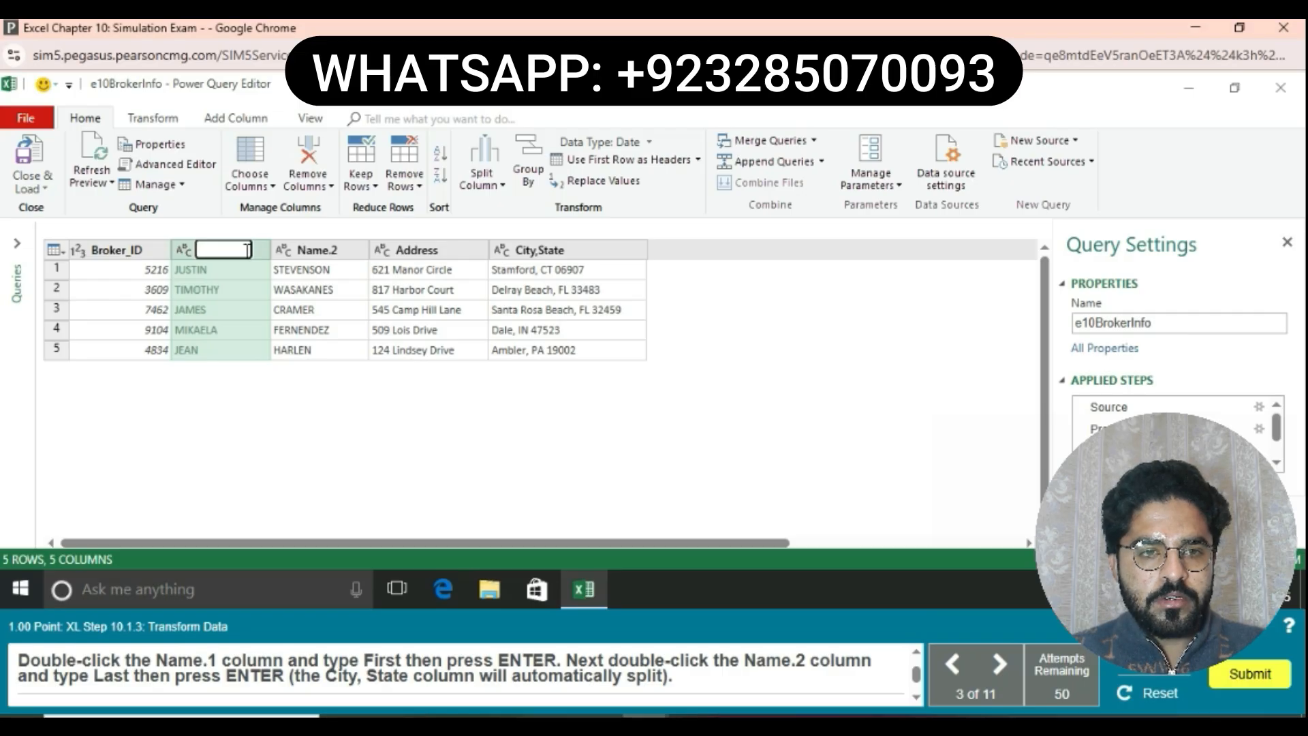
type("First")
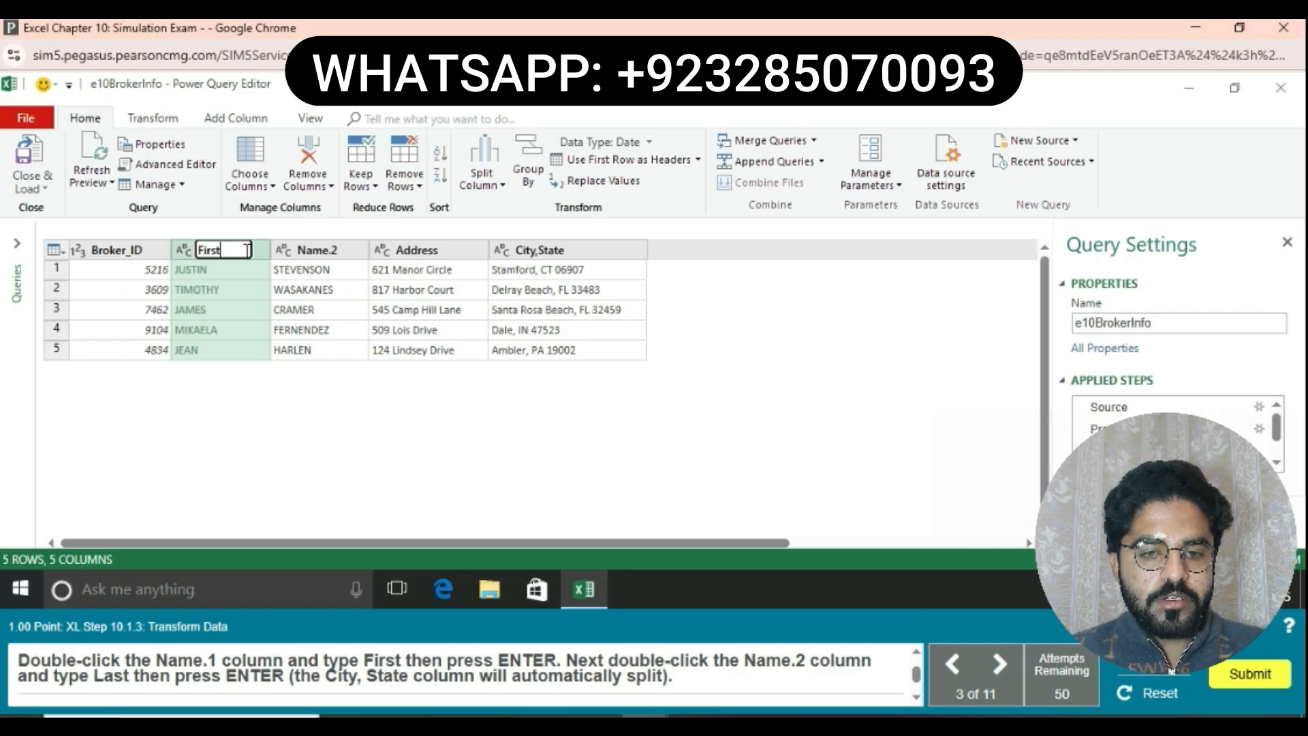
key("Return")
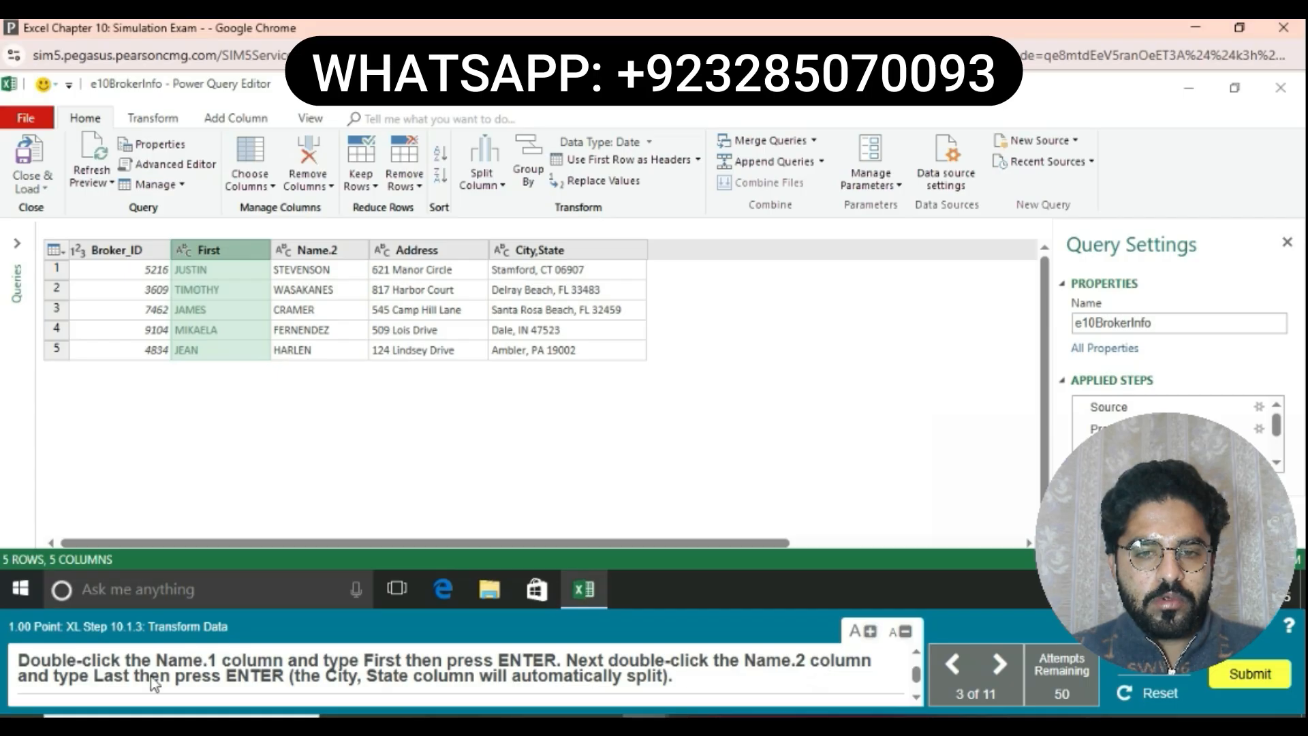
double_click(334, 250)
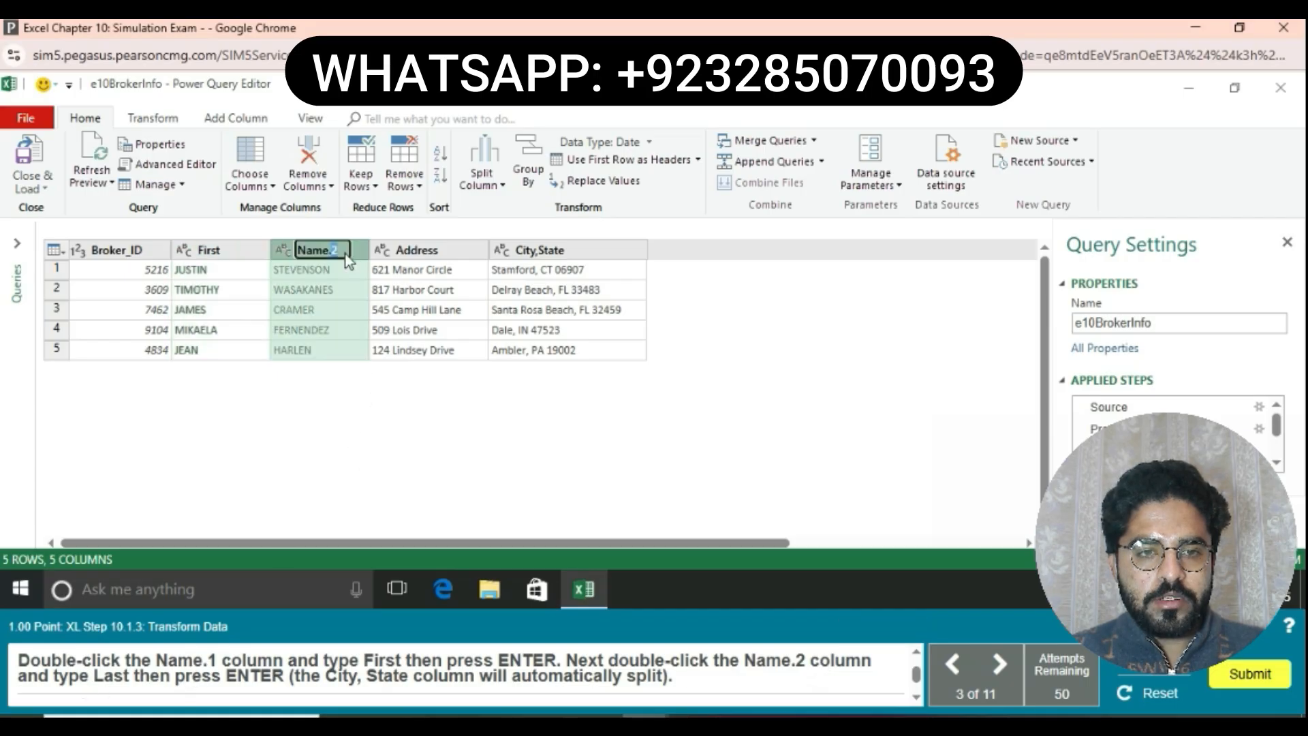
key("BackSpace")
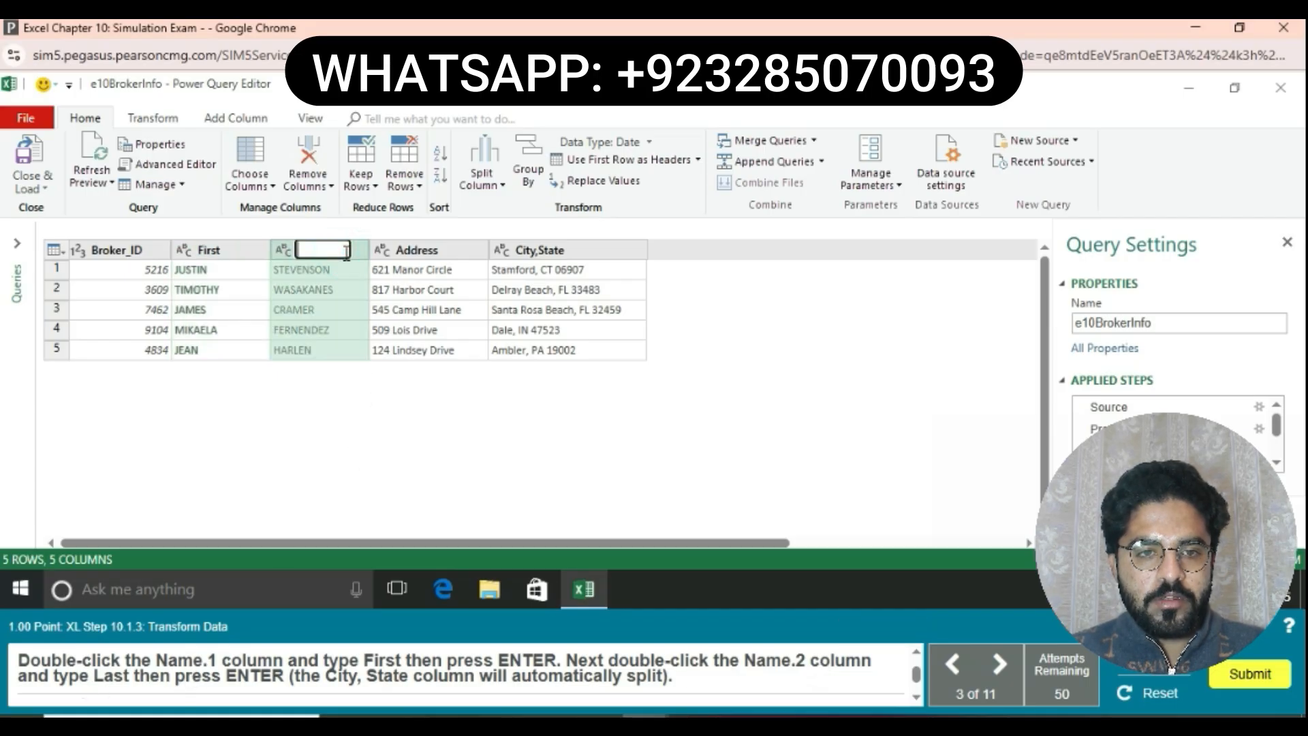
type("Last")
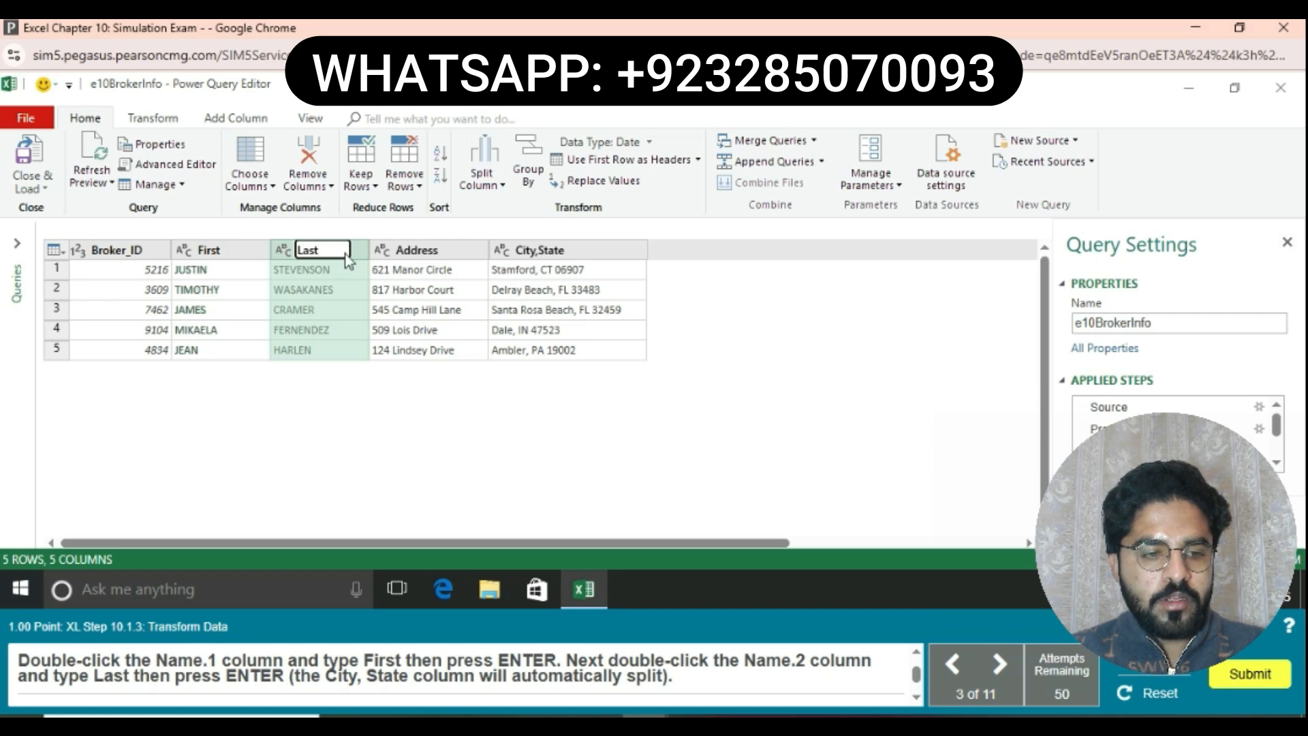
key("Return")
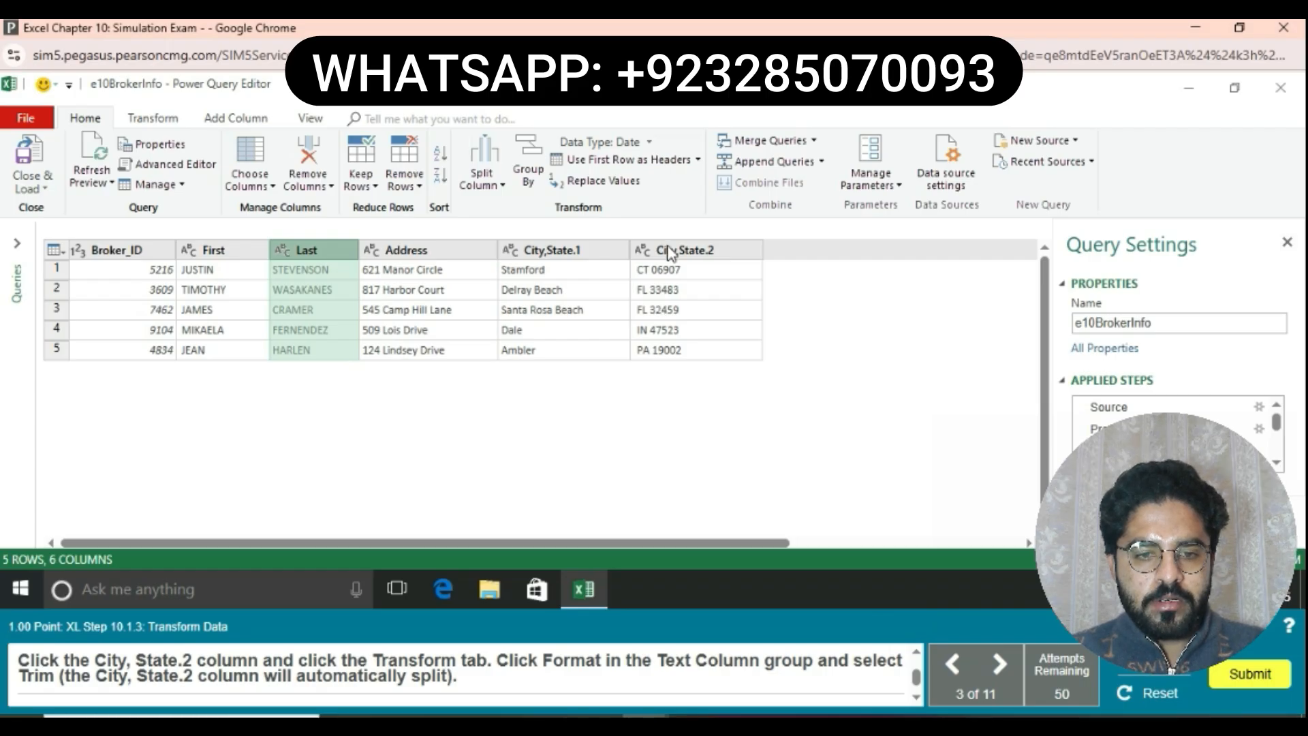
Apply the Trim text format to the City,State.2 column
left_click(669, 251)
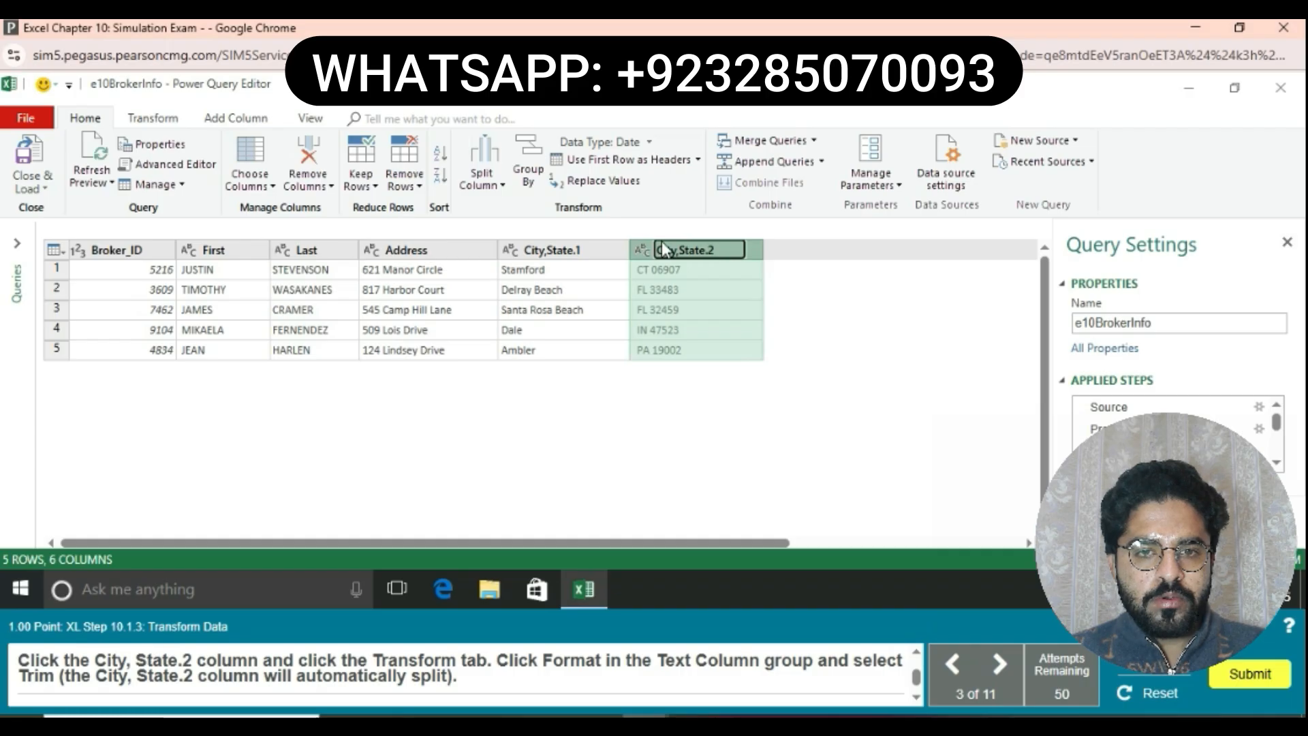
left_click(180, 121)
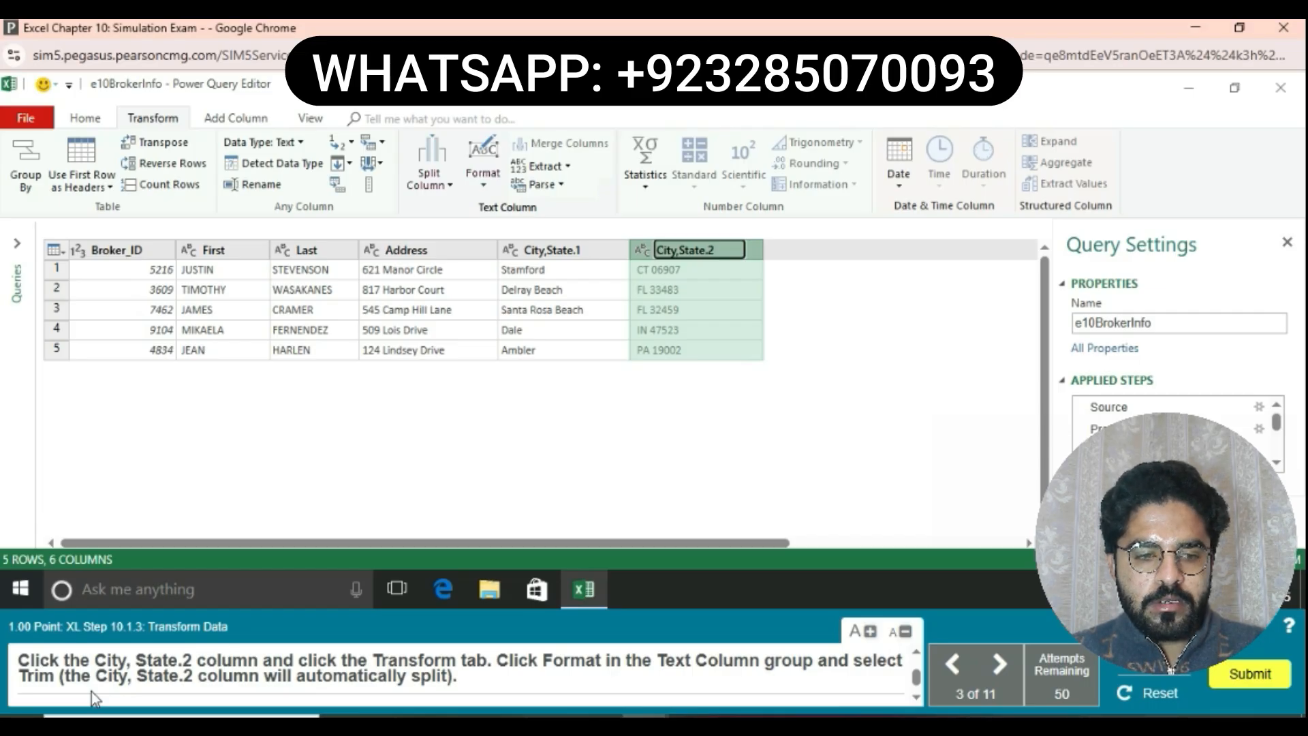
left_click(493, 186)
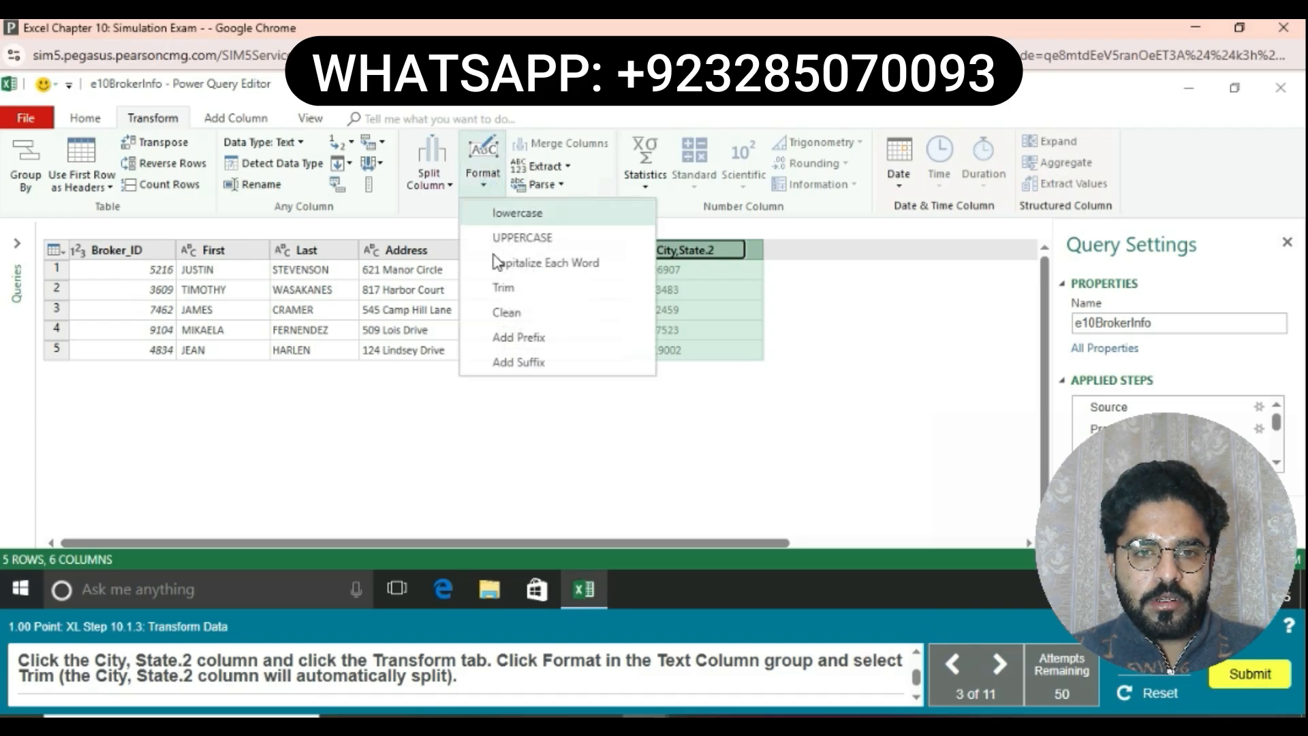
left_click(502, 287)
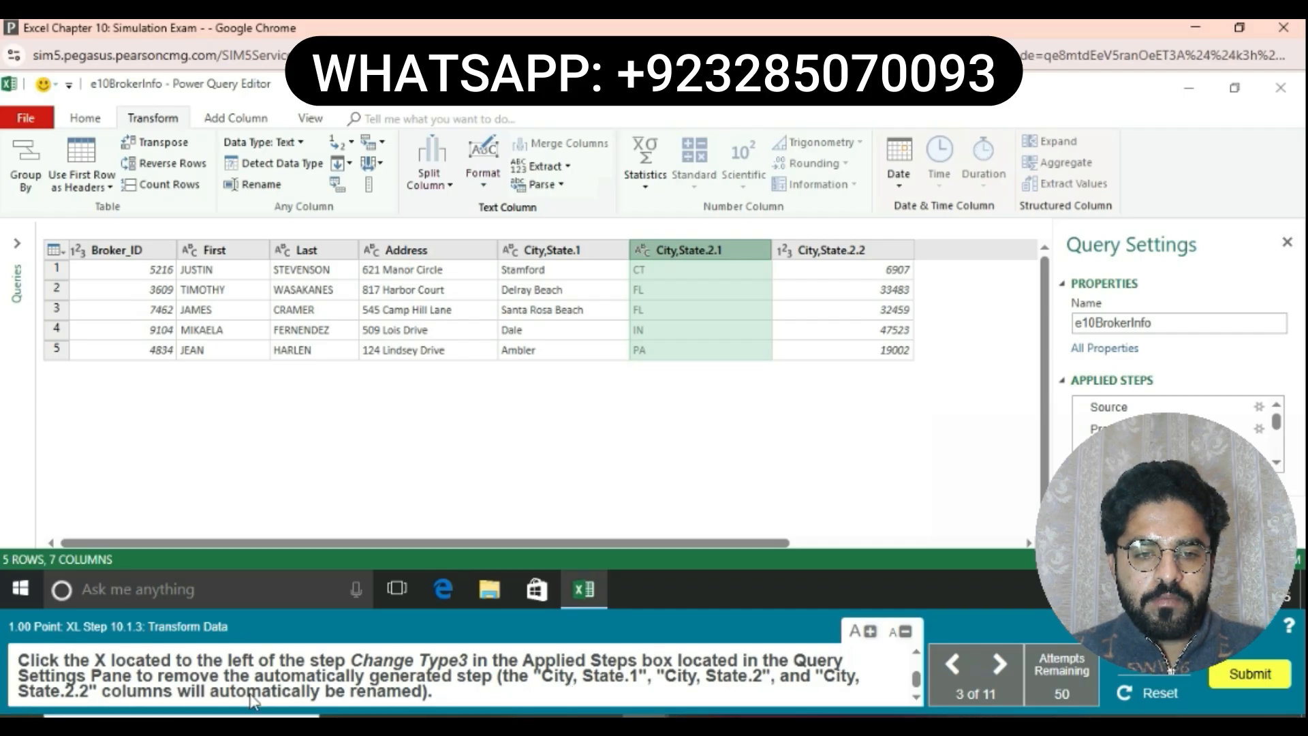
Delete the automatically generated Changed Type3 step from the query's applied steps
scroll(1172, 422, "down", 3)
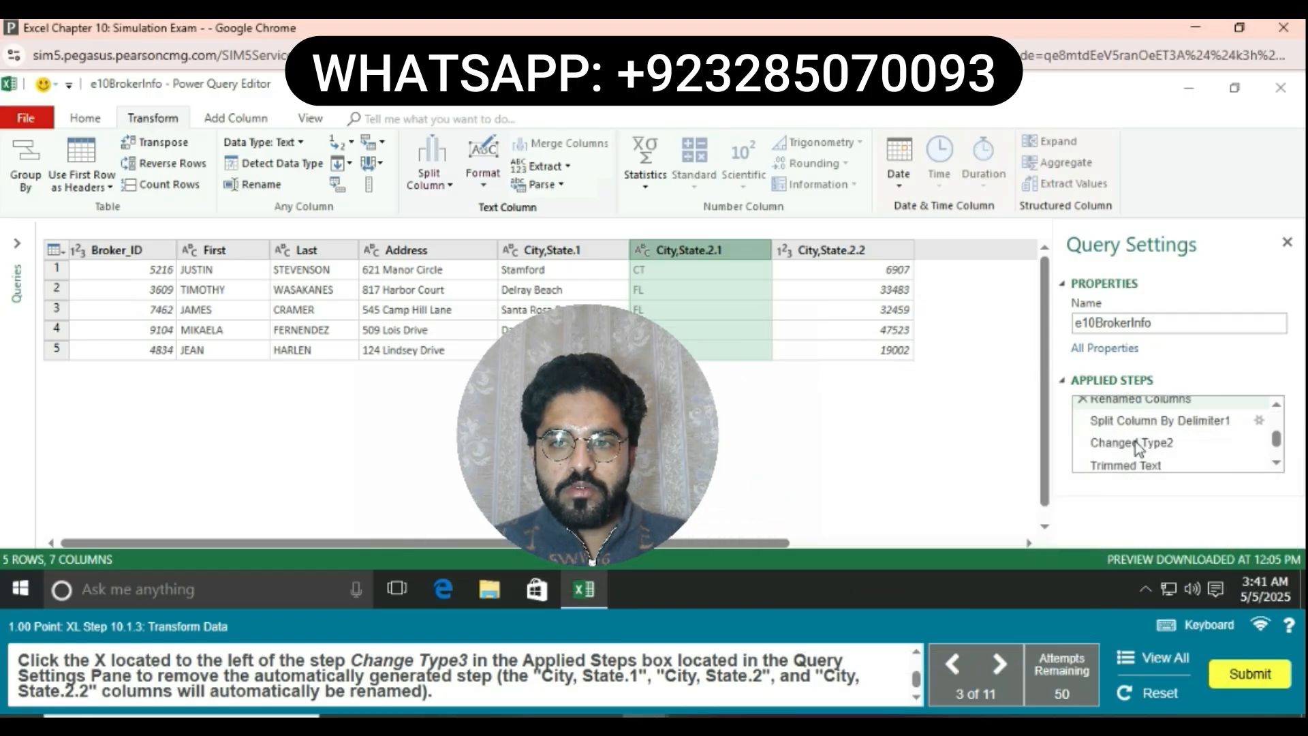
scroll(1135, 443, "down", 2)
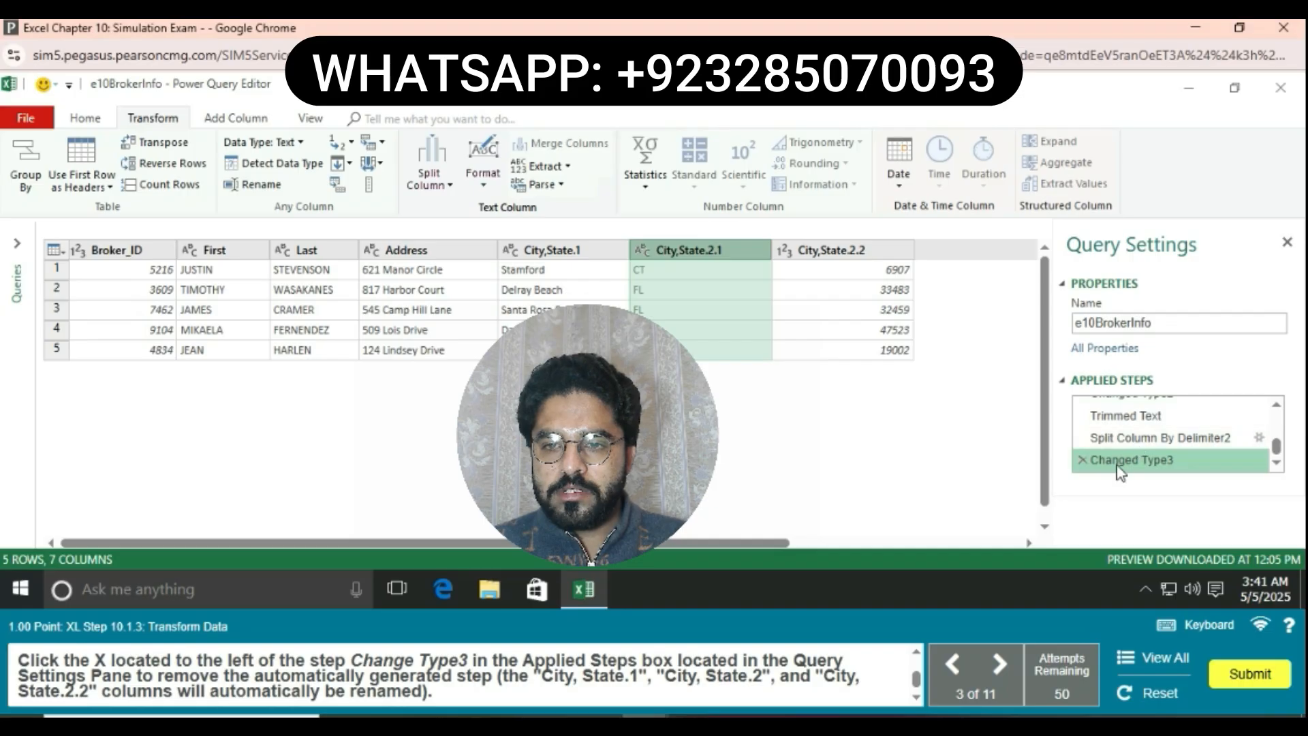
left_click(1082, 460)
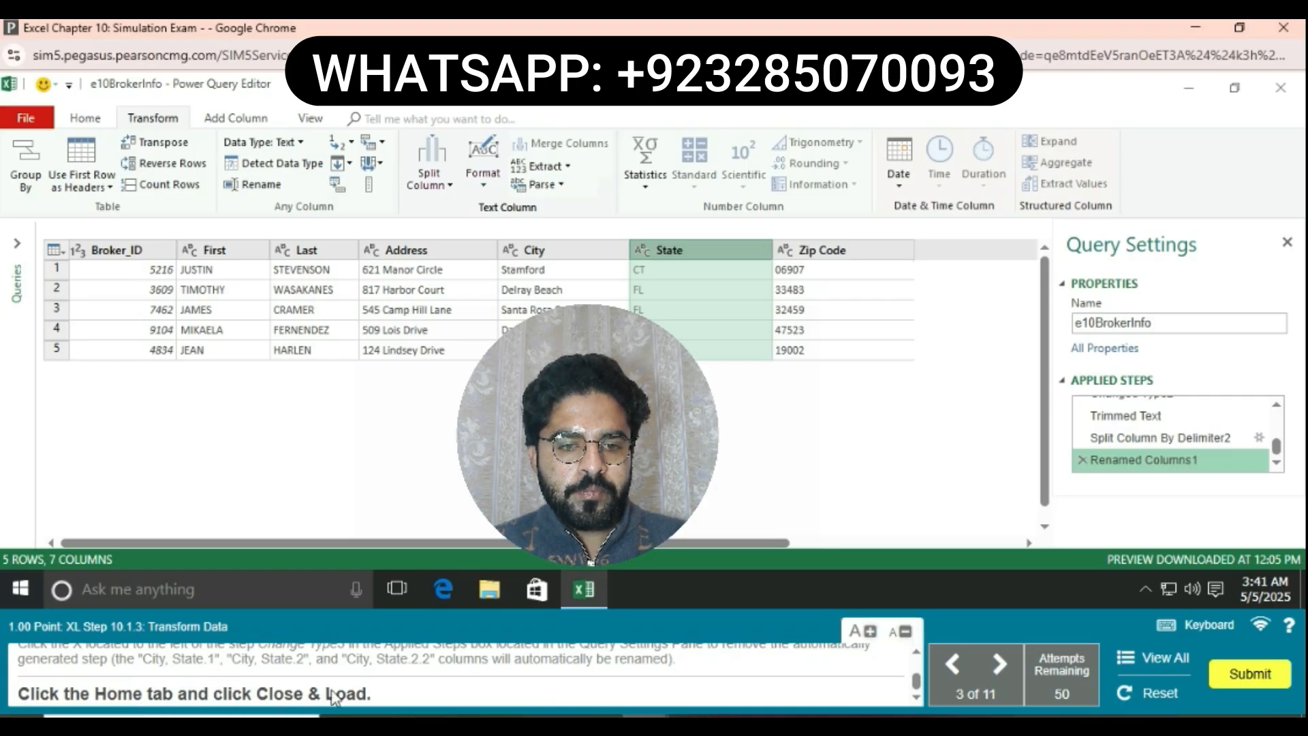
Close the query editor and load the transformed broker data back into the Brokers worksheet
left_click(81, 122)
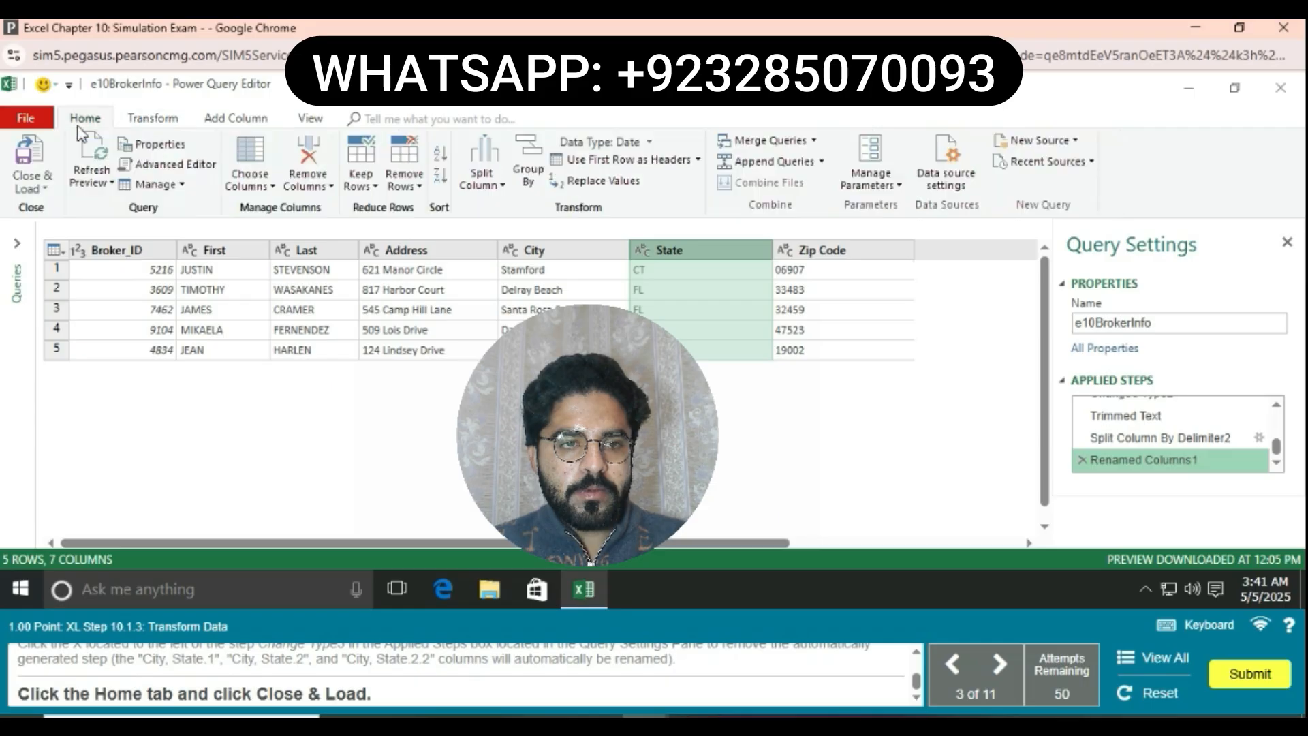
left_click(37, 190)
left_click(48, 212)
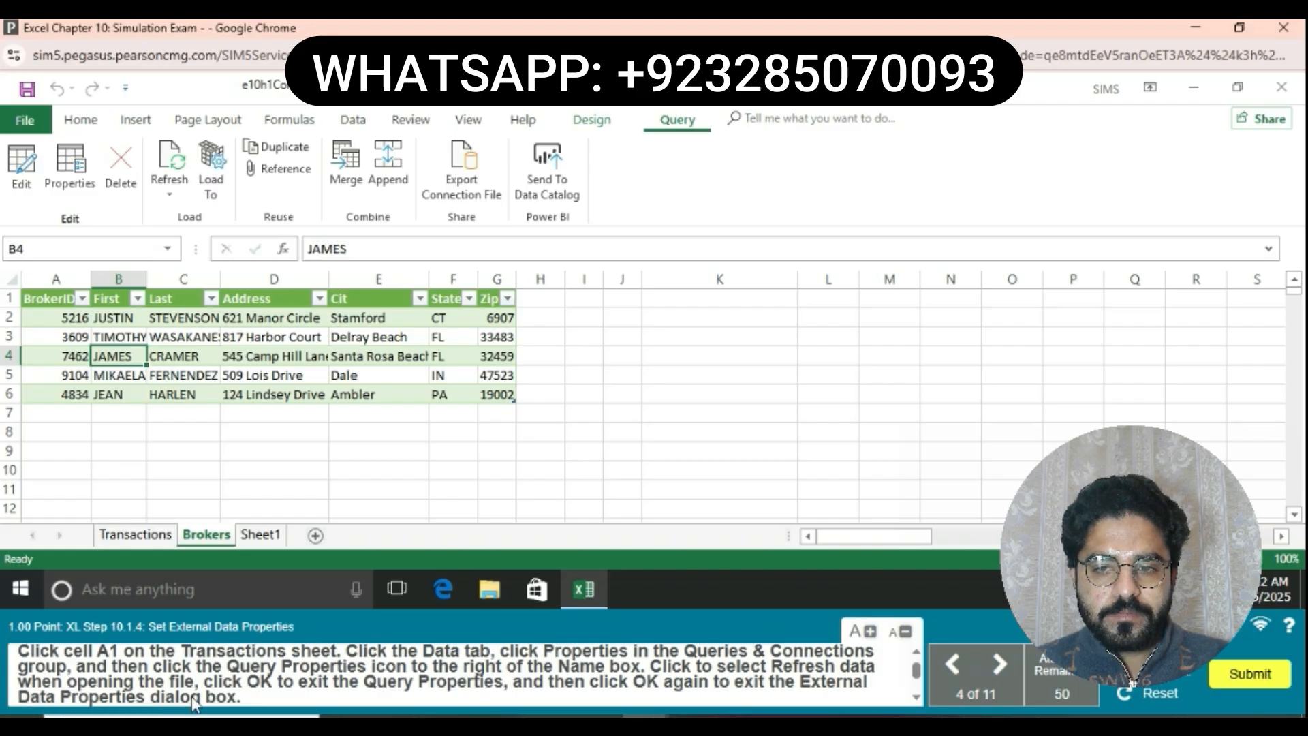
From cell A1 of the Transactions sheet, set its query to refresh data when opening the file, and refresh all connections
left_click(163, 542)
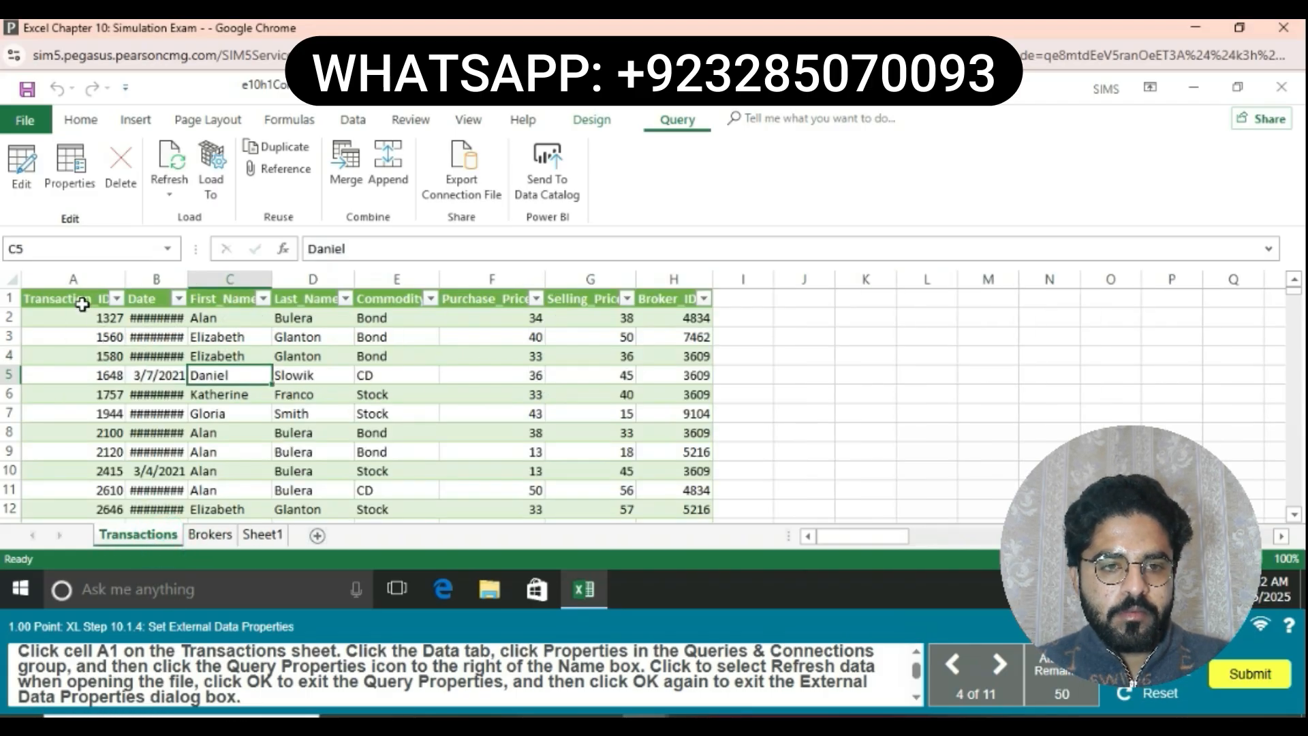
left_click(82, 304)
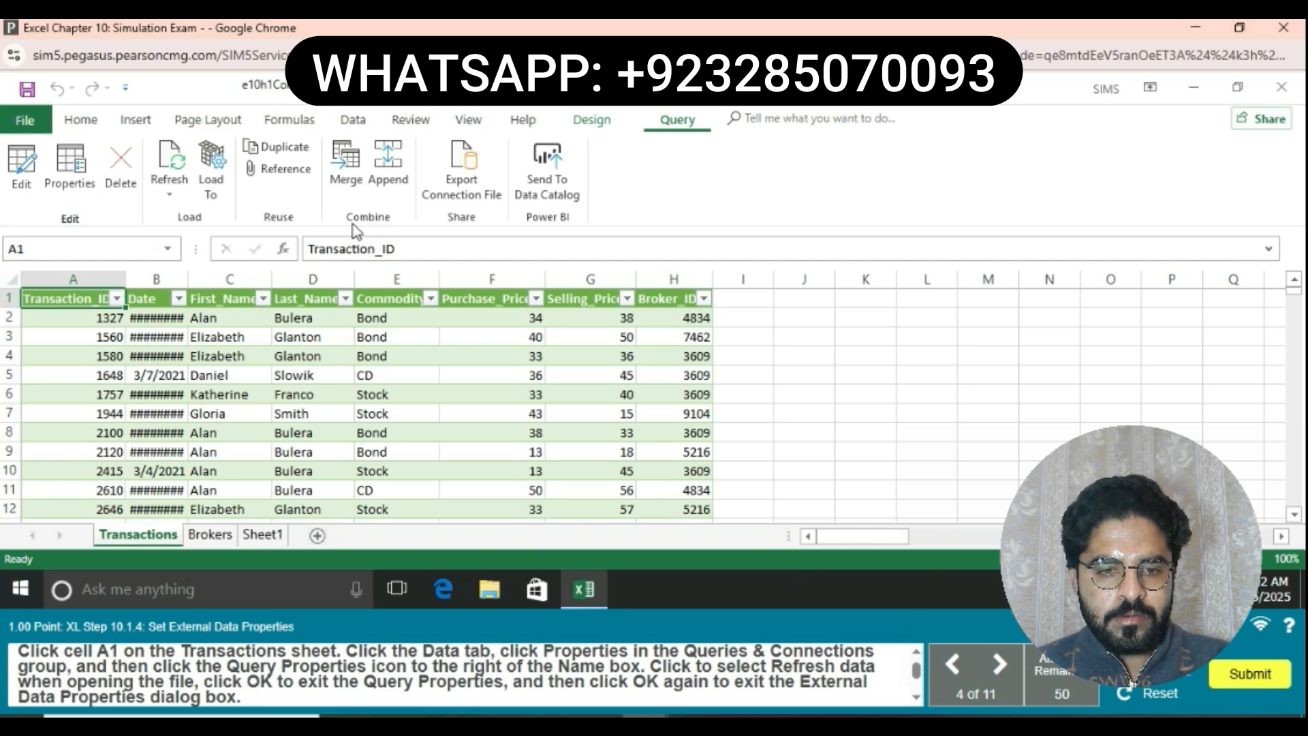
left_click(352, 120)
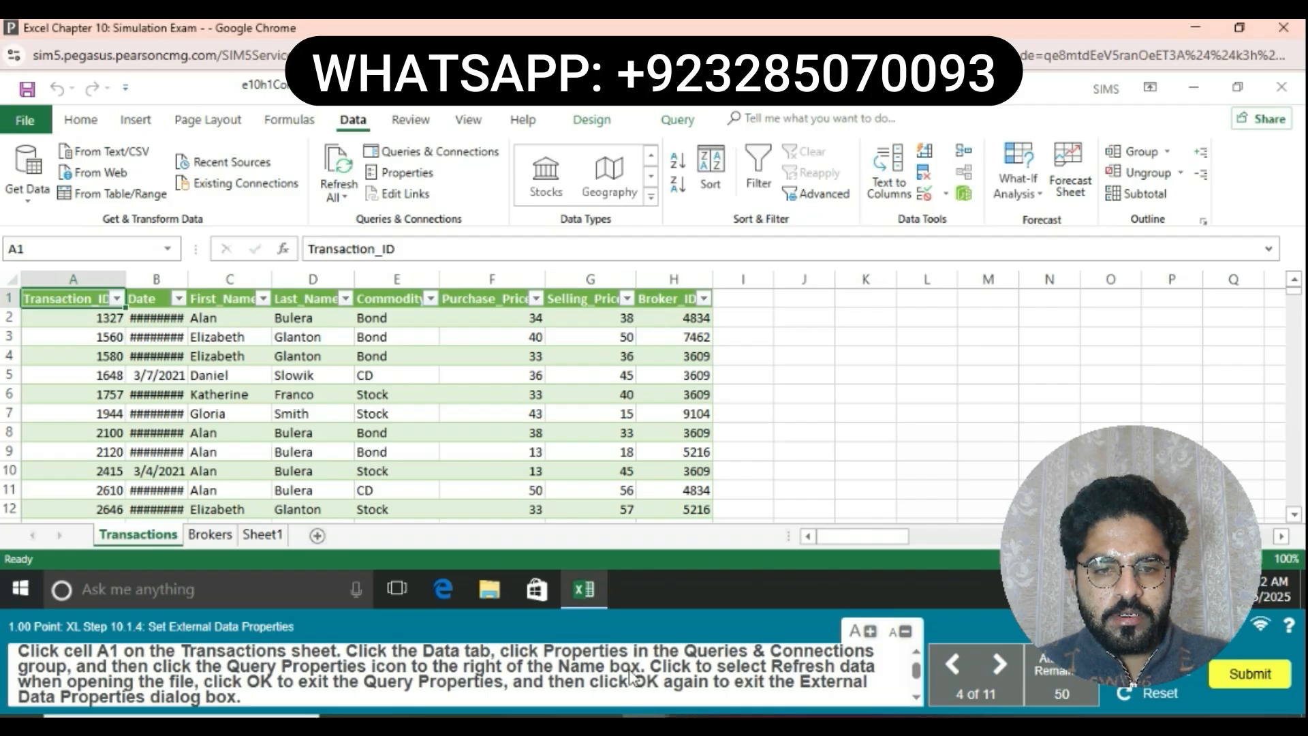
left_click(419, 172)
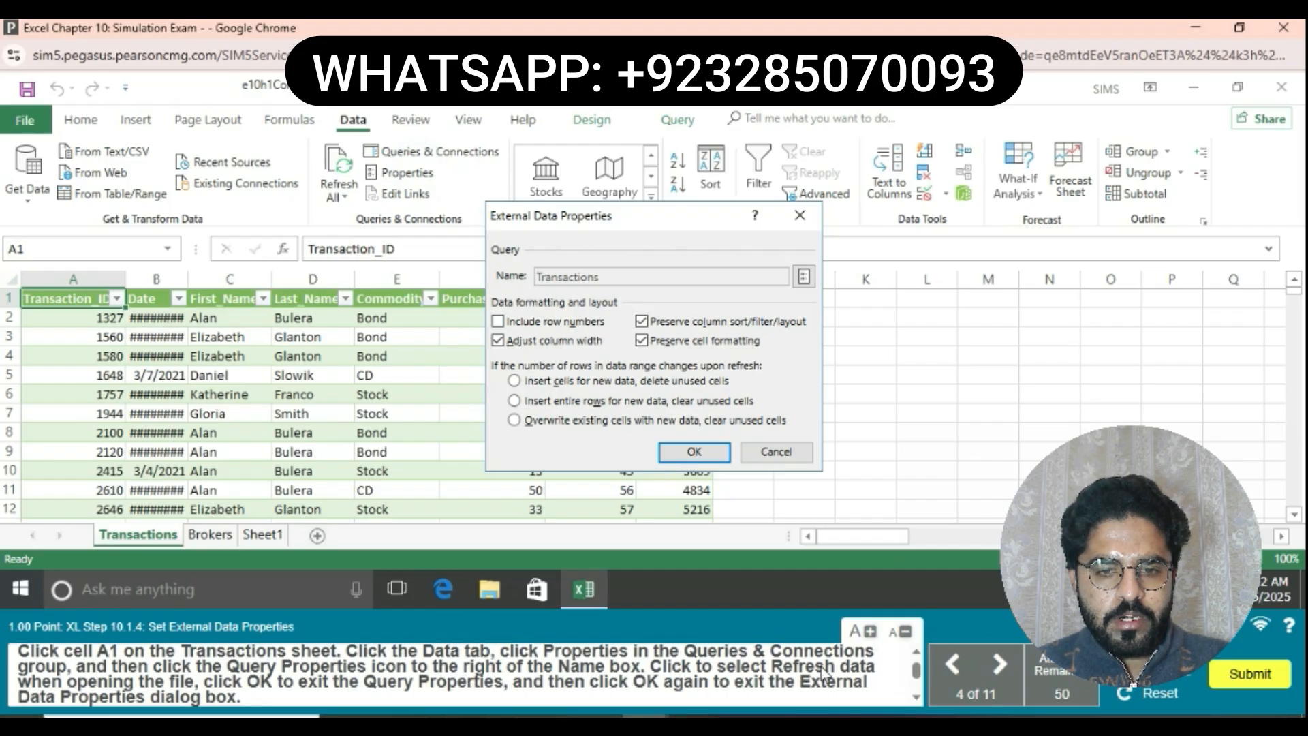
left_click(805, 278)
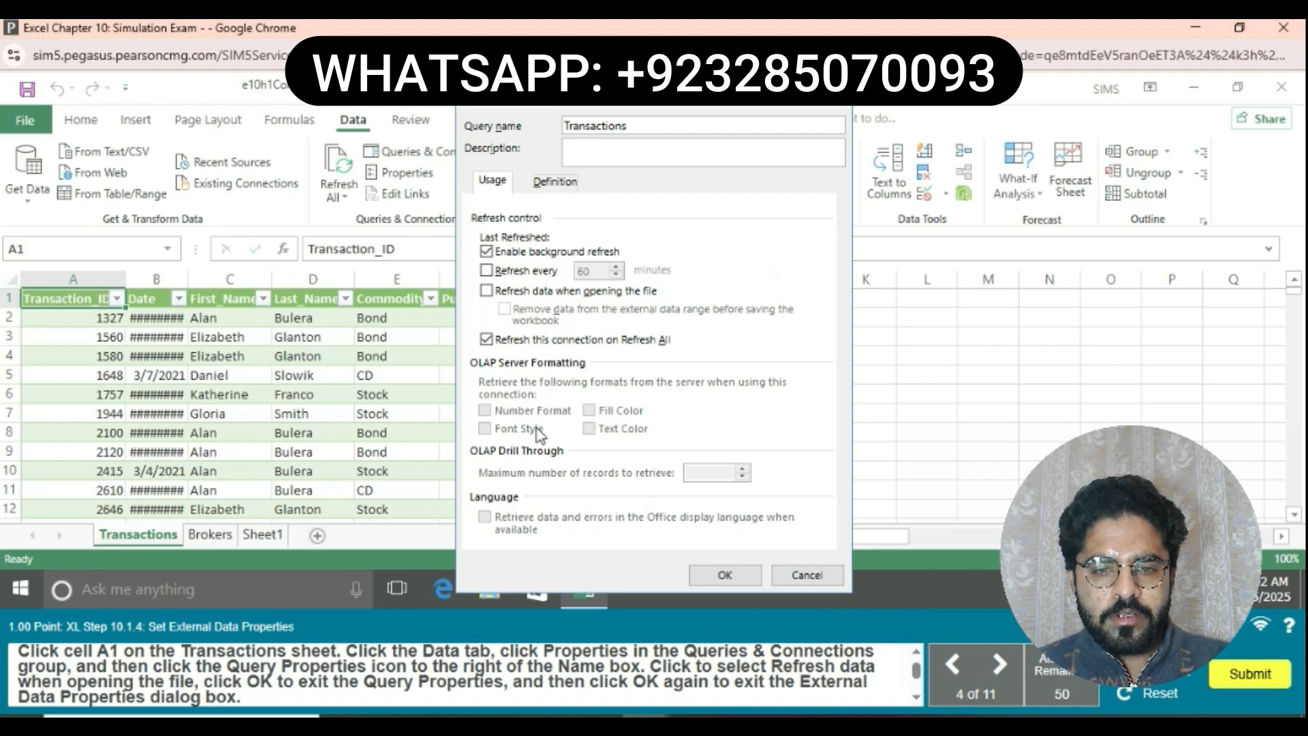
left_click(488, 291)
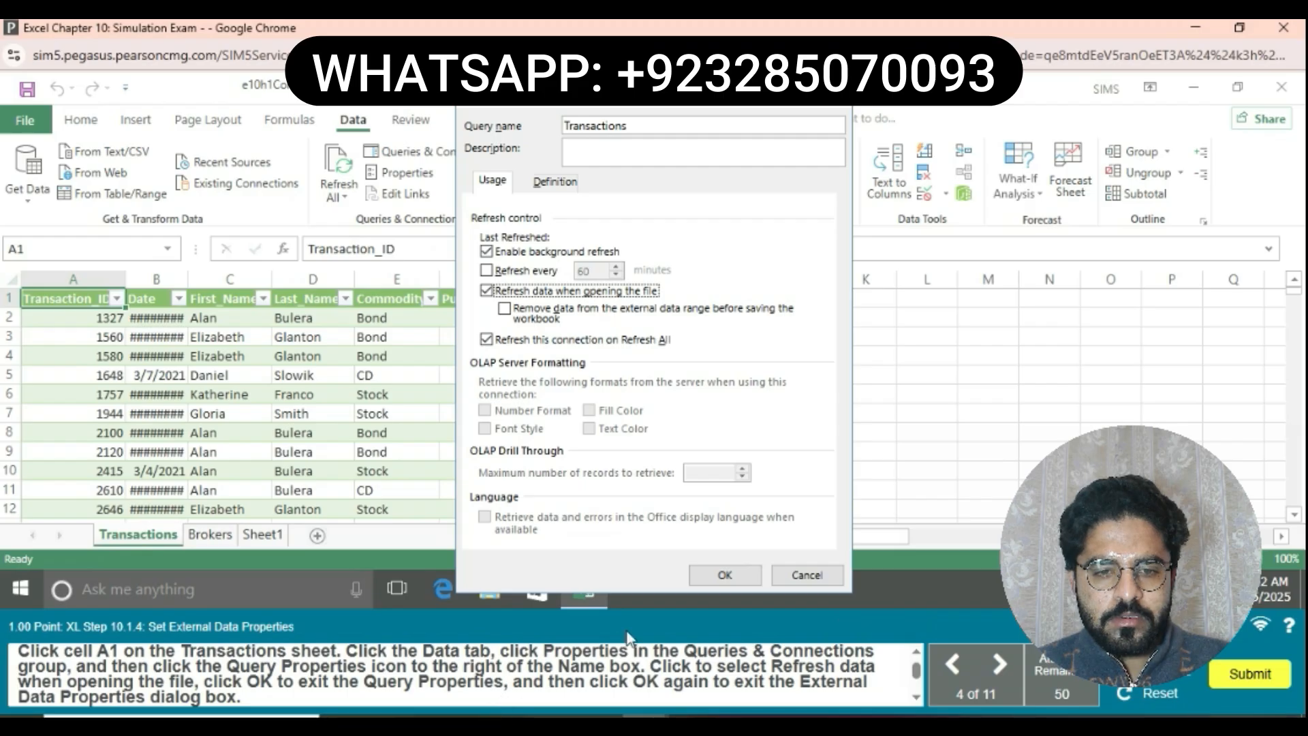
left_click(712, 574)
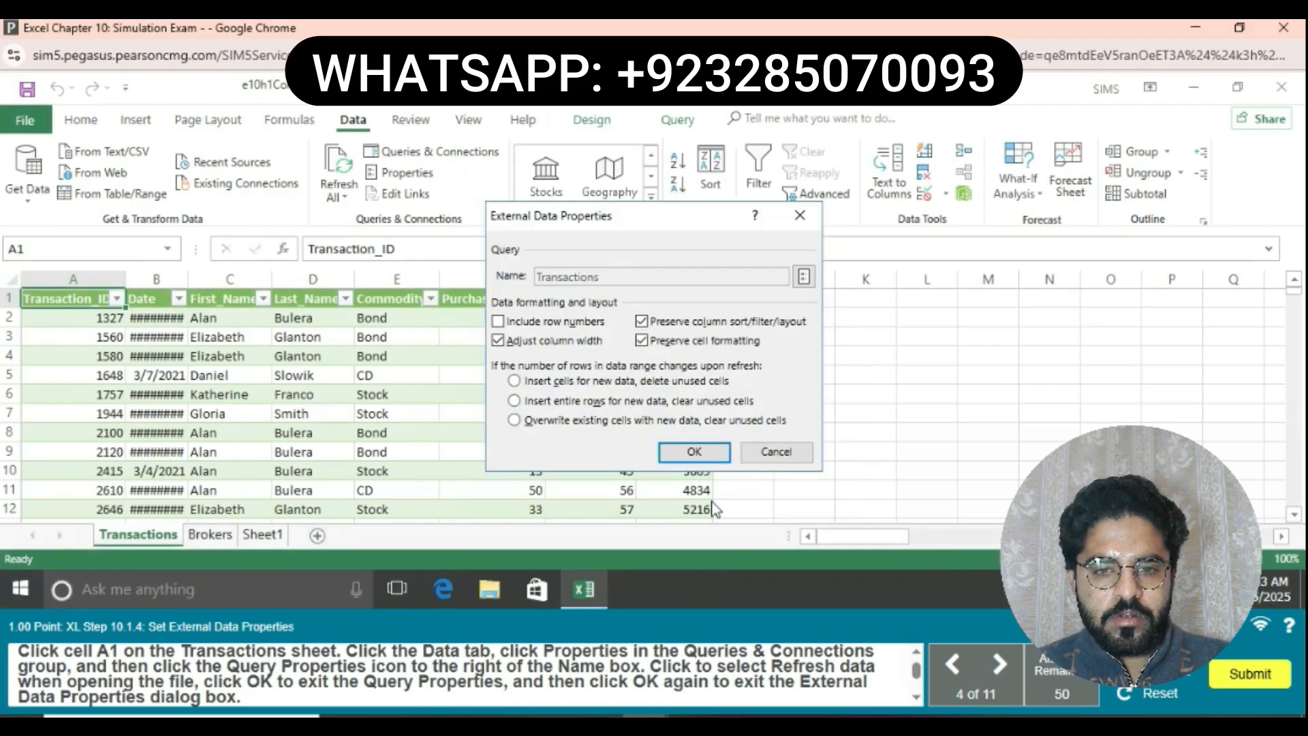
left_click(695, 452)
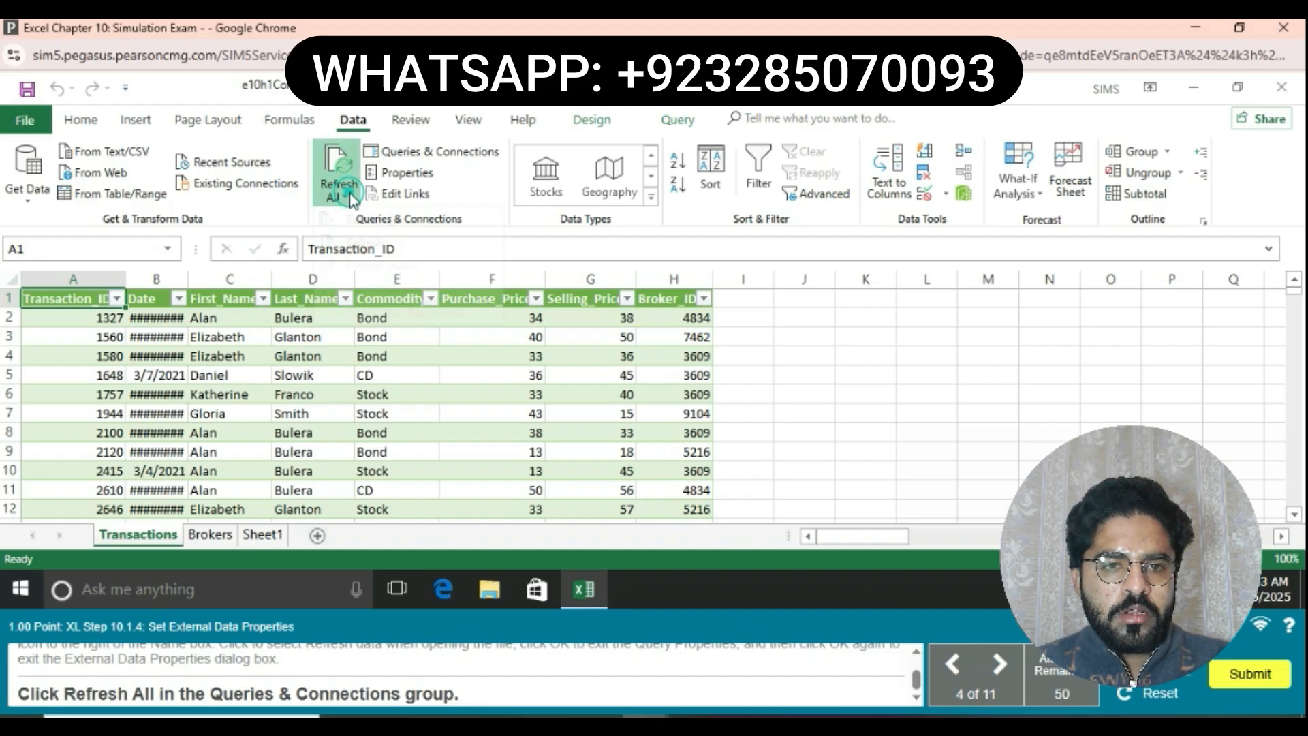
left_click(359, 216)
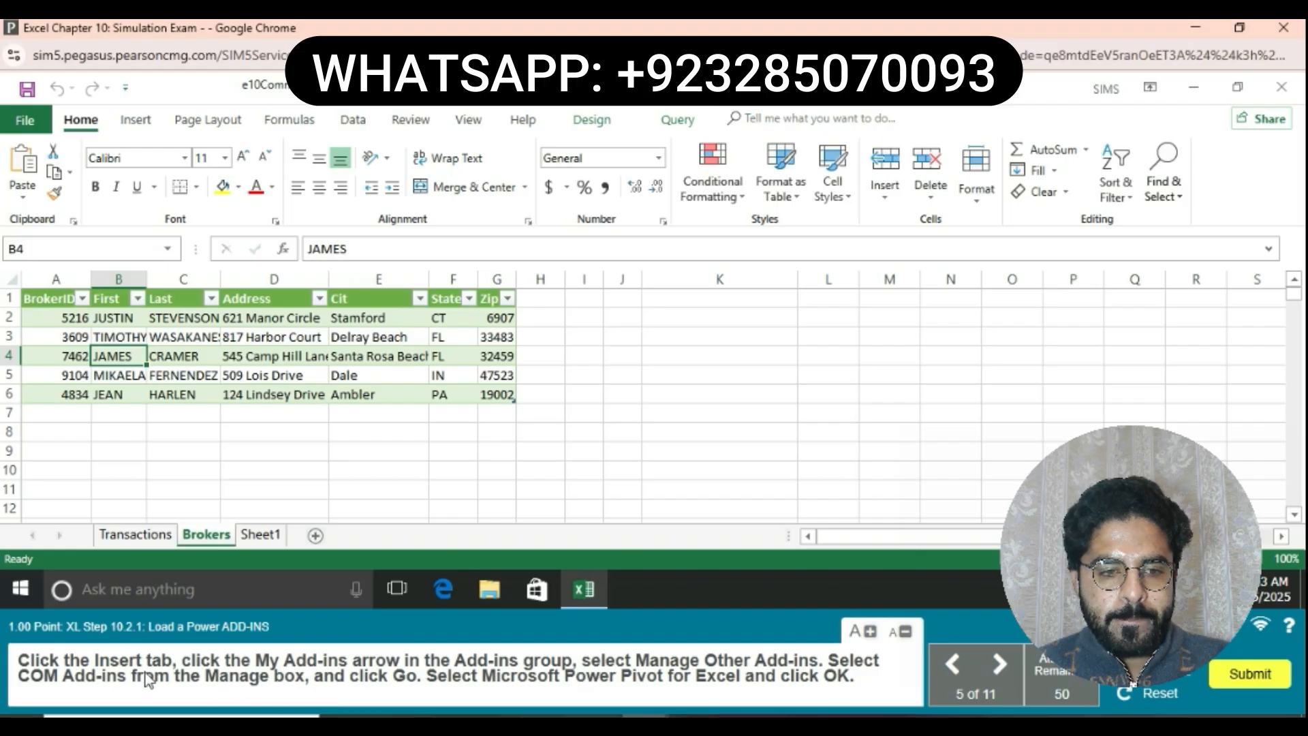
Load the Microsoft Power Pivot for Excel add-in from the list of available COM add-ins
left_click(144, 129)
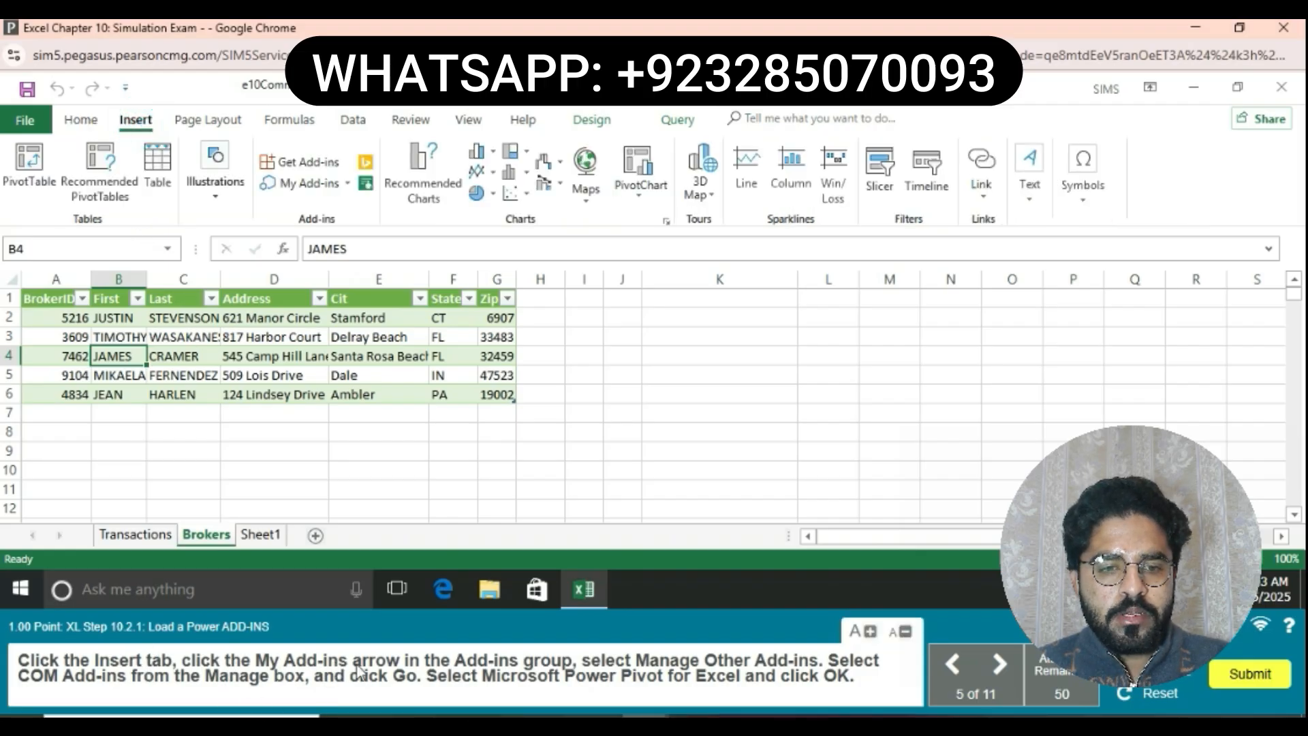
left_click(348, 184)
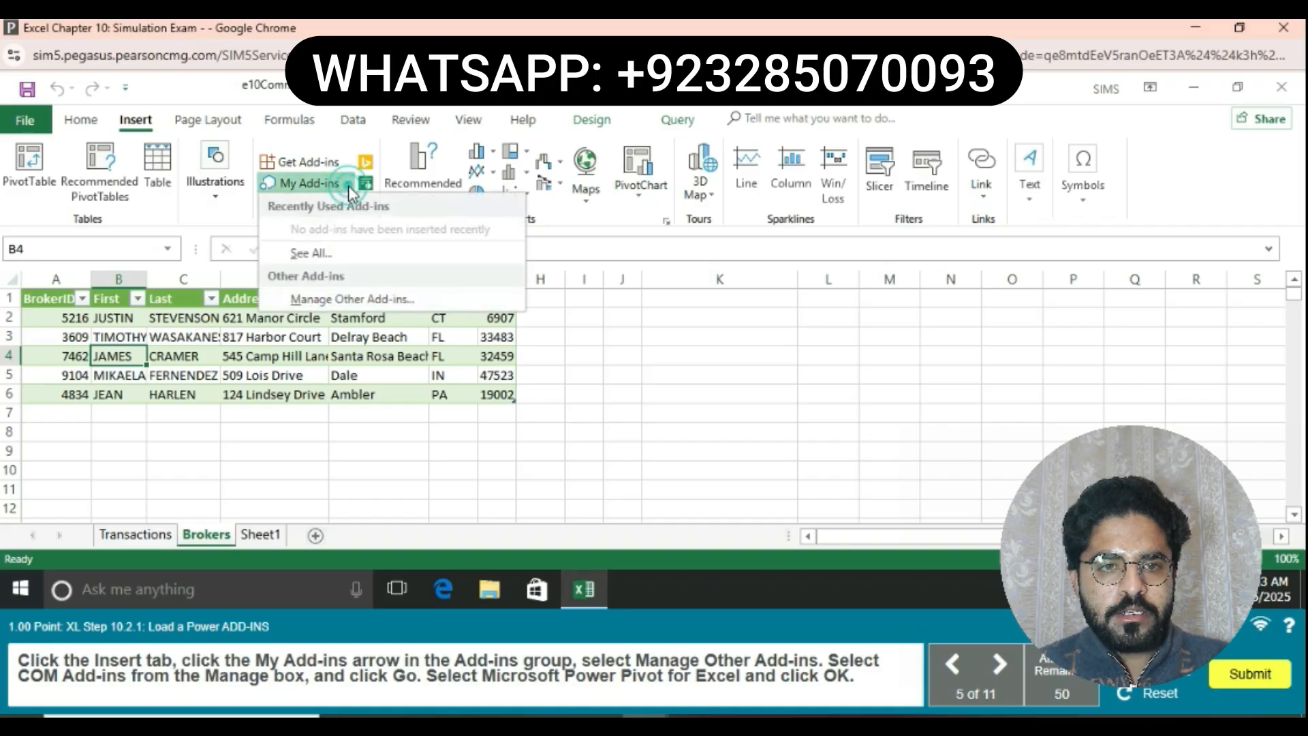
left_click(350, 299)
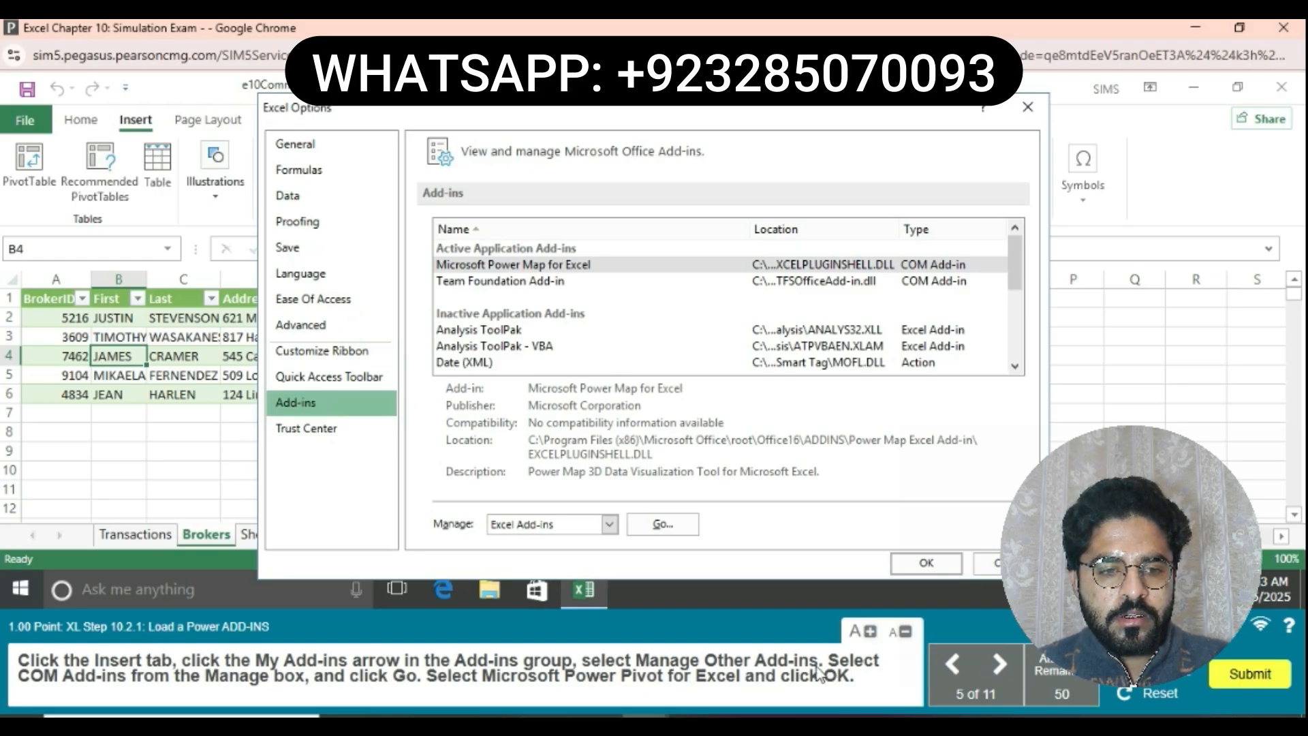
left_click(610, 525)
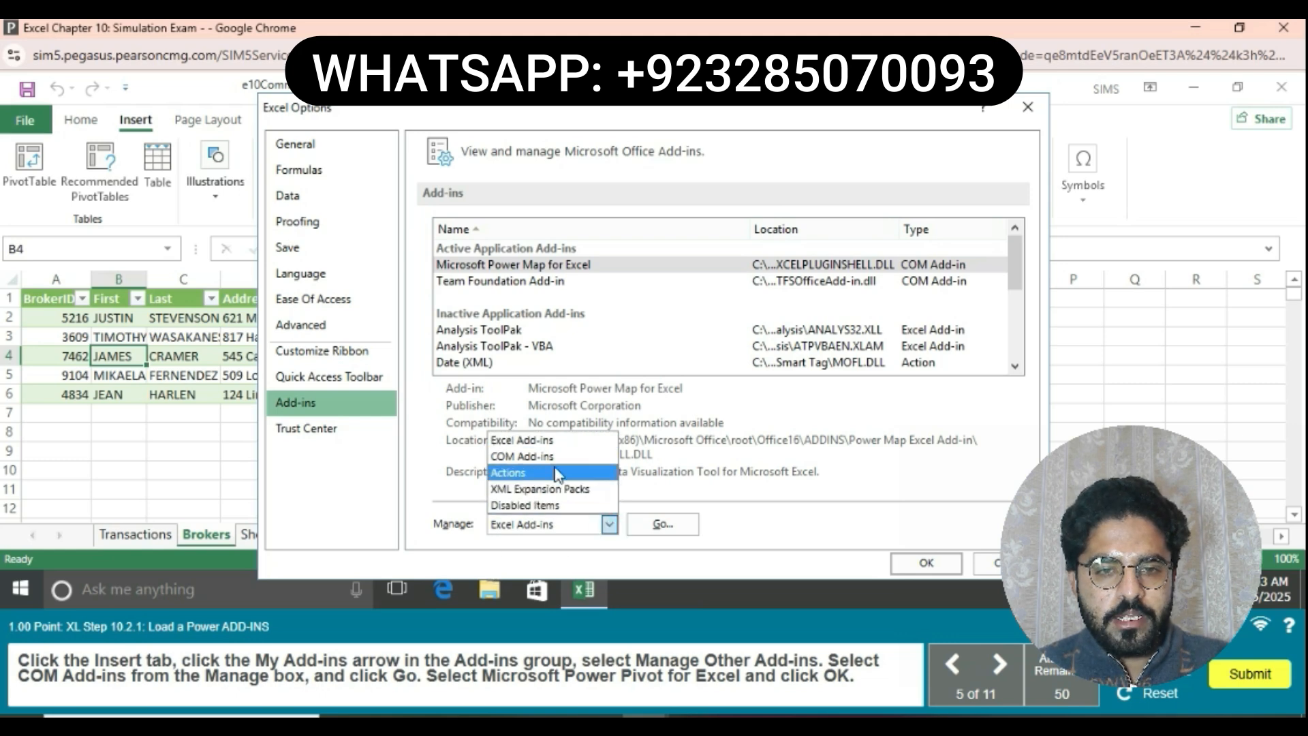
left_click(538, 456)
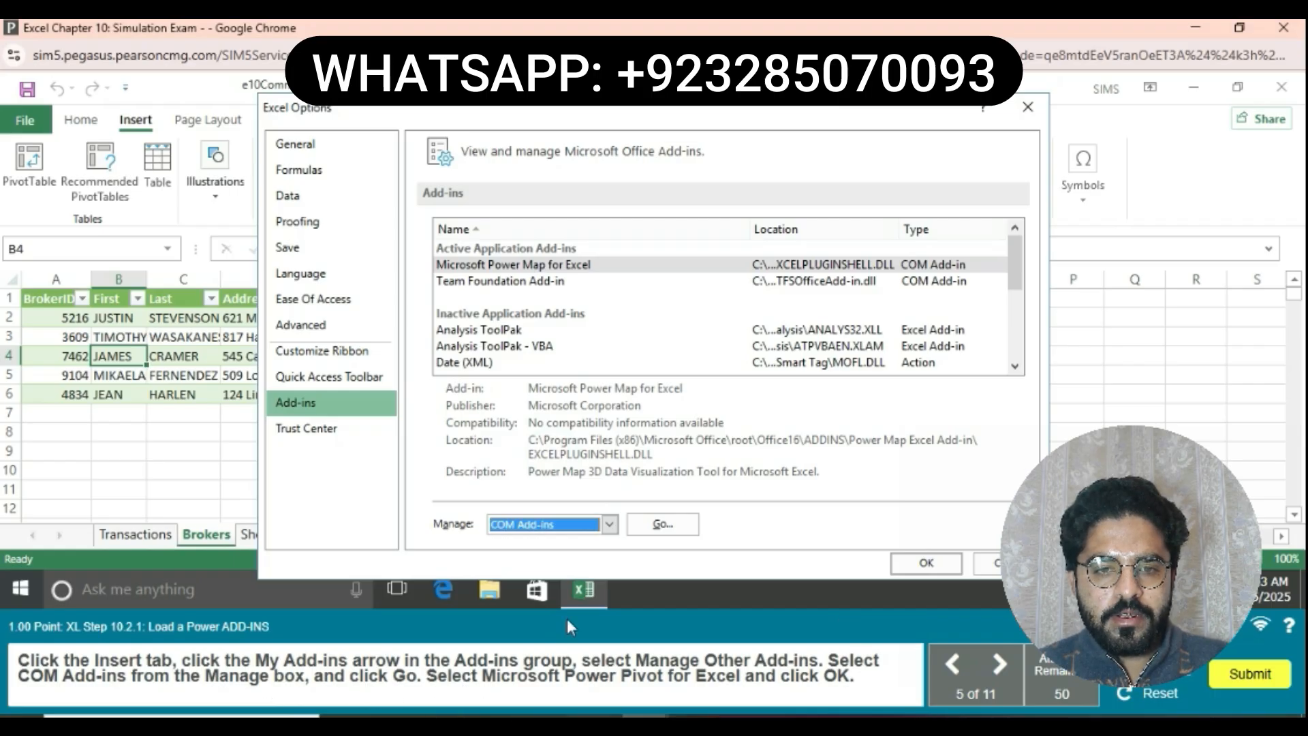
left_click(653, 525)
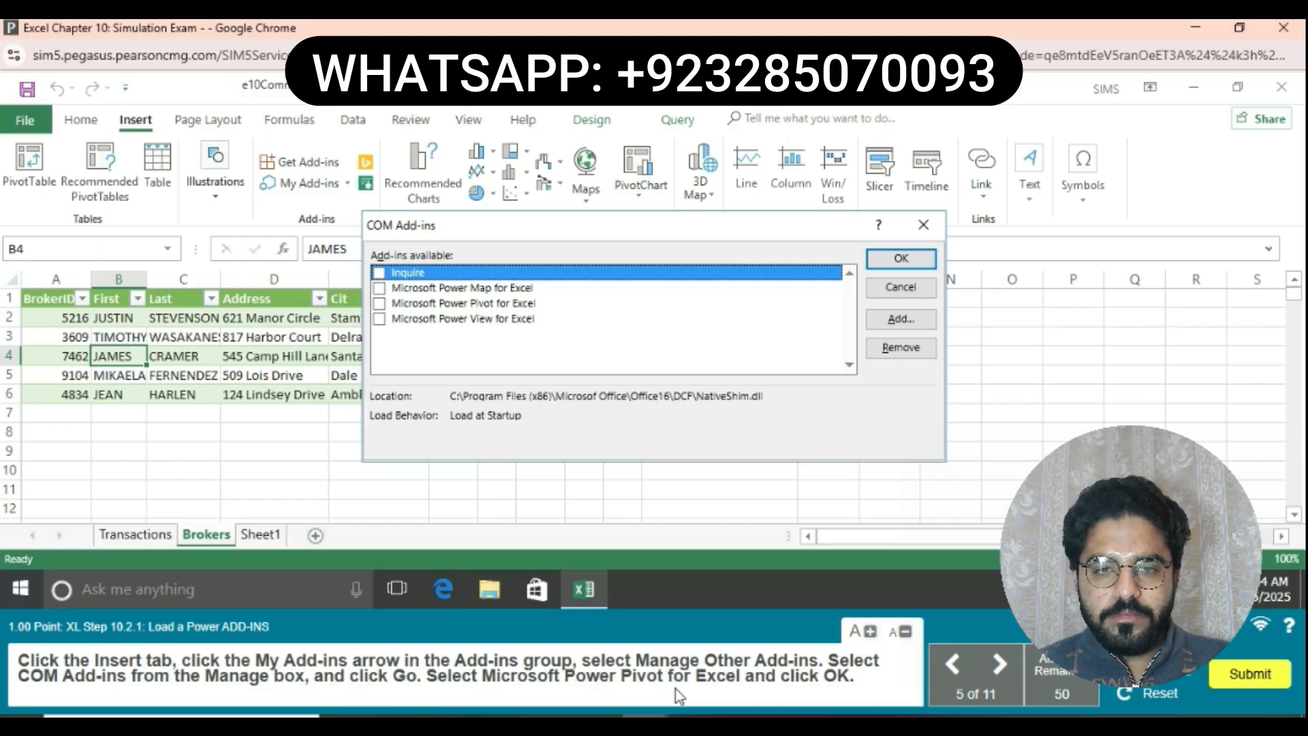
left_click(380, 304)
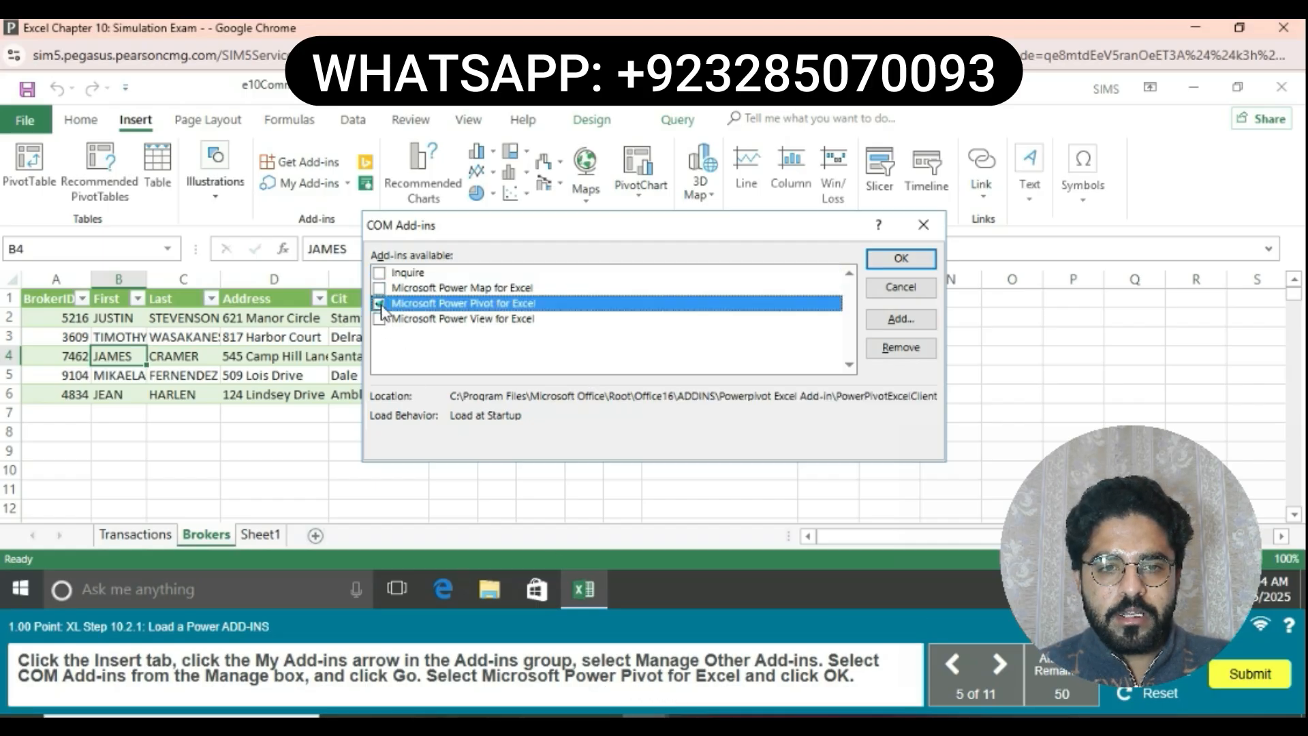
left_click(900, 259)
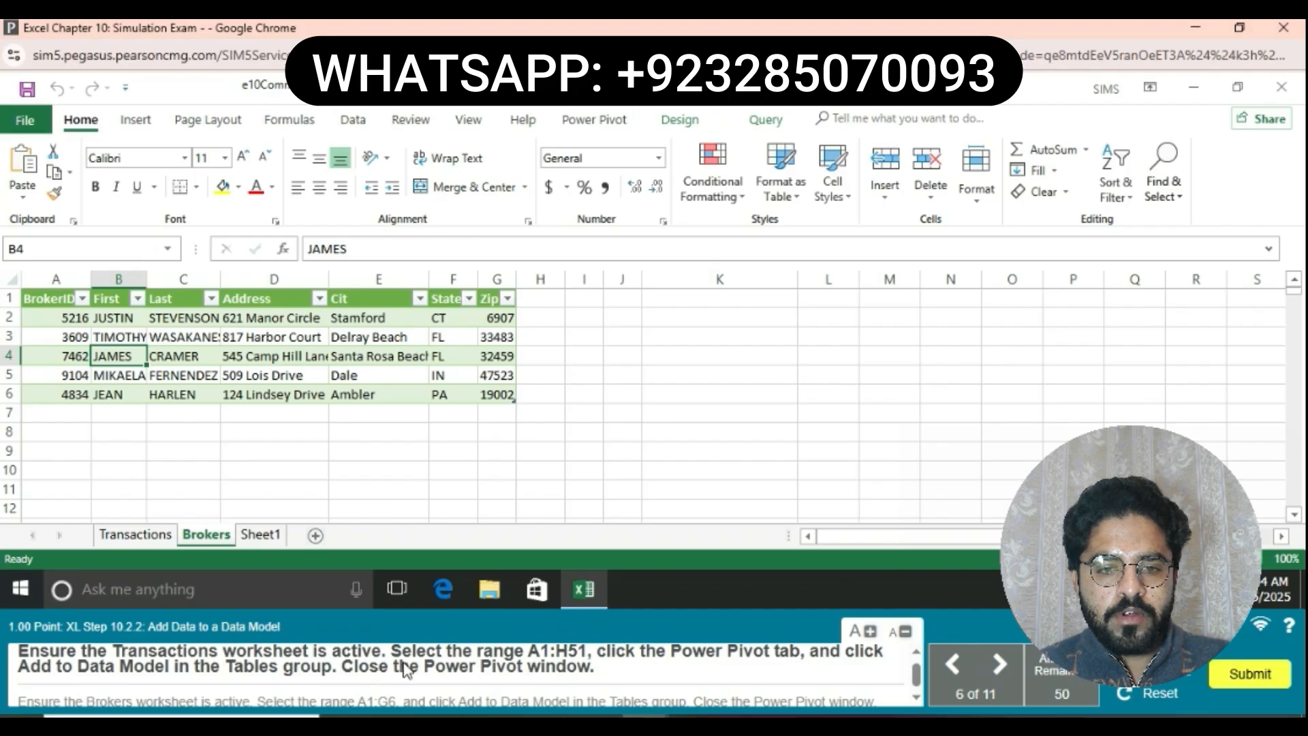
Try to add only the header row A1:H1 of the Transactions worksheet to the data model
left_click(154, 537)
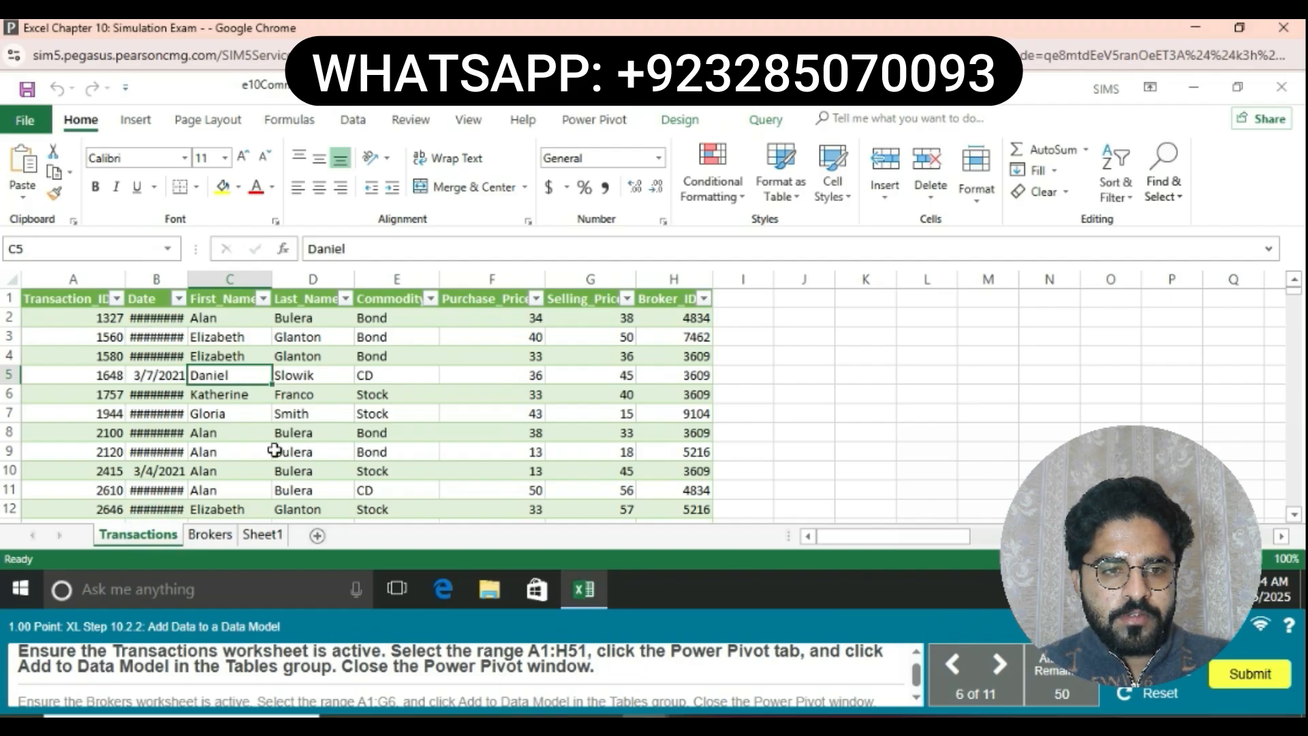
left_click(88, 298)
left_click_drag(87, 298, 688, 305)
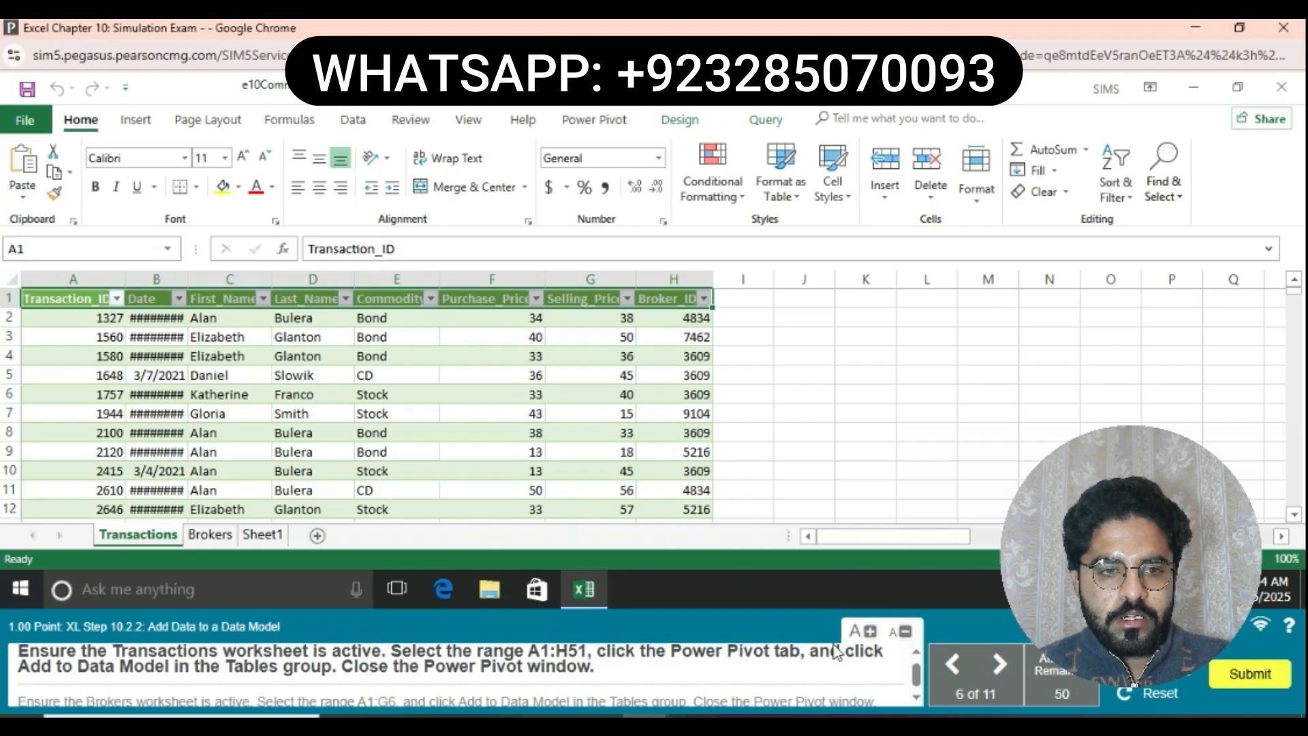
left_click(594, 122)
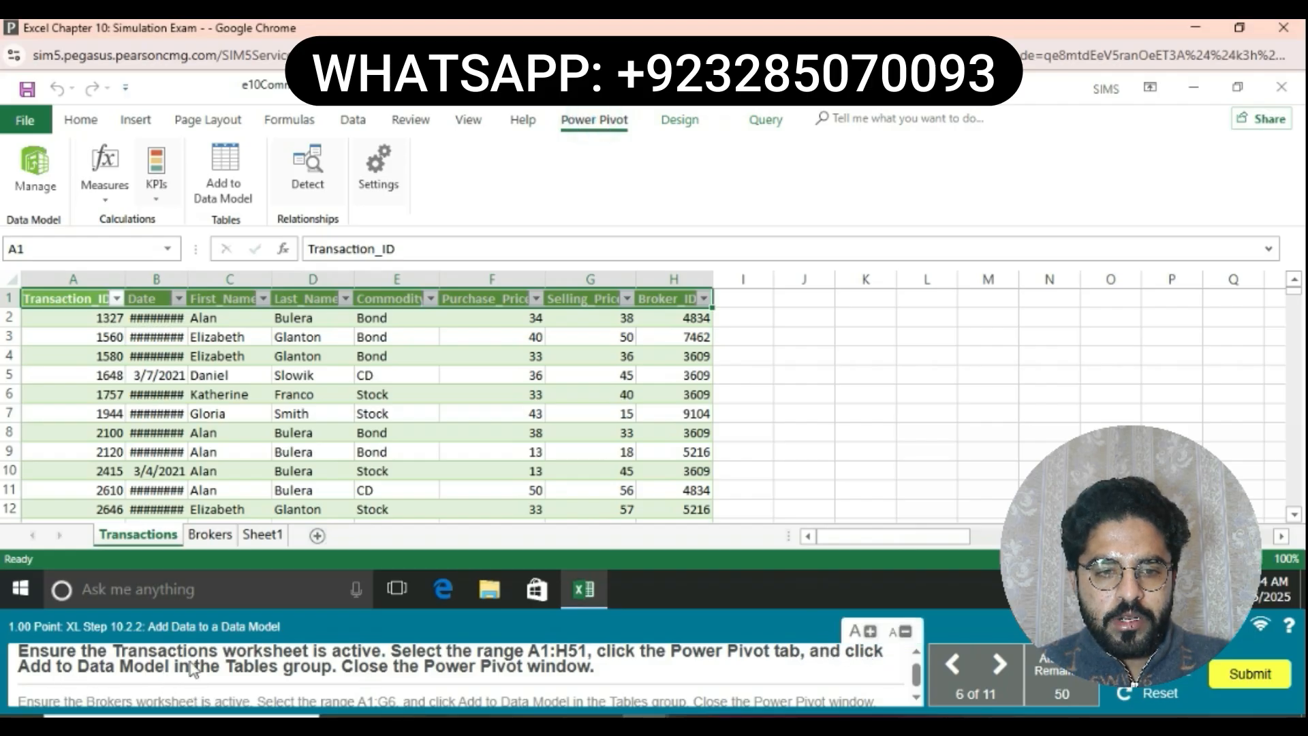
left_click(227, 155)
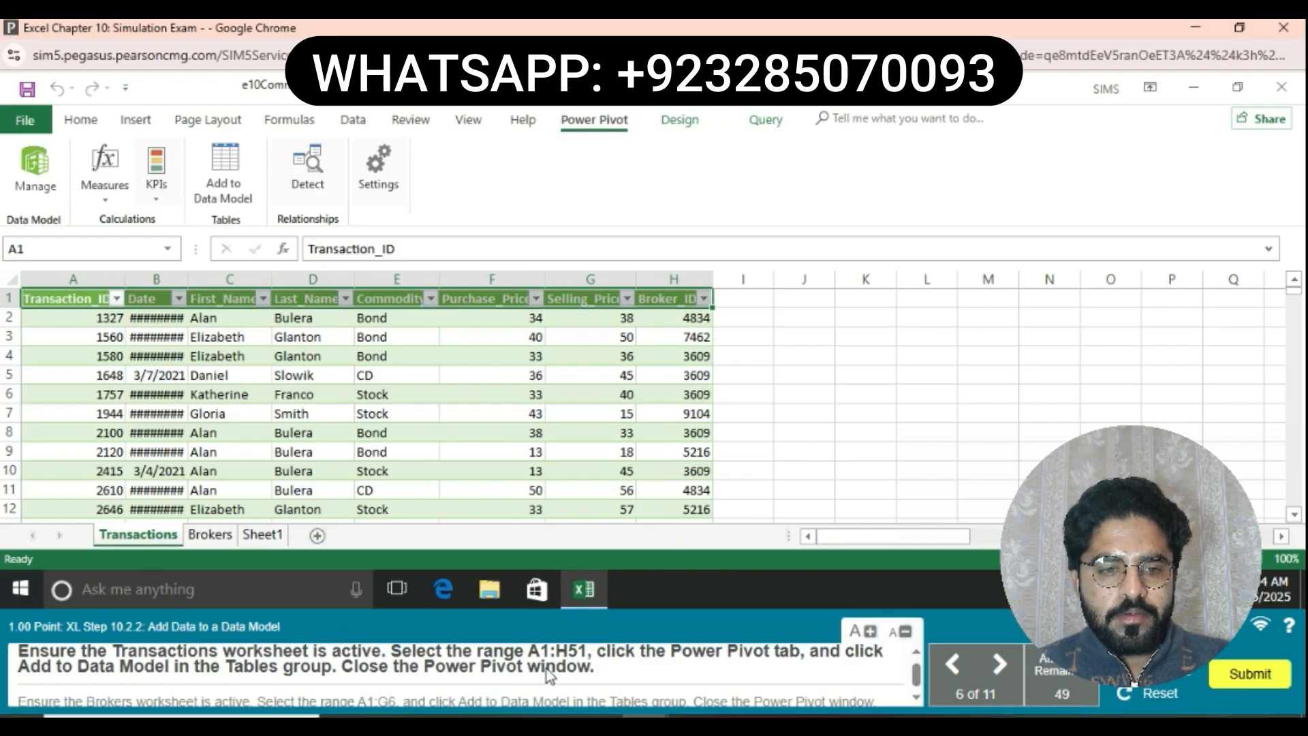
Add the range A1:H51 of the Transactions worksheet to the data model, and close the Power Pivot window
left_click_drag(70, 290, 674, 496)
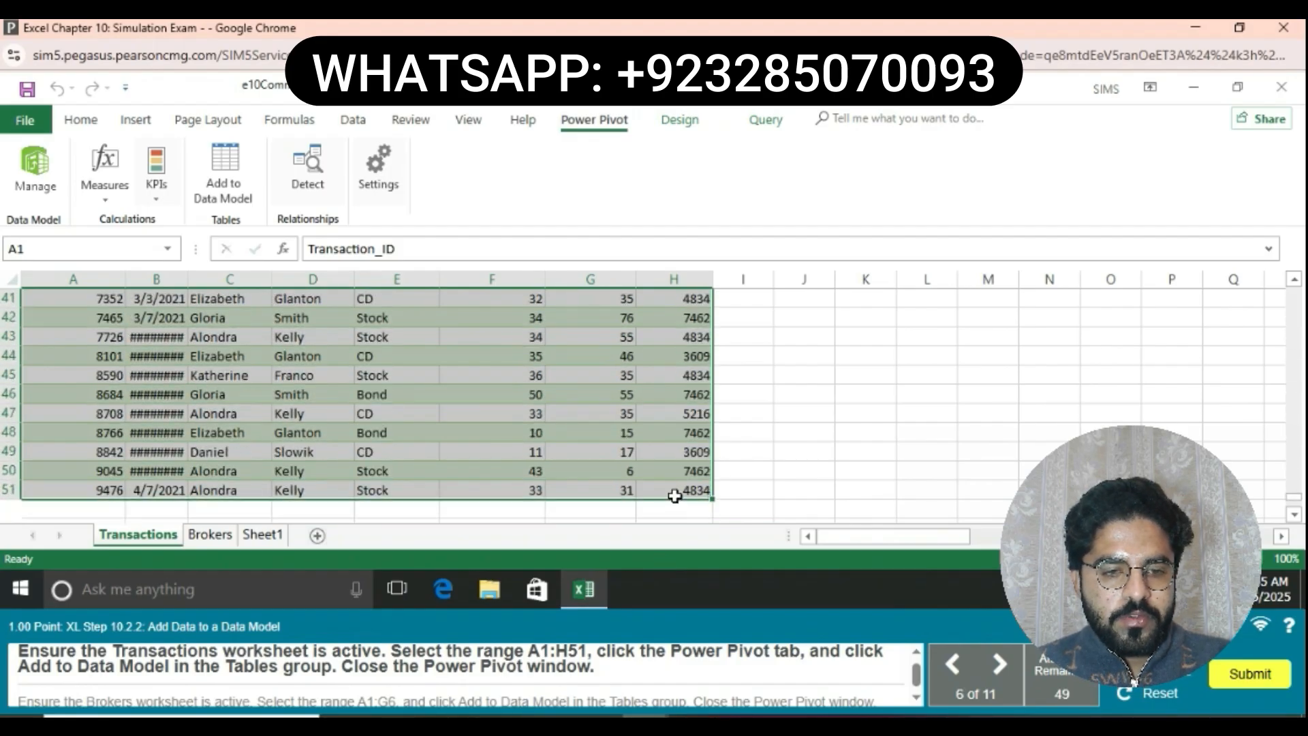
left_click(221, 174)
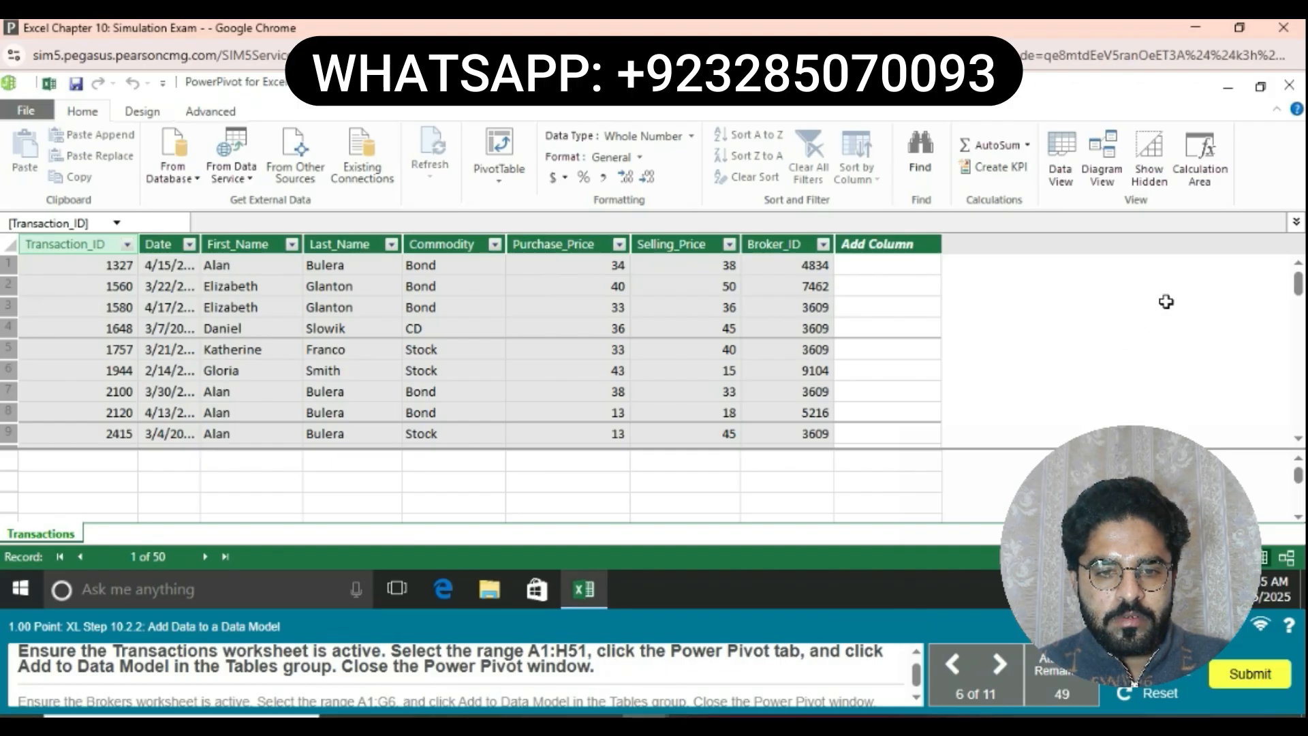
left_click(1289, 86)
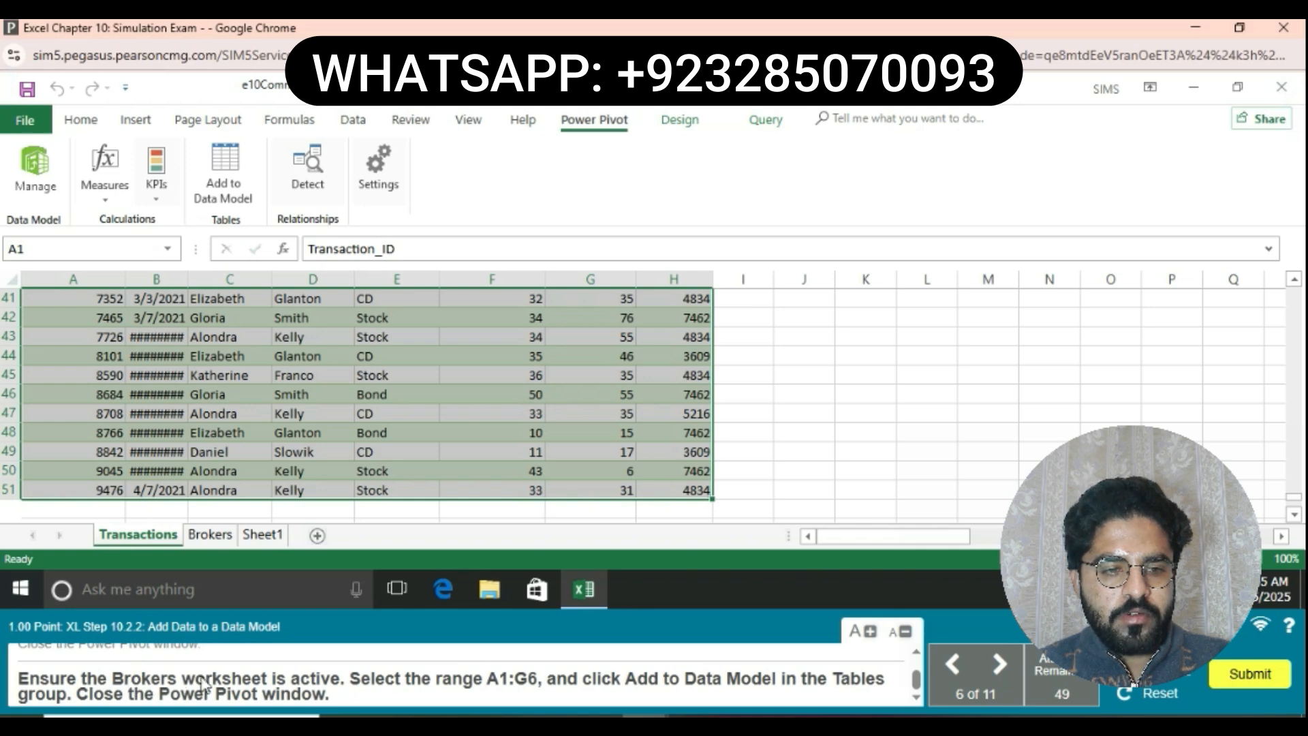
Add the range A1:G6 of the Brokers worksheet to the data model, and close the Power Pivot window
left_click(209, 534)
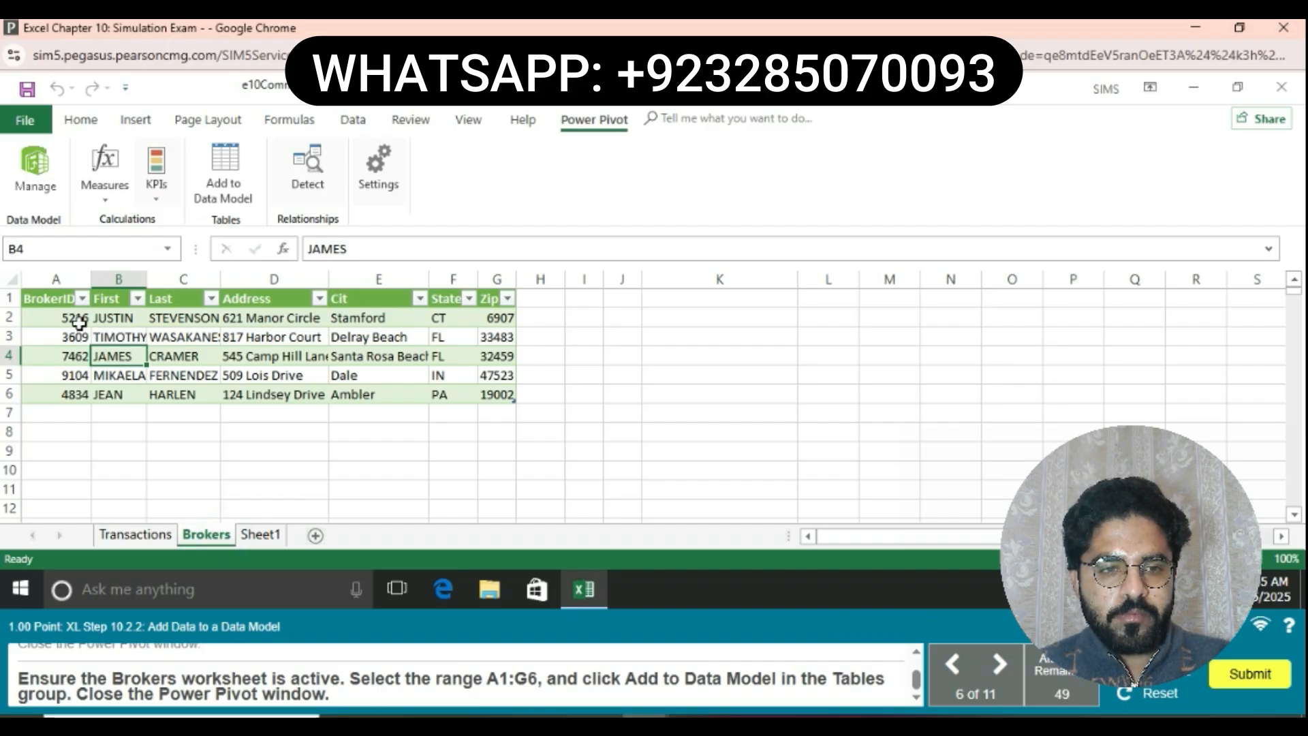
left_click_drag(49, 298, 497, 394)
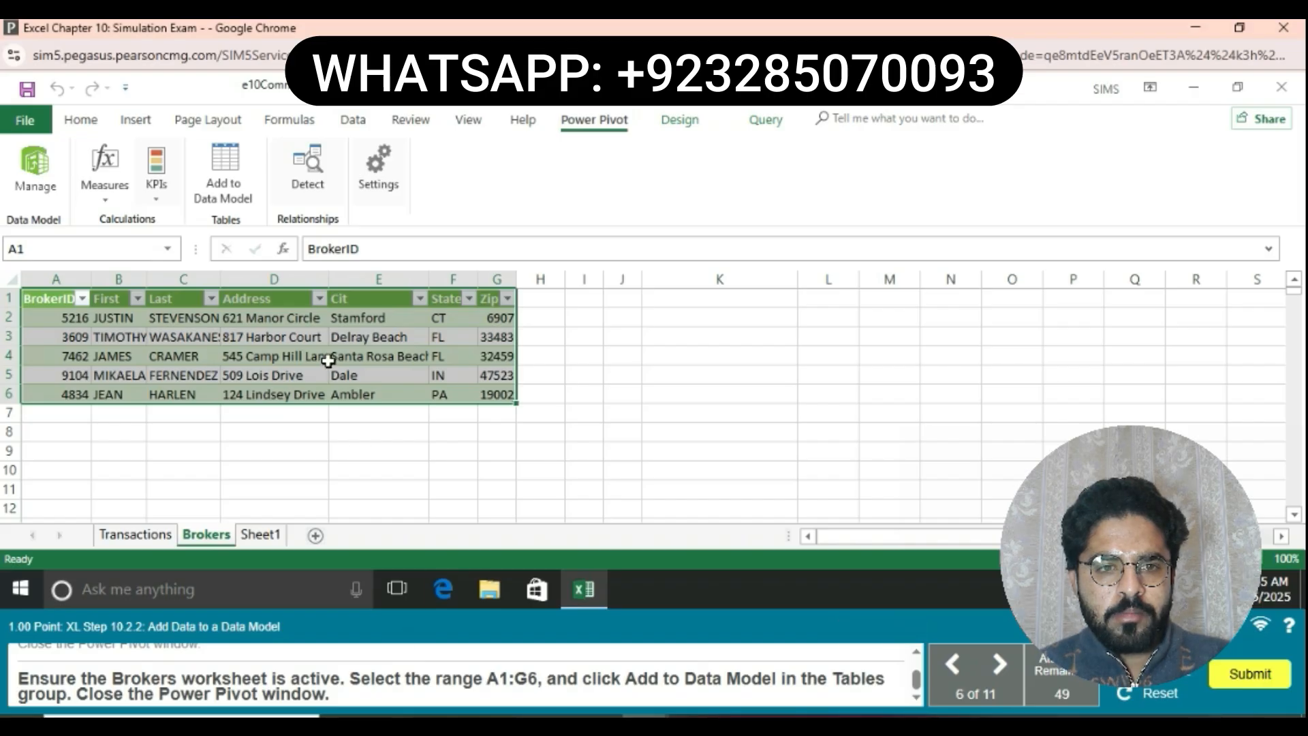
left_click(230, 150)
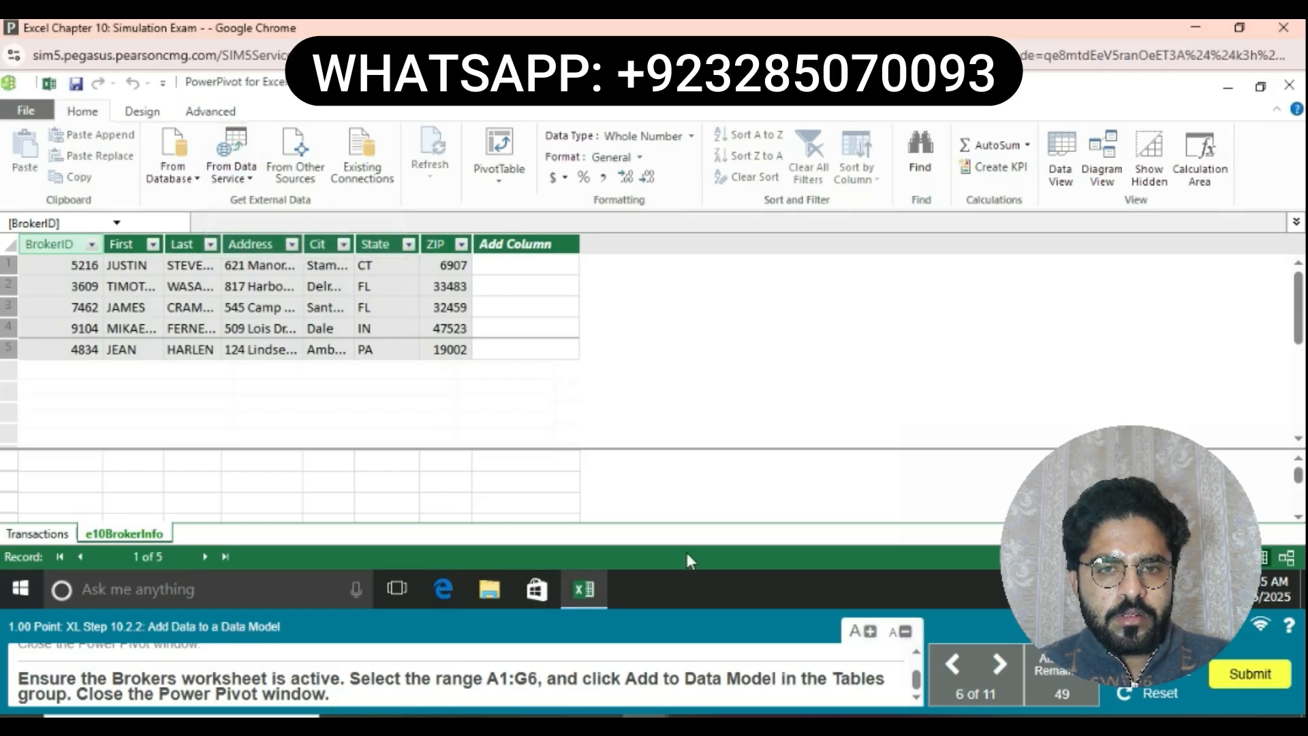
left_click(1290, 86)
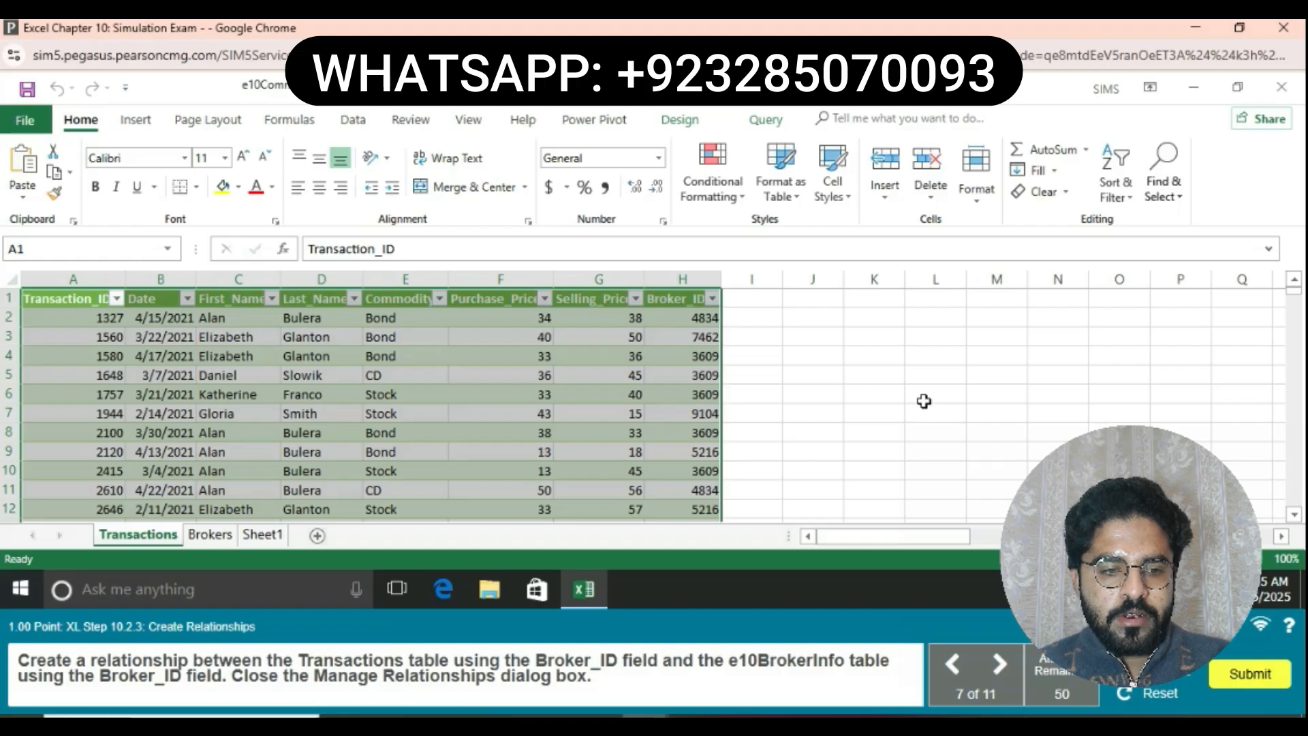
Start a new table relationship with the data model table Transactions and Broker_ID as its foreign column
left_click(874, 409)
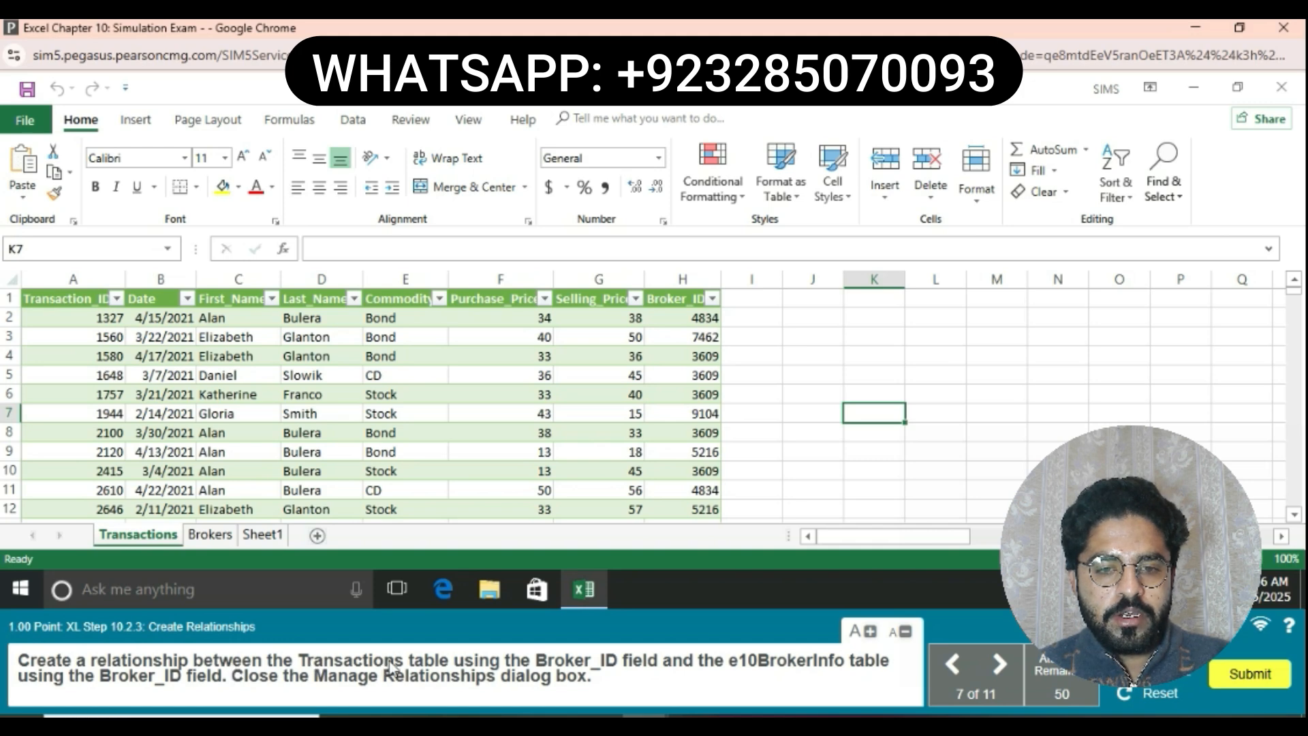
left_click(350, 122)
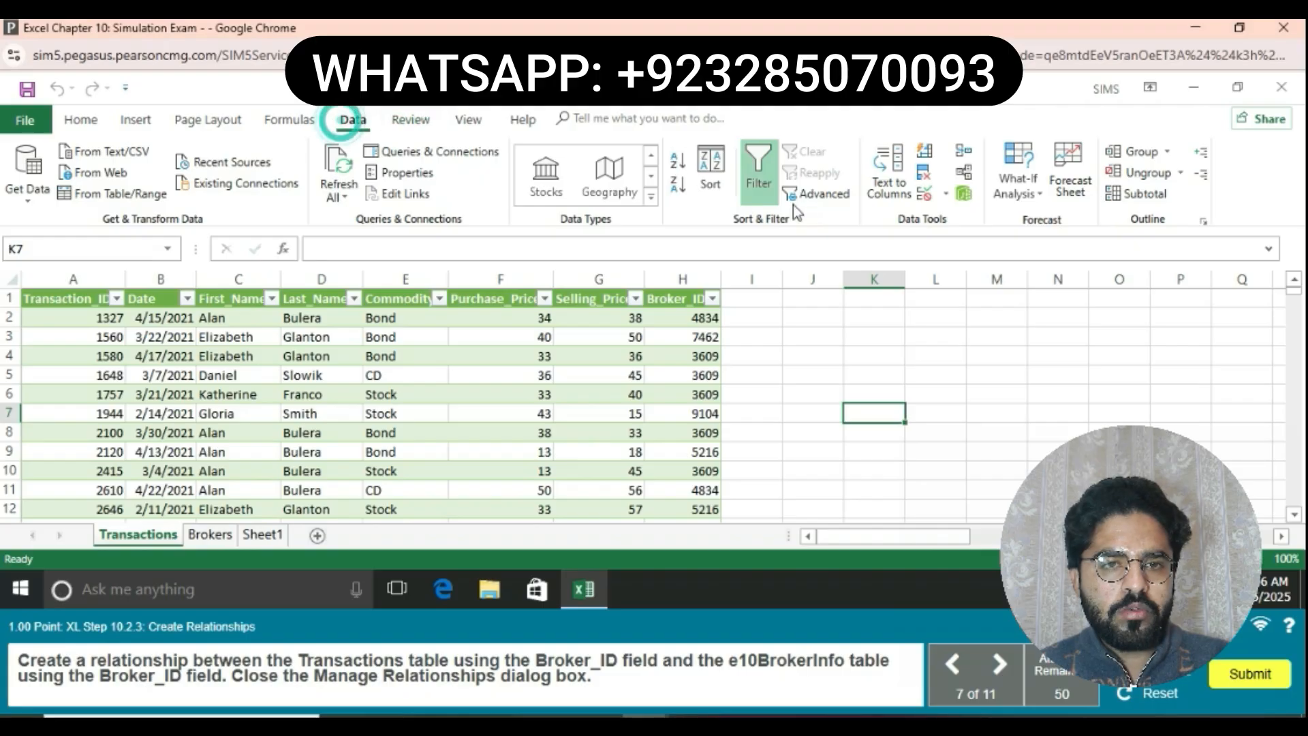
left_click(965, 178)
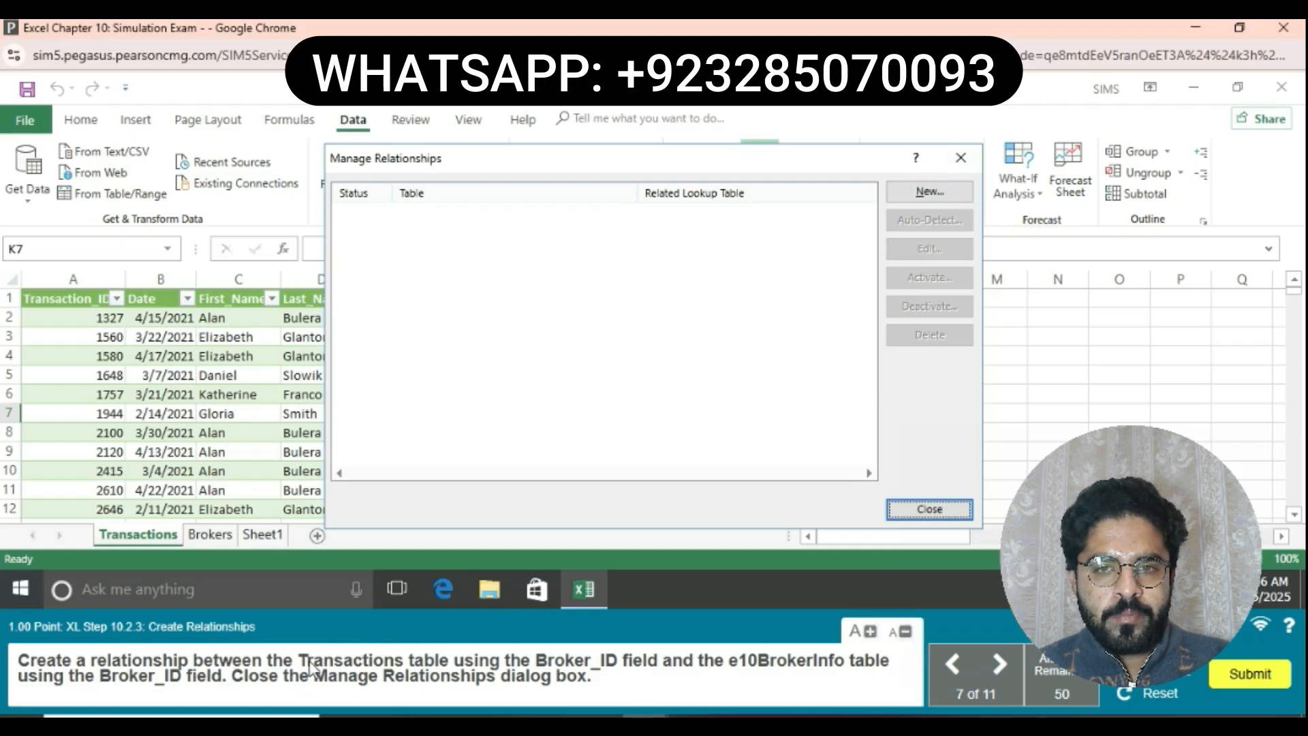
left_click(928, 191)
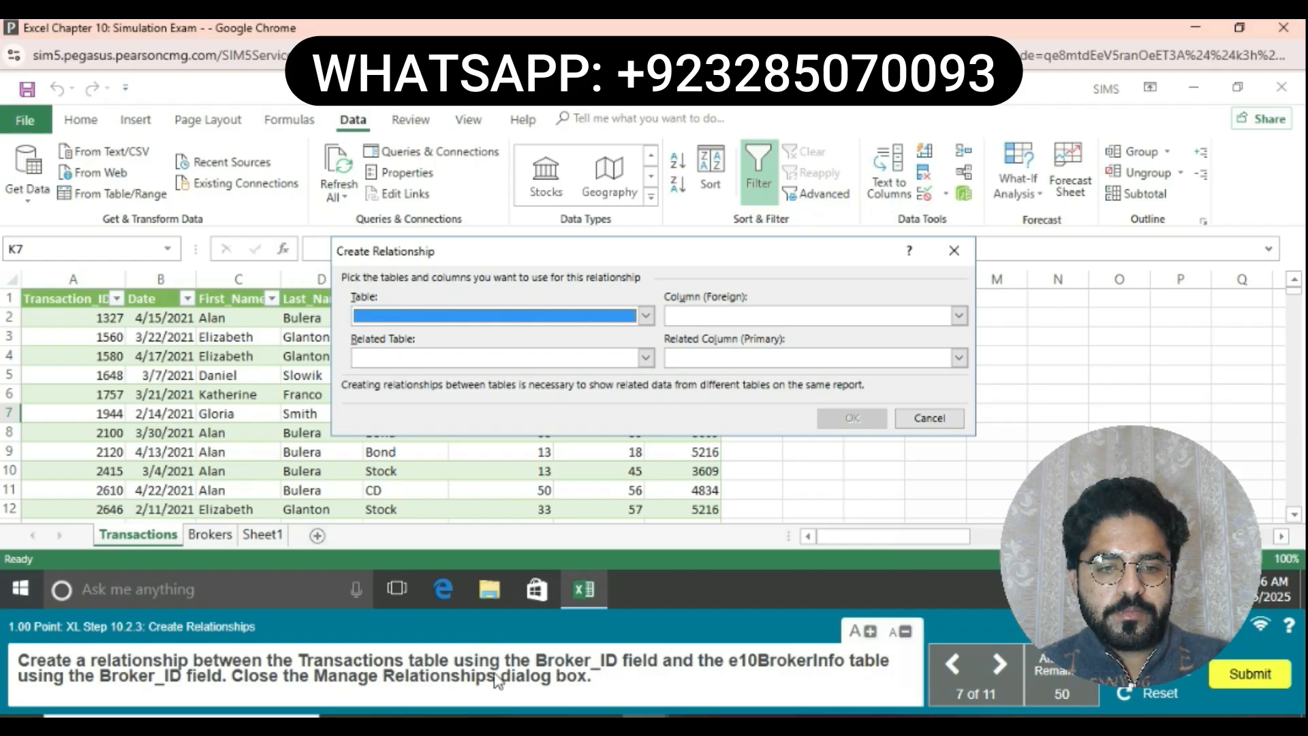
left_click(646, 316)
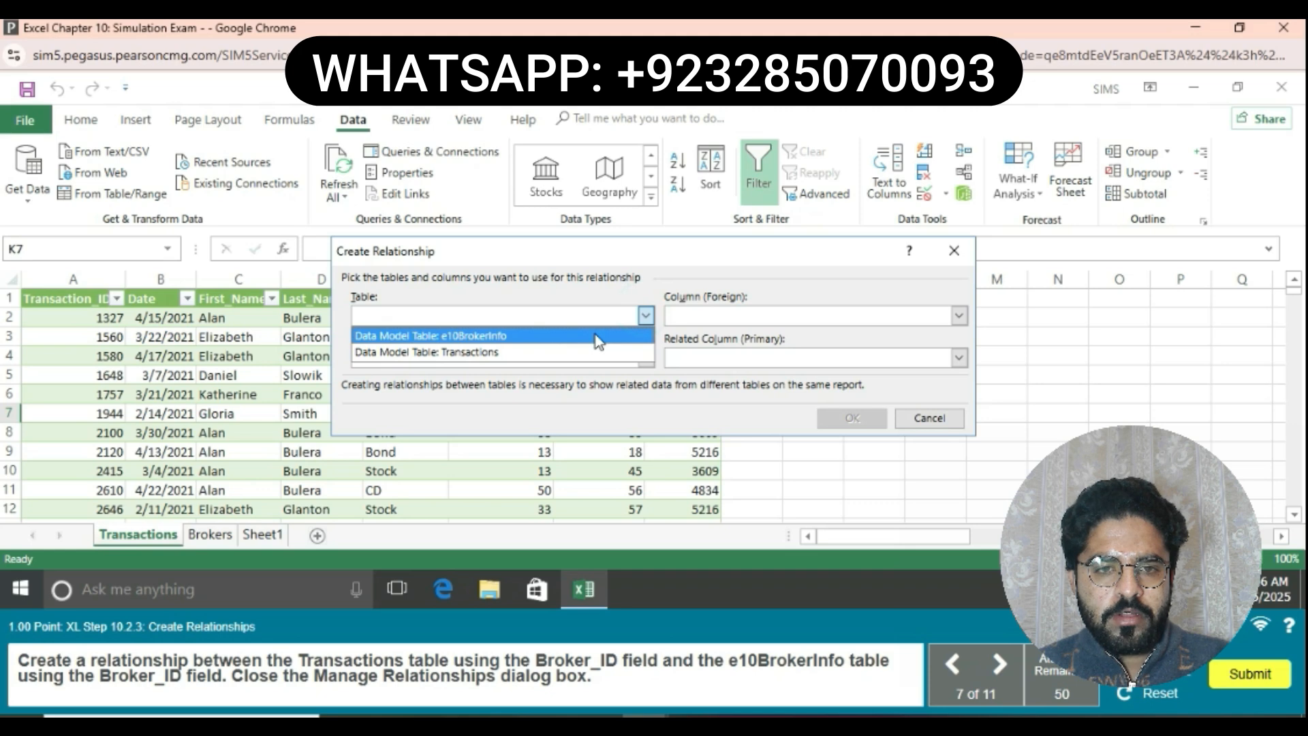
left_click(593, 351)
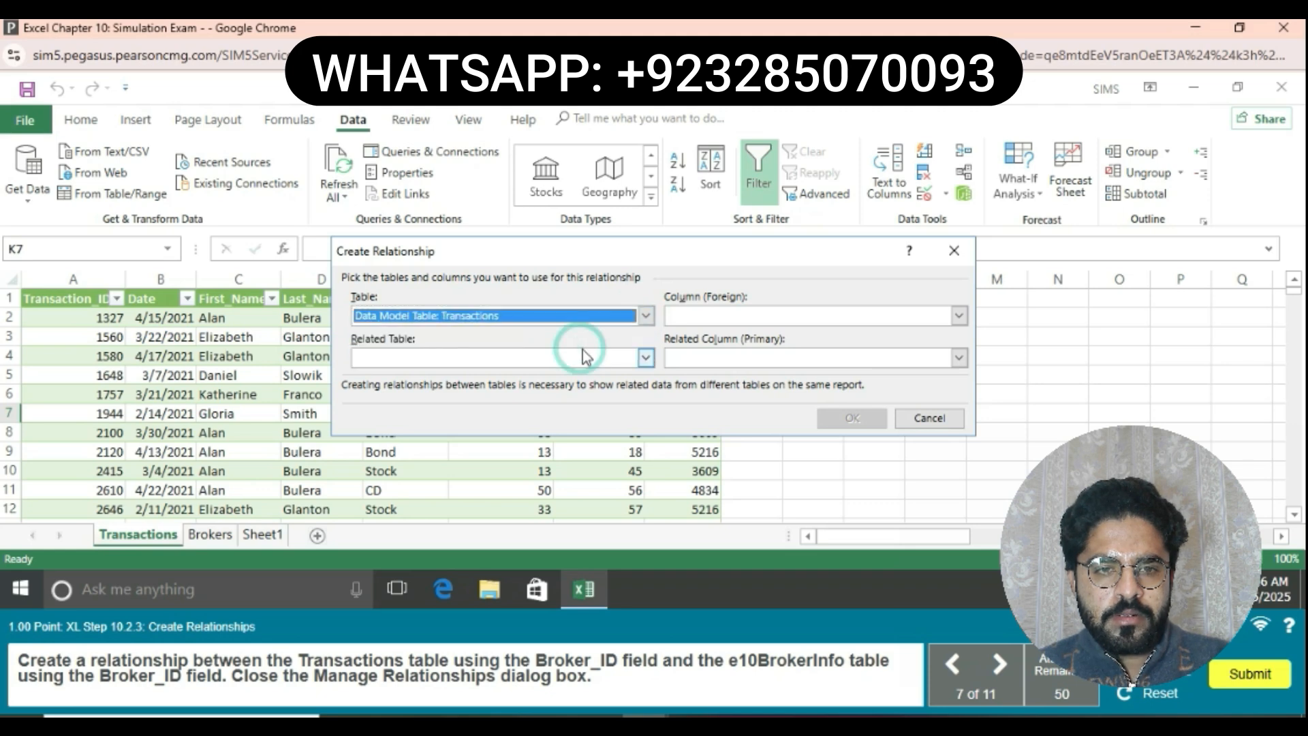
left_click(958, 315)
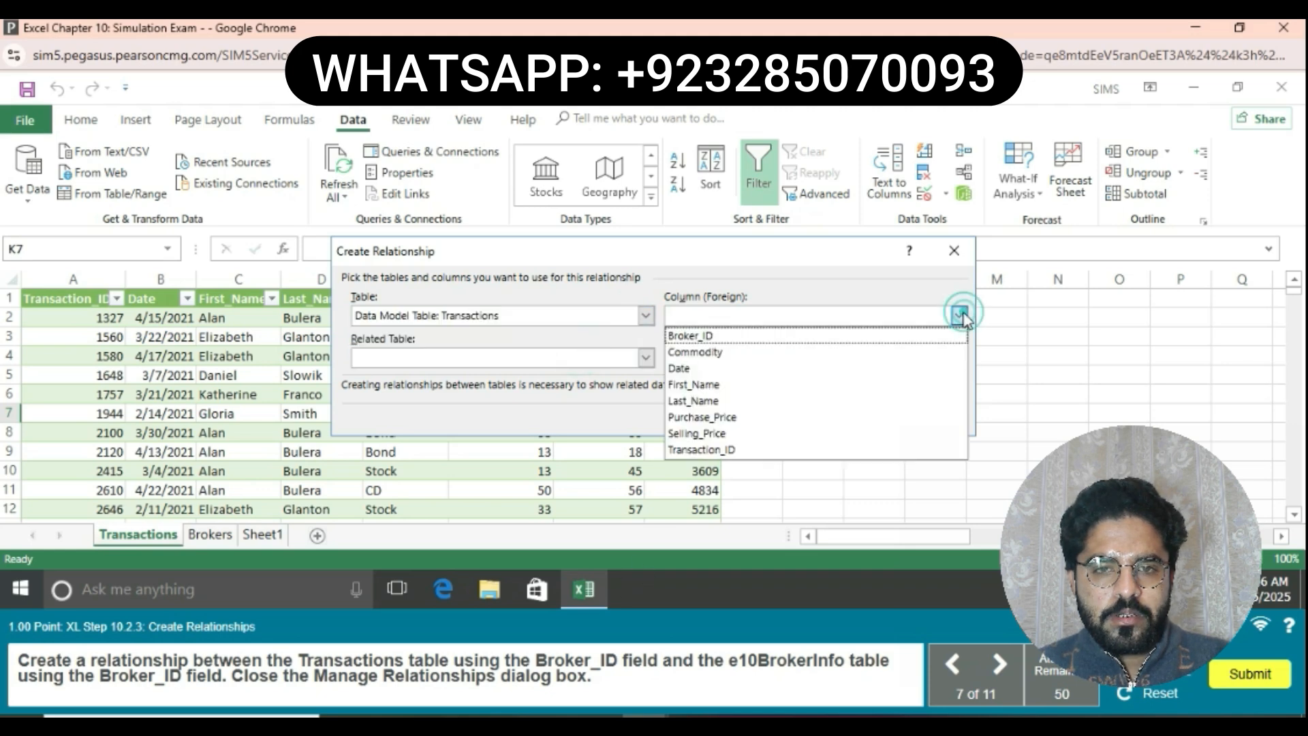
left_click(899, 334)
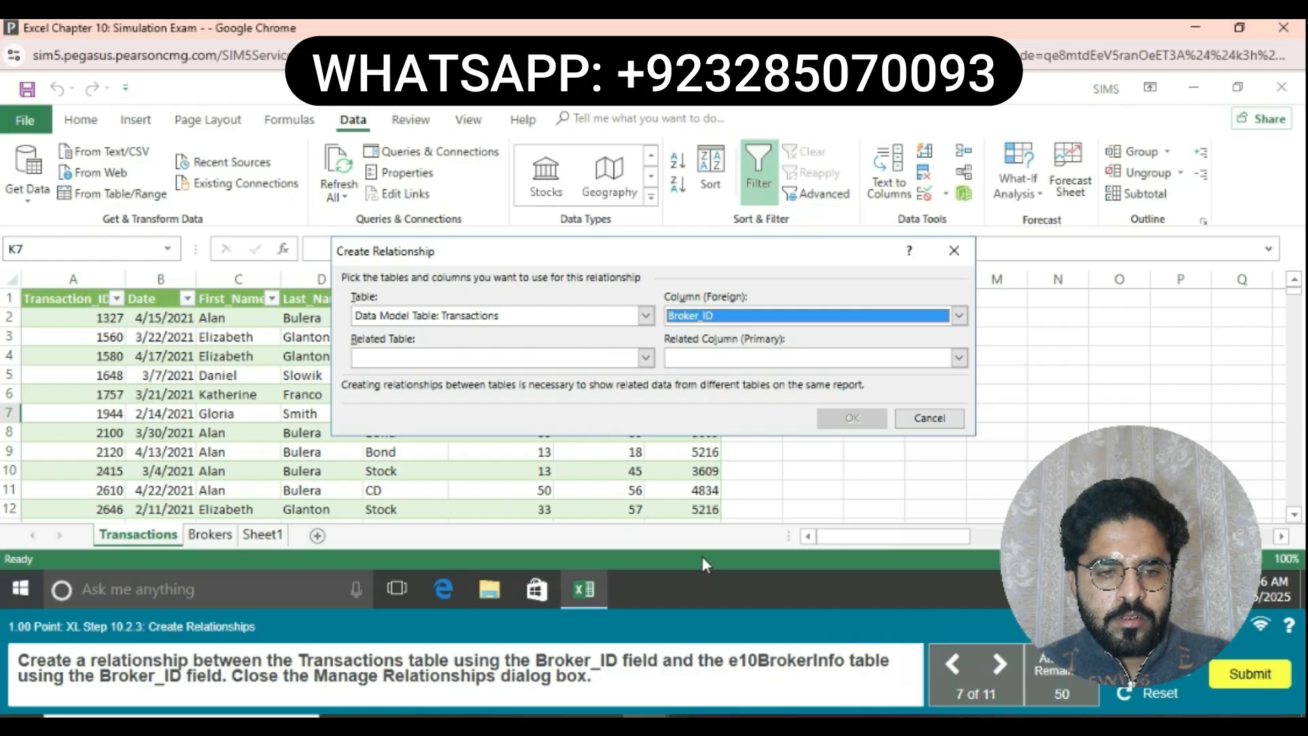
Relate it to the e10BrokerInfo table with Broker_ID as the primary column, create the relationship, and close Manage Relationships
left_click(646, 357)
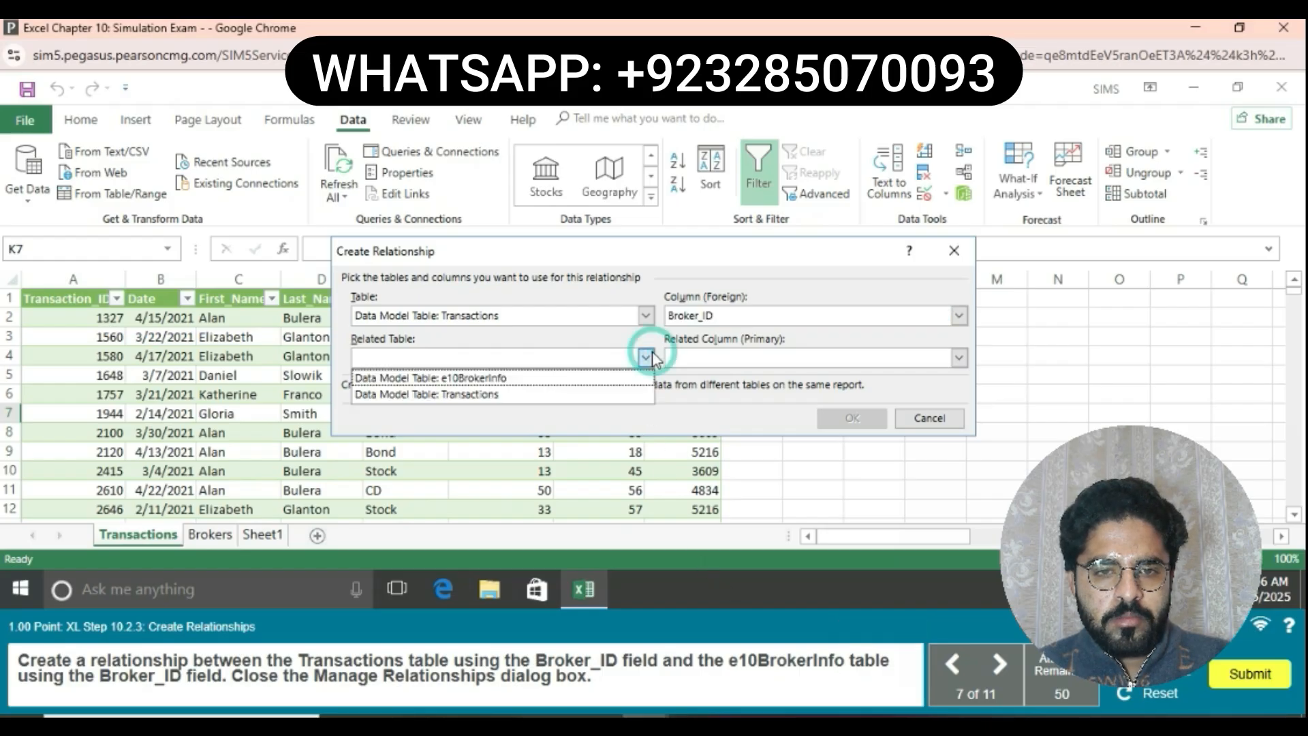
left_click(602, 377)
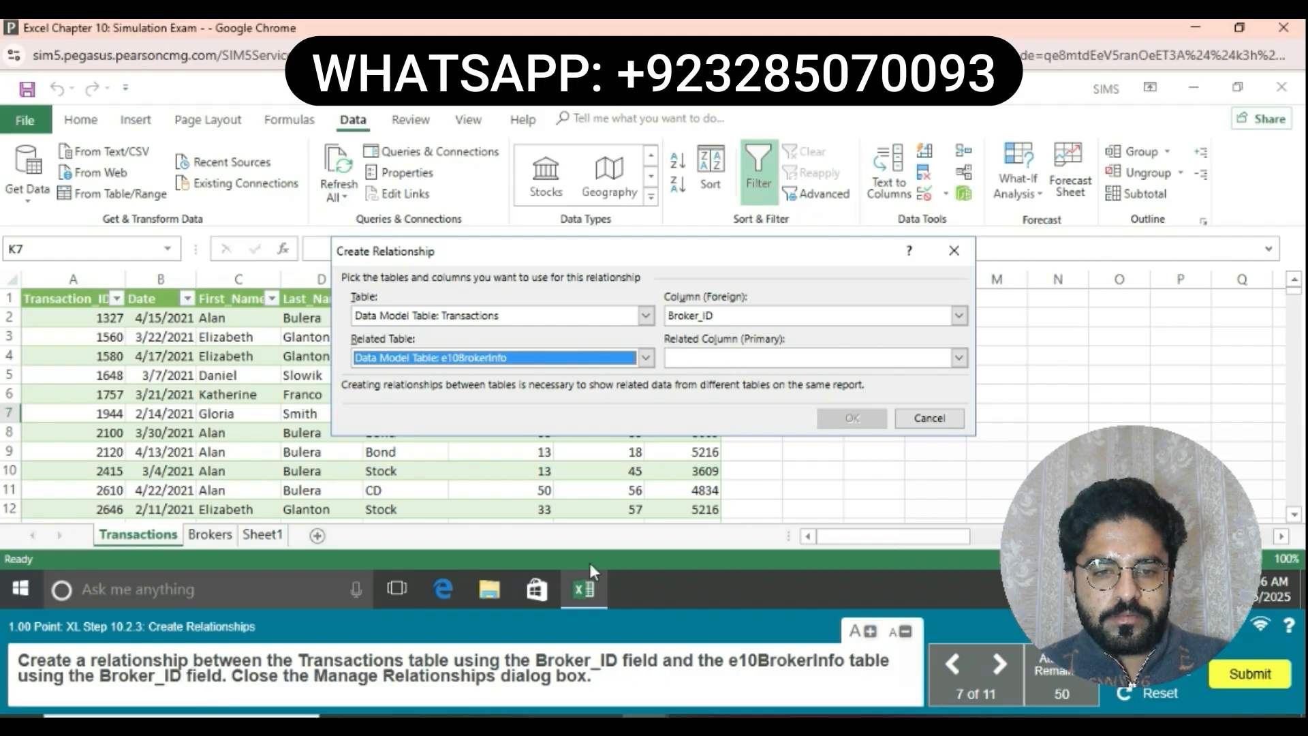
left_click(959, 359)
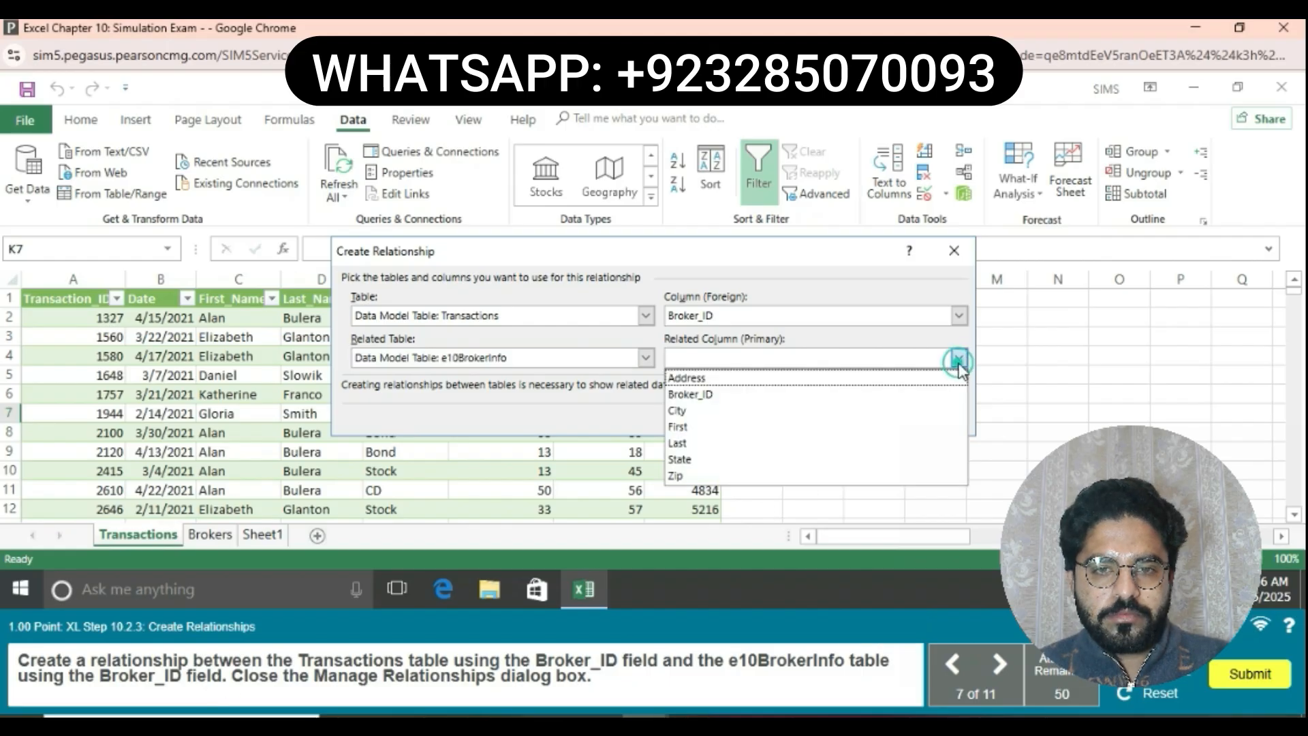
left_click(874, 394)
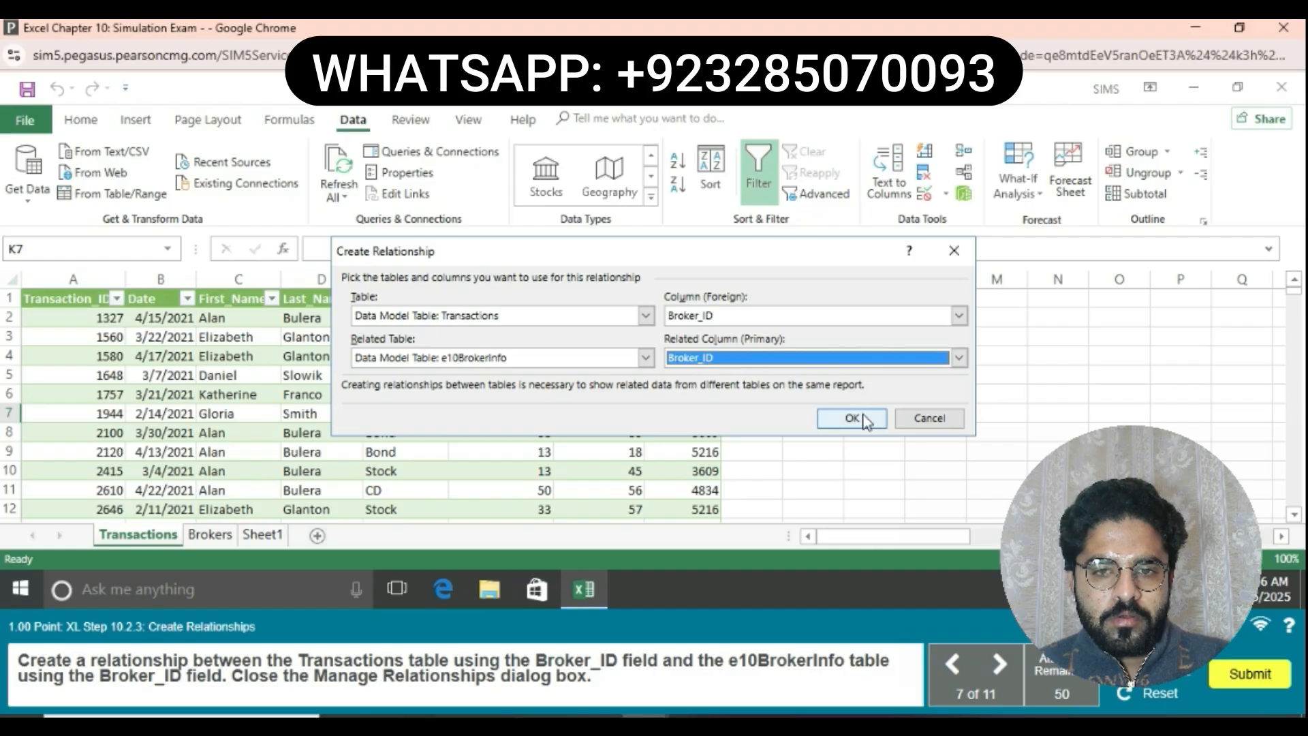
left_click(863, 418)
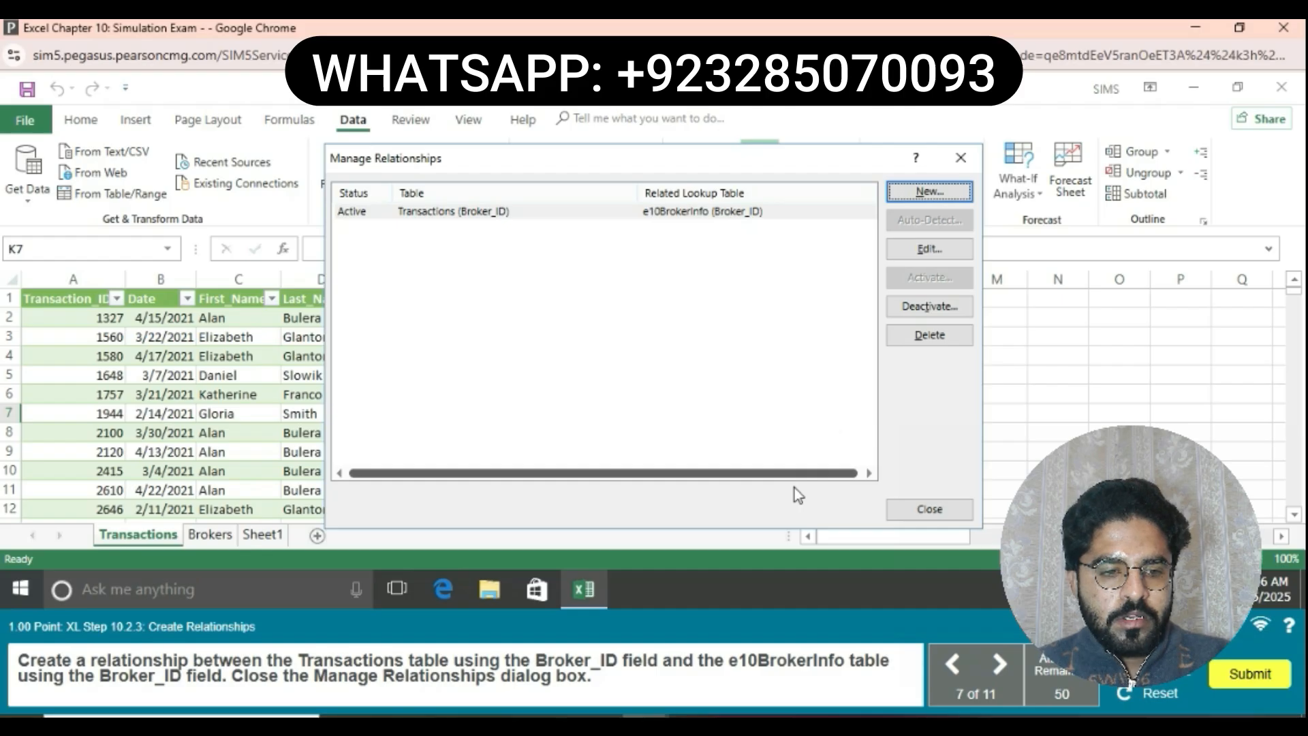
left_click(904, 509)
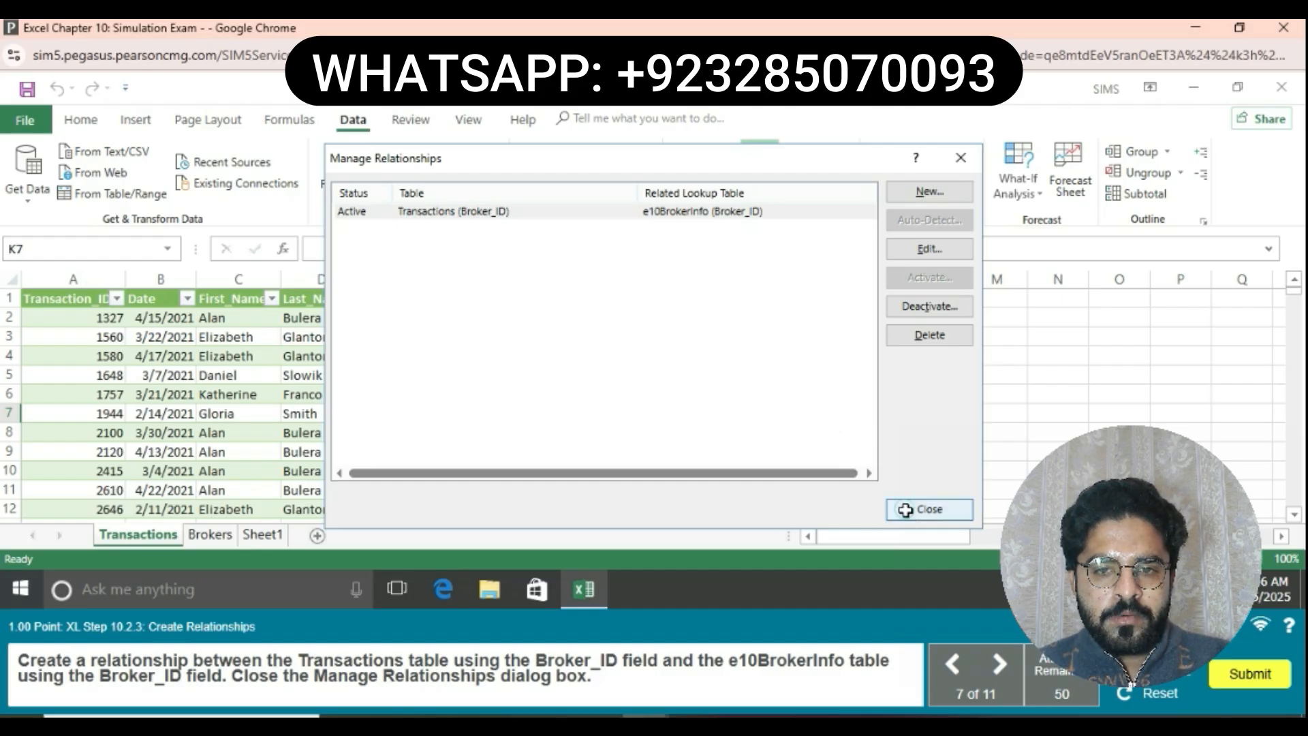